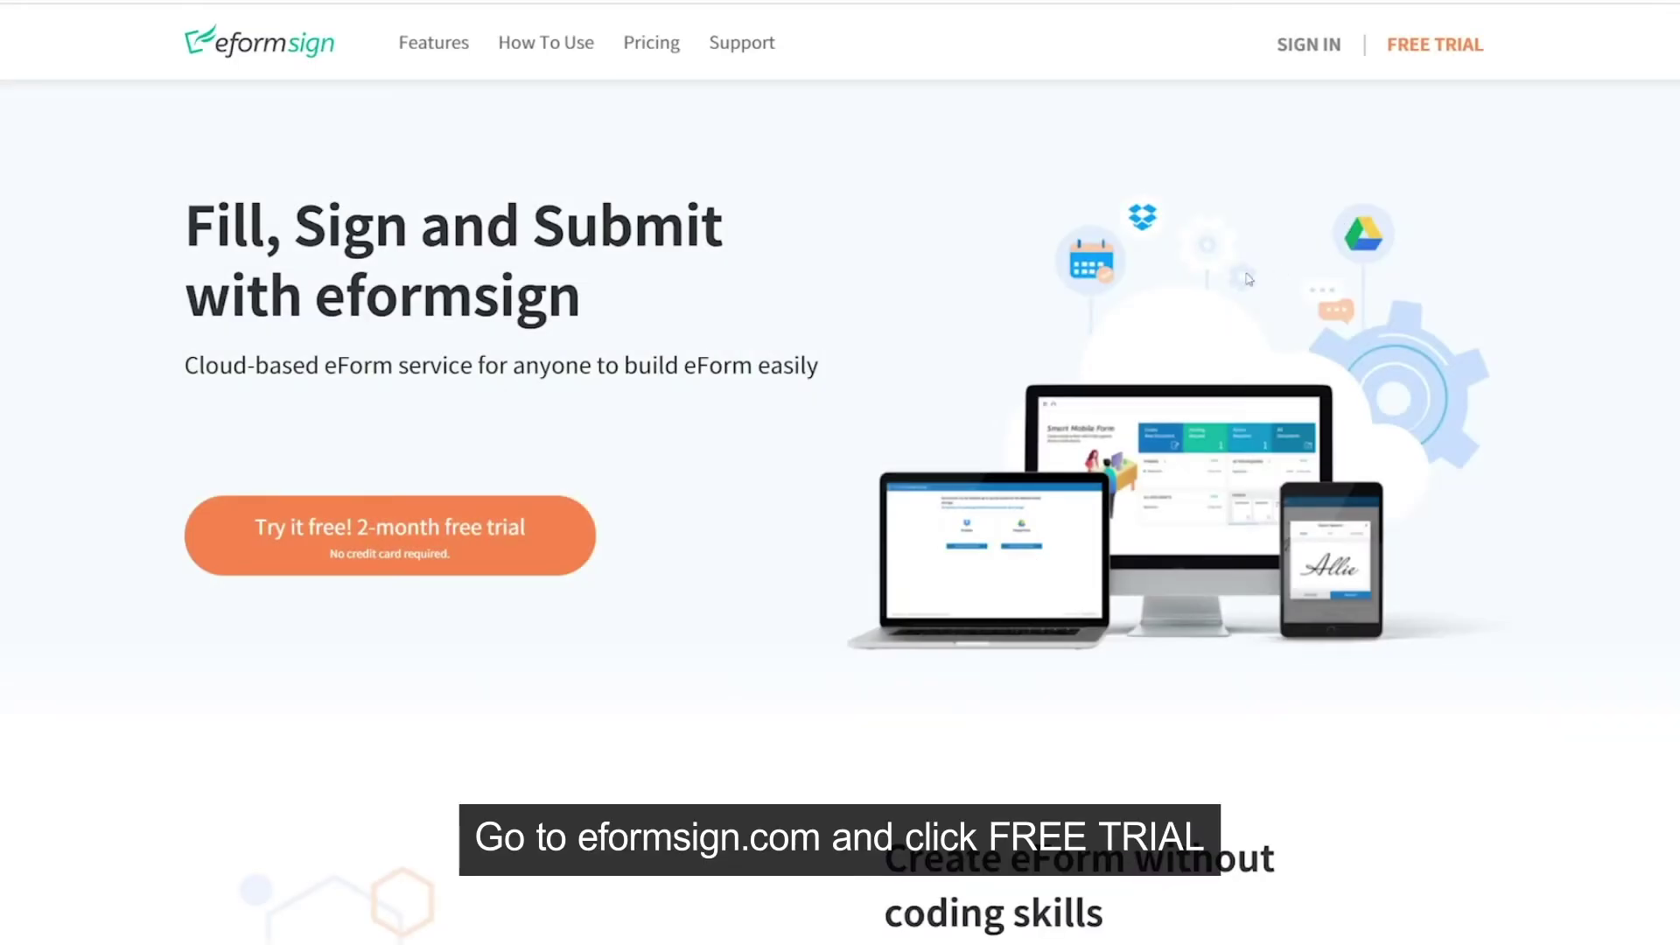
# Step: Fill in the sign-up e-mail address, full name, company Forcs and contact phone number
pyautogui.click(1461, 59)
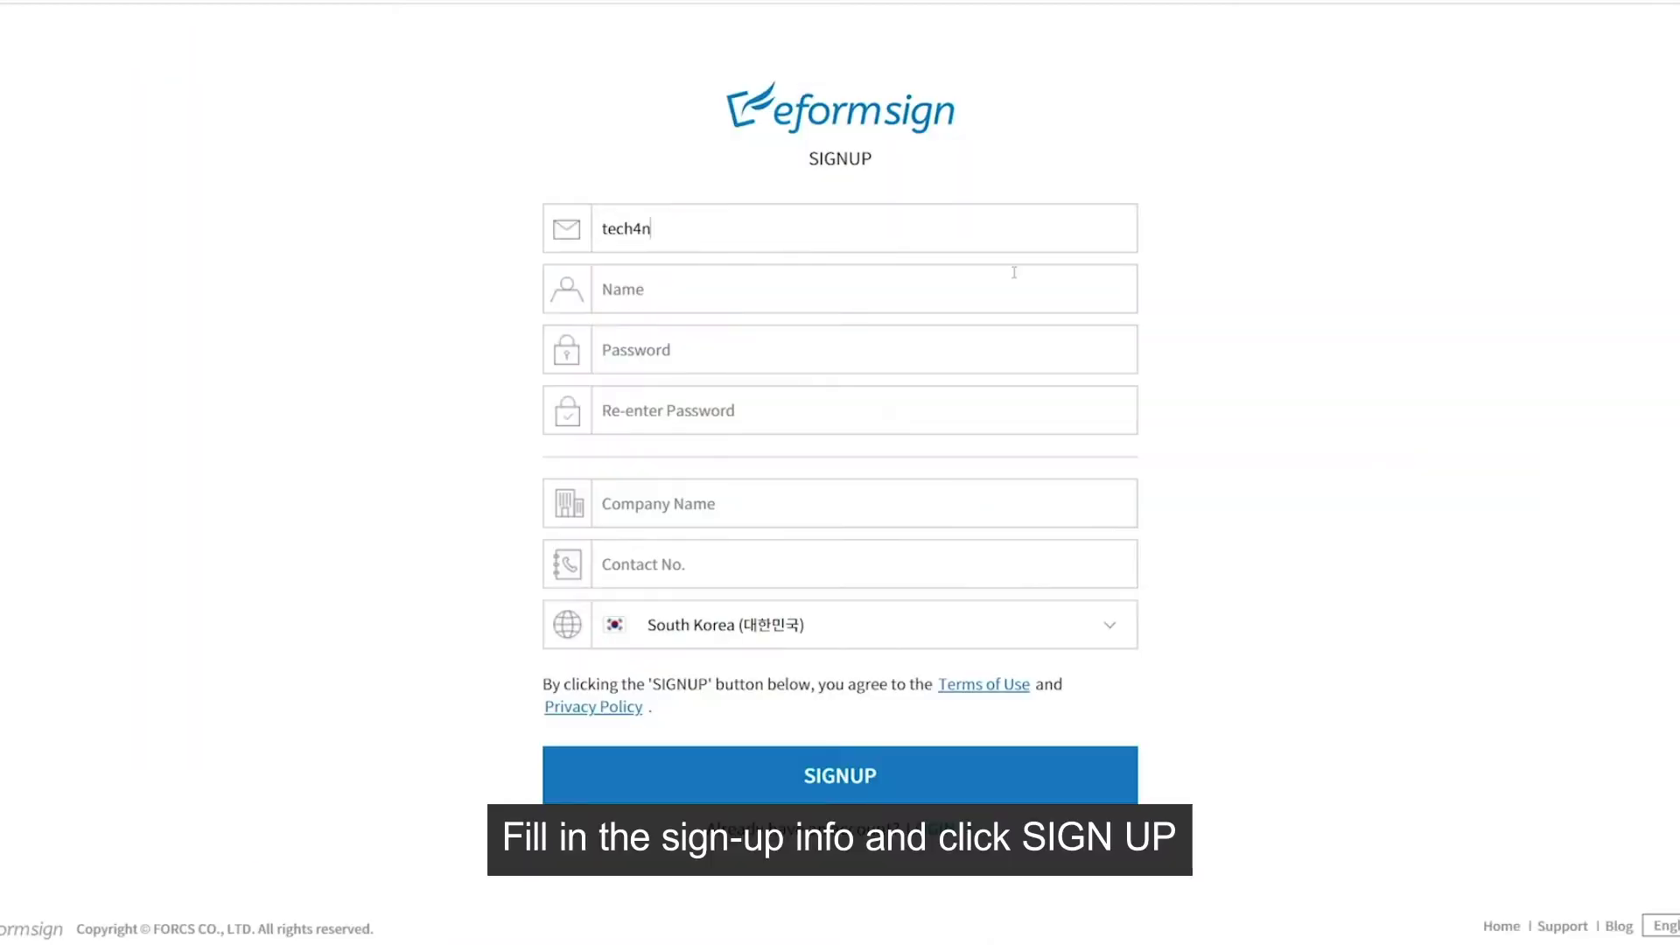
pyautogui.press('Tab')
pyautogui.press('Tab')
pyautogui.write('Forcs')
pyautogui.press('Tab')
# Step: Choose Singapore as the country, submit the sign-up, and confirm the account e-mail
pyautogui.click(1110, 624)
pyautogui.click(700, 665)
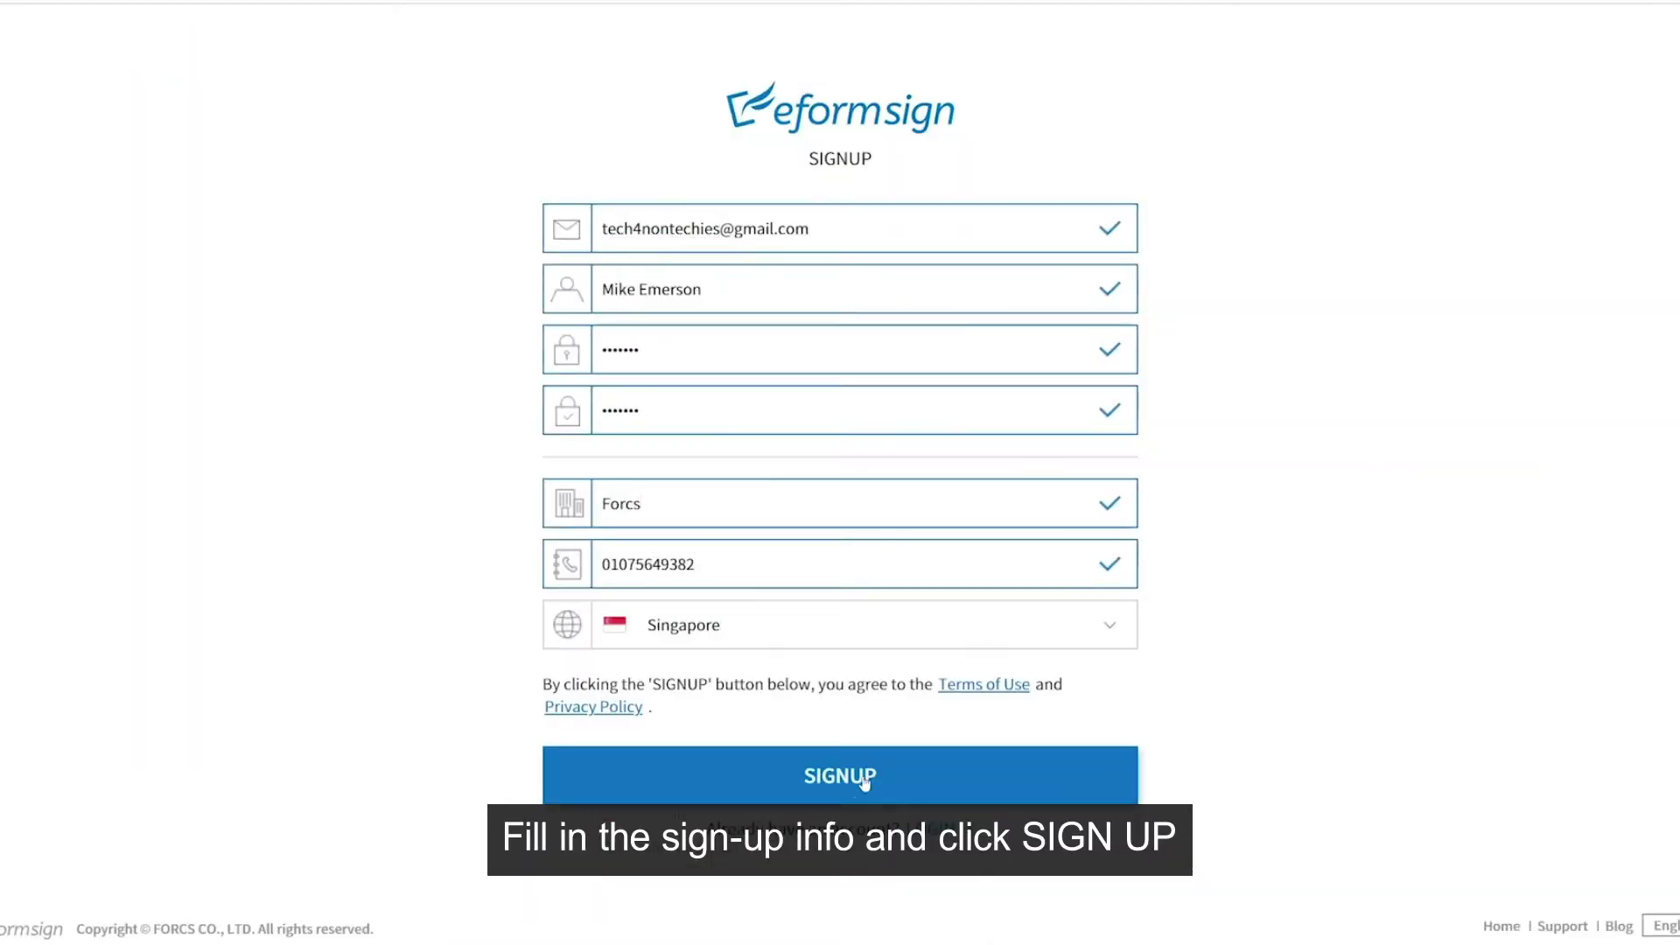
pyautogui.click(855, 784)
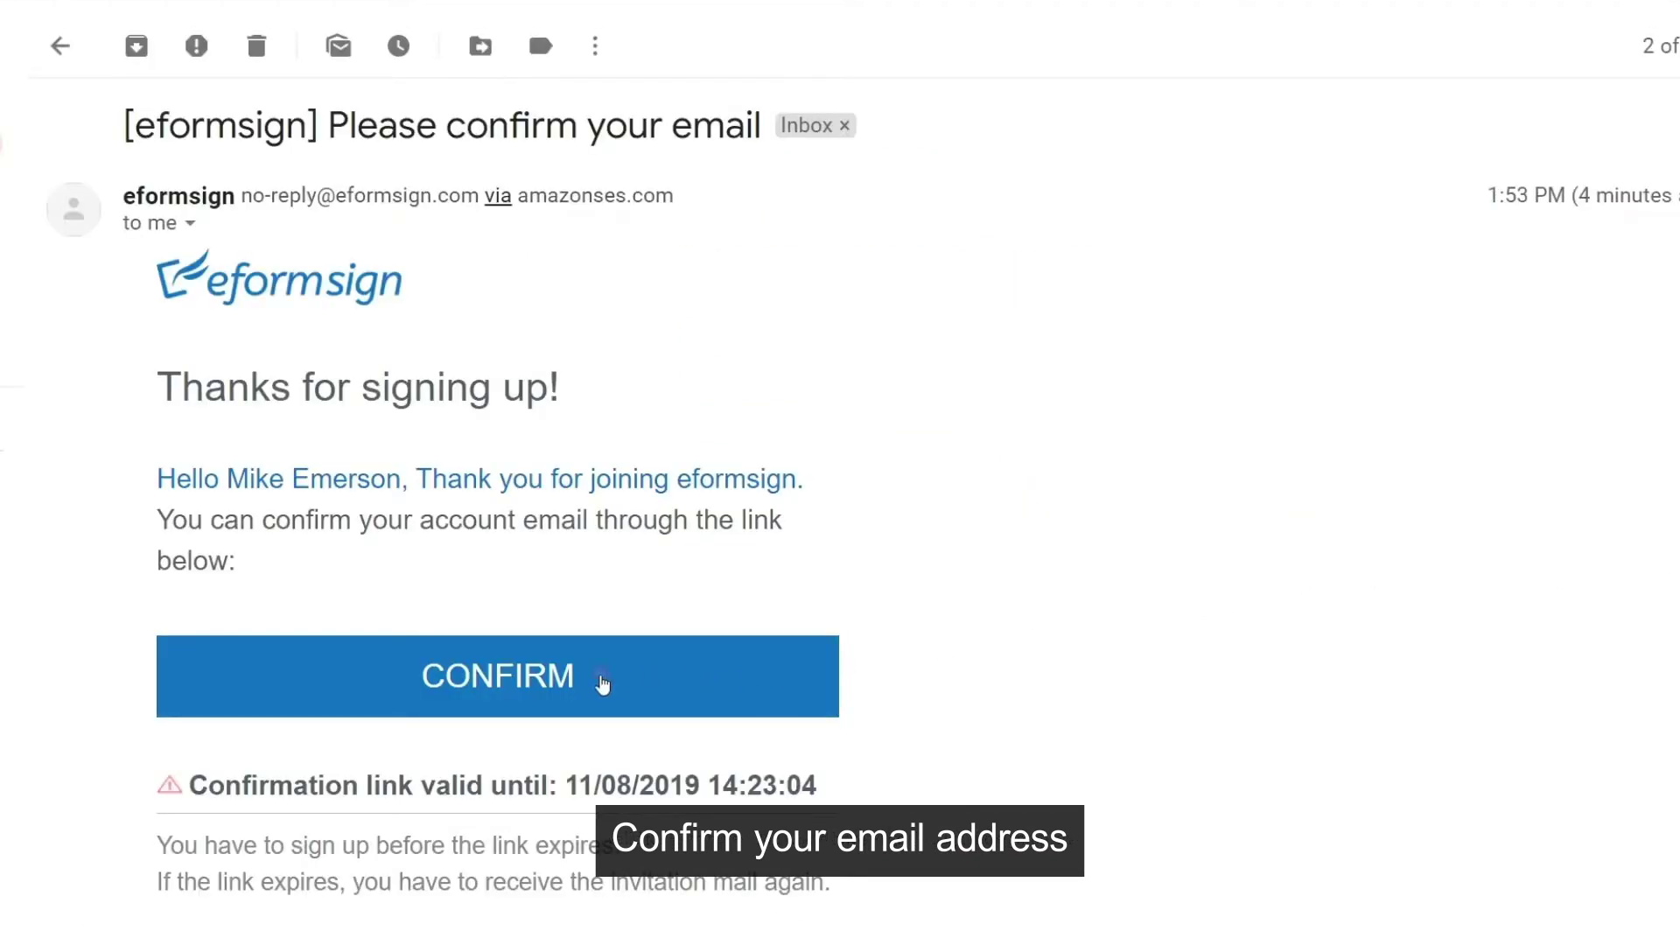
pyautogui.click(602, 682)
# Step: Log in with the account password and download the eformsign Form Builder installer
pyautogui.write('******')
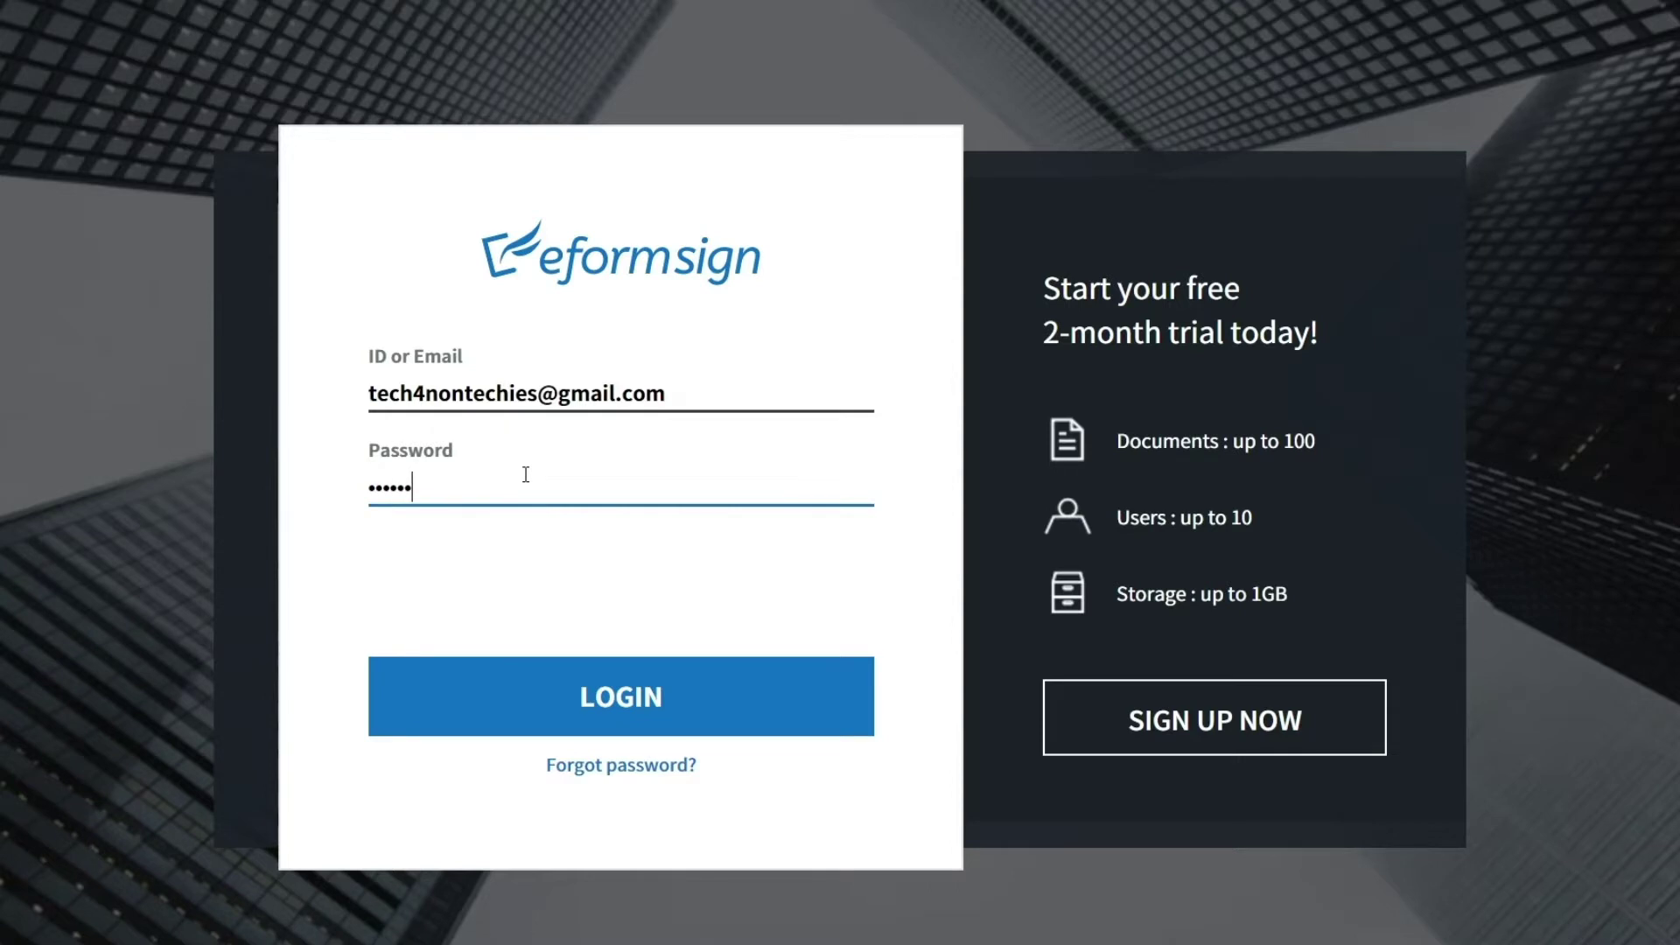
pyautogui.write('****')
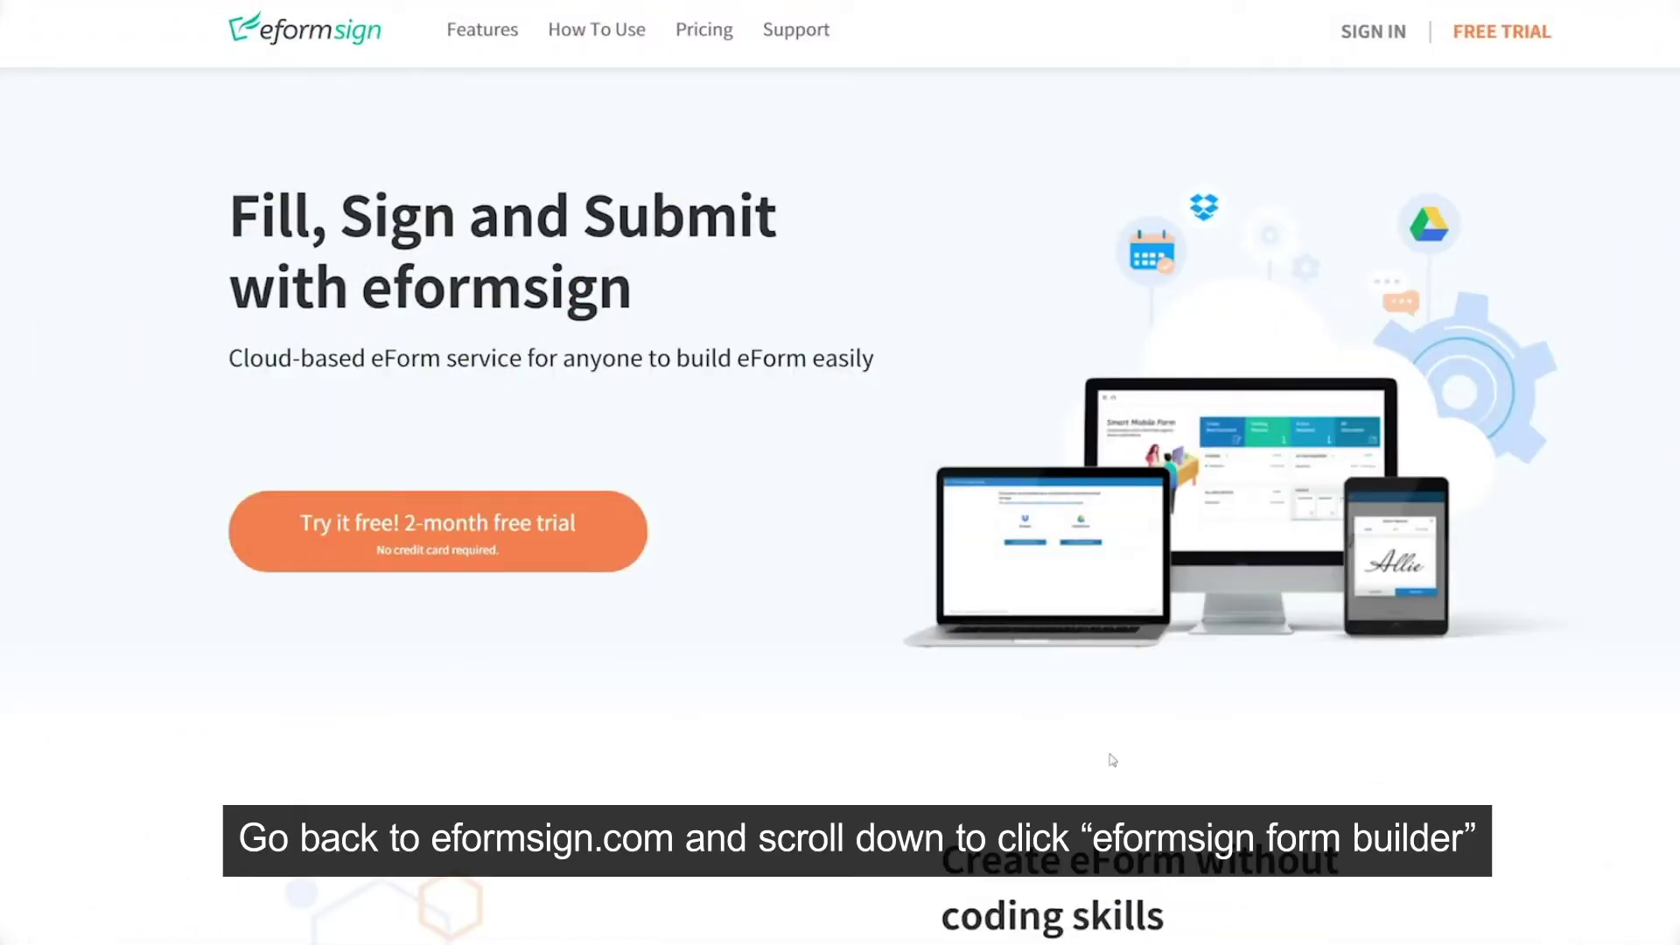
pyautogui.scroll(-10, 921, 794)
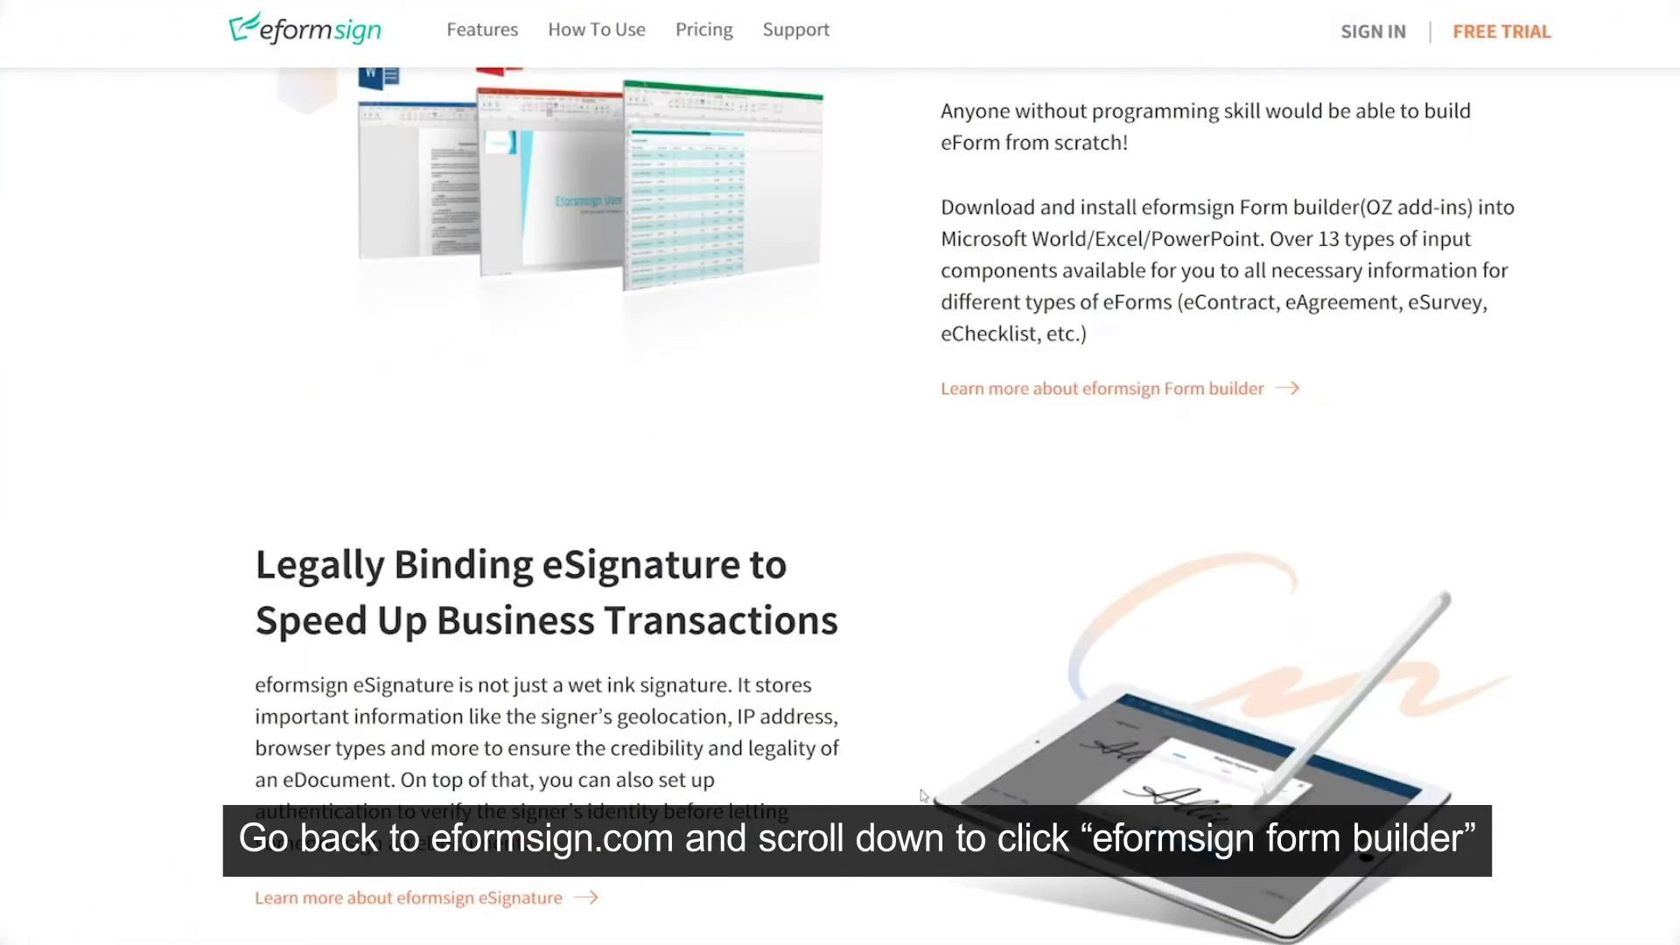
pyautogui.scroll(-20, 921, 794)
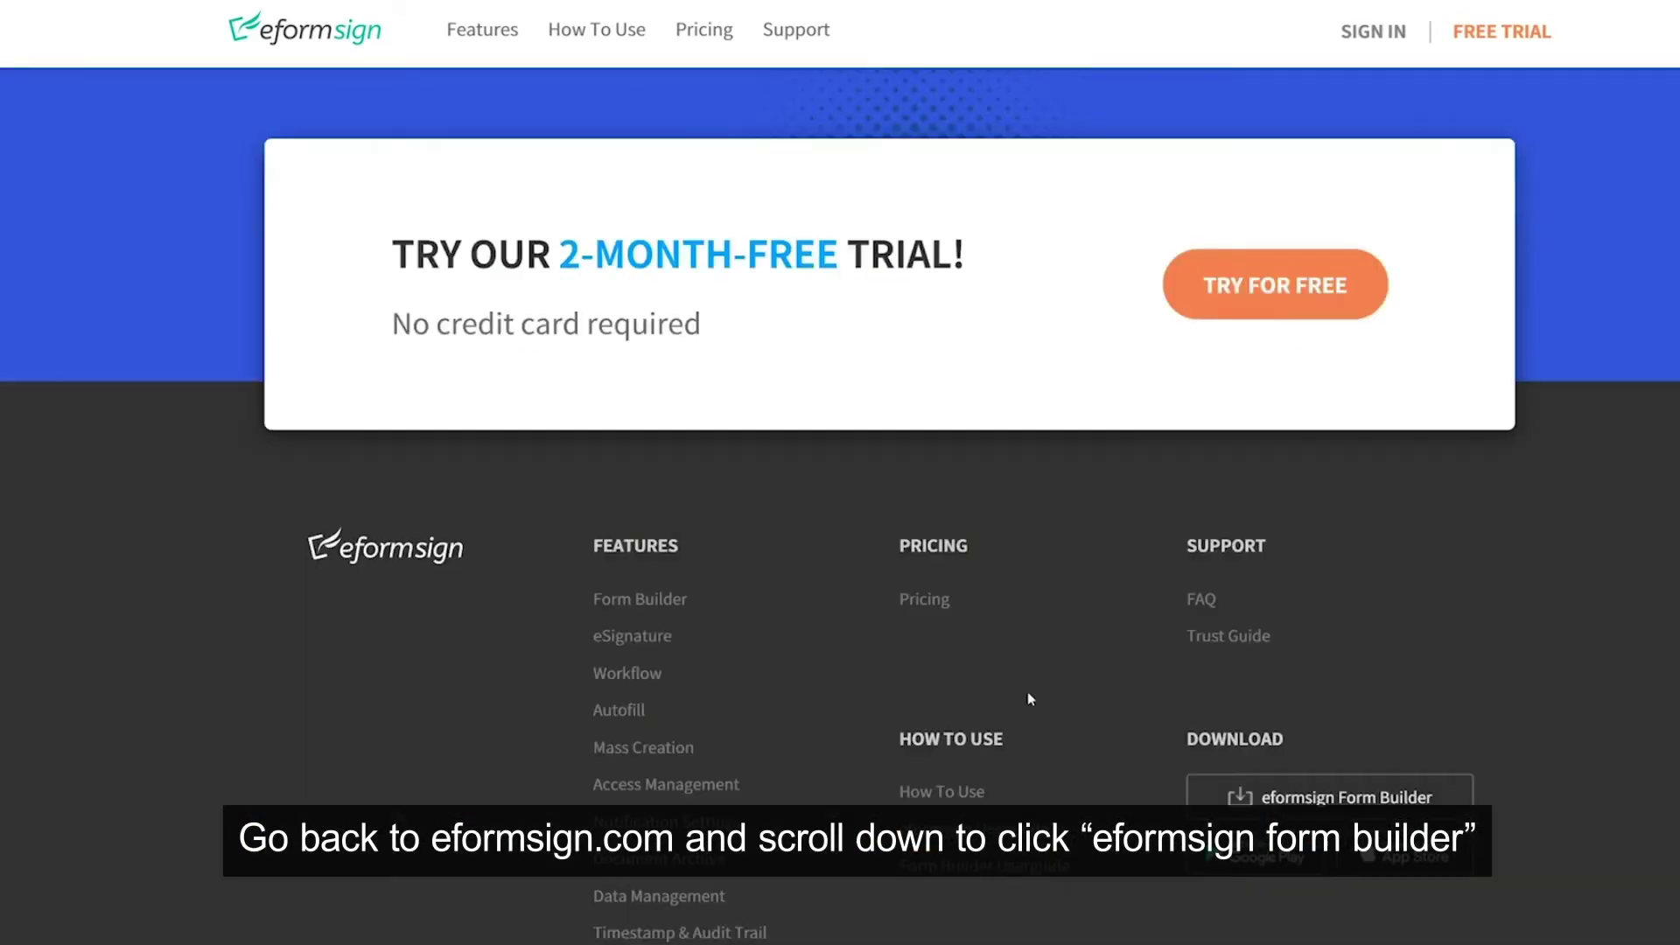
pyautogui.click(1274, 798)
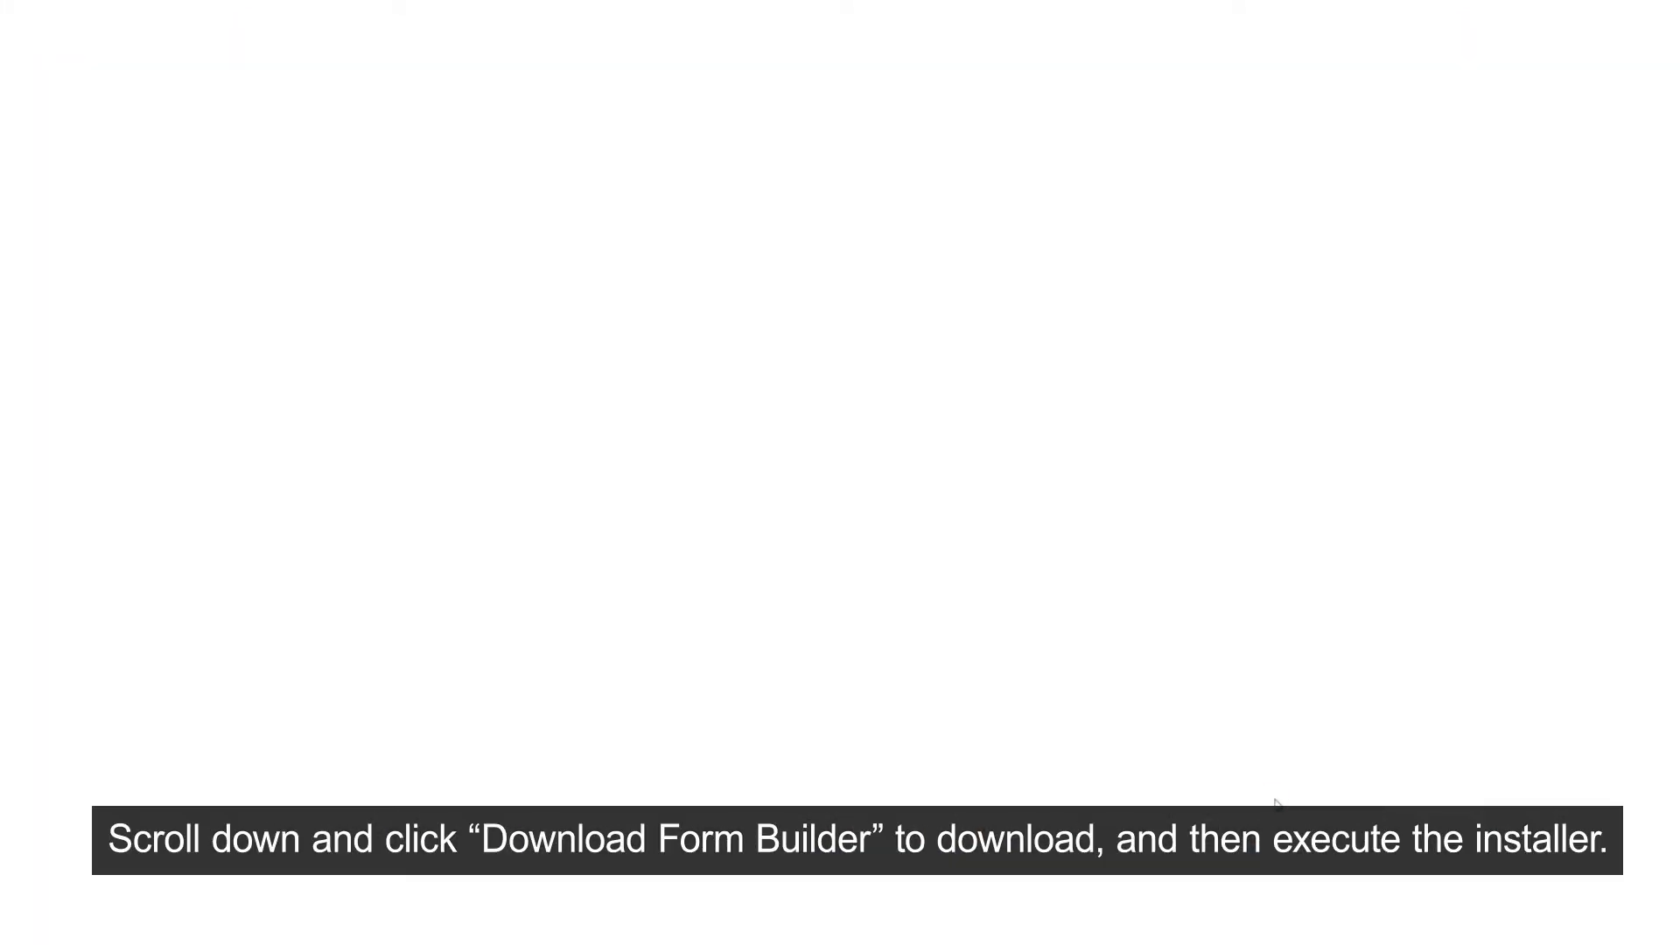
pyautogui.scroll(-8, 1280, 792)
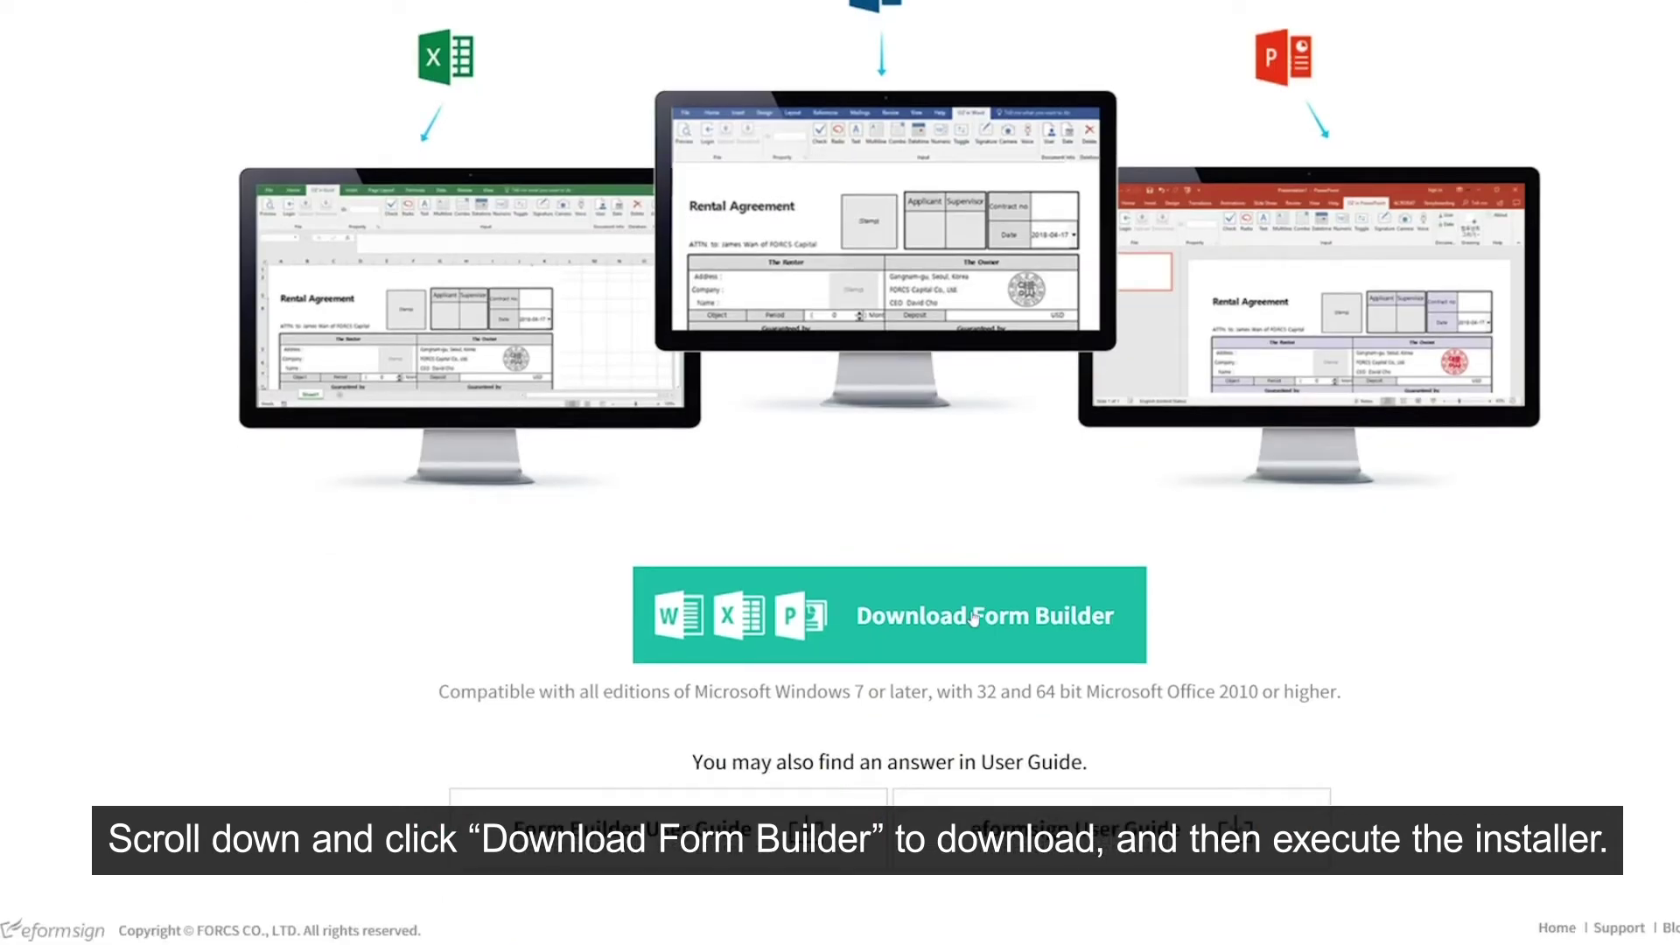
pyautogui.click(974, 618)
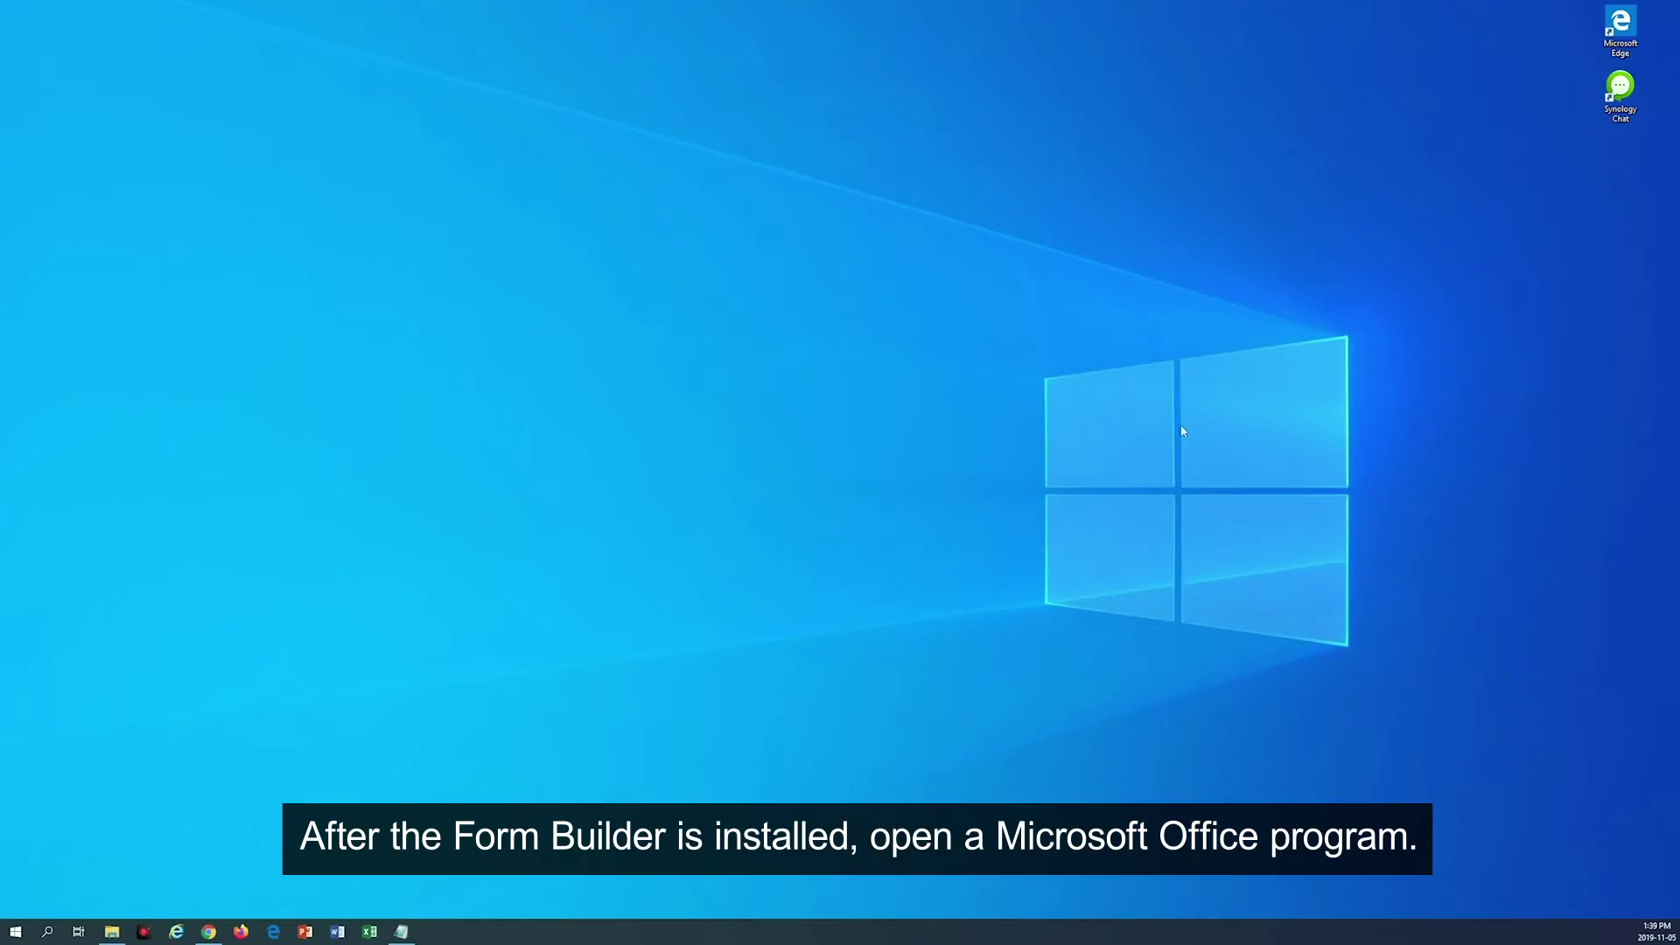
# Step: Launch Word with a blank document and show the OZ in Word tools
pyautogui.click(335, 932)
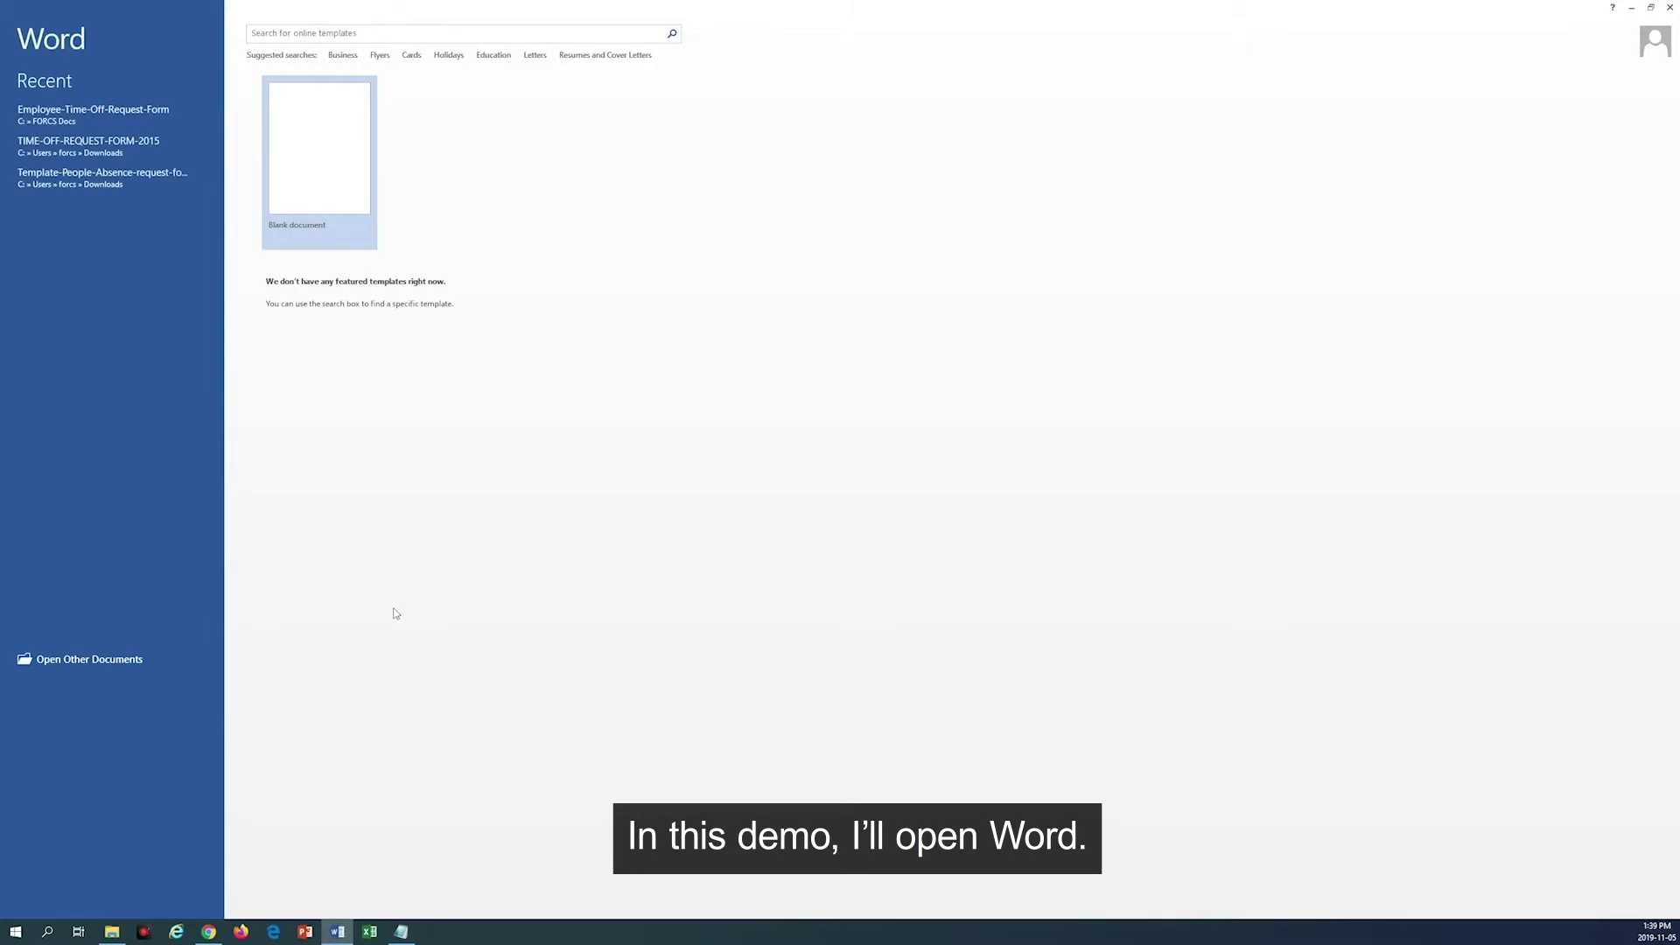
pyautogui.click(334, 207)
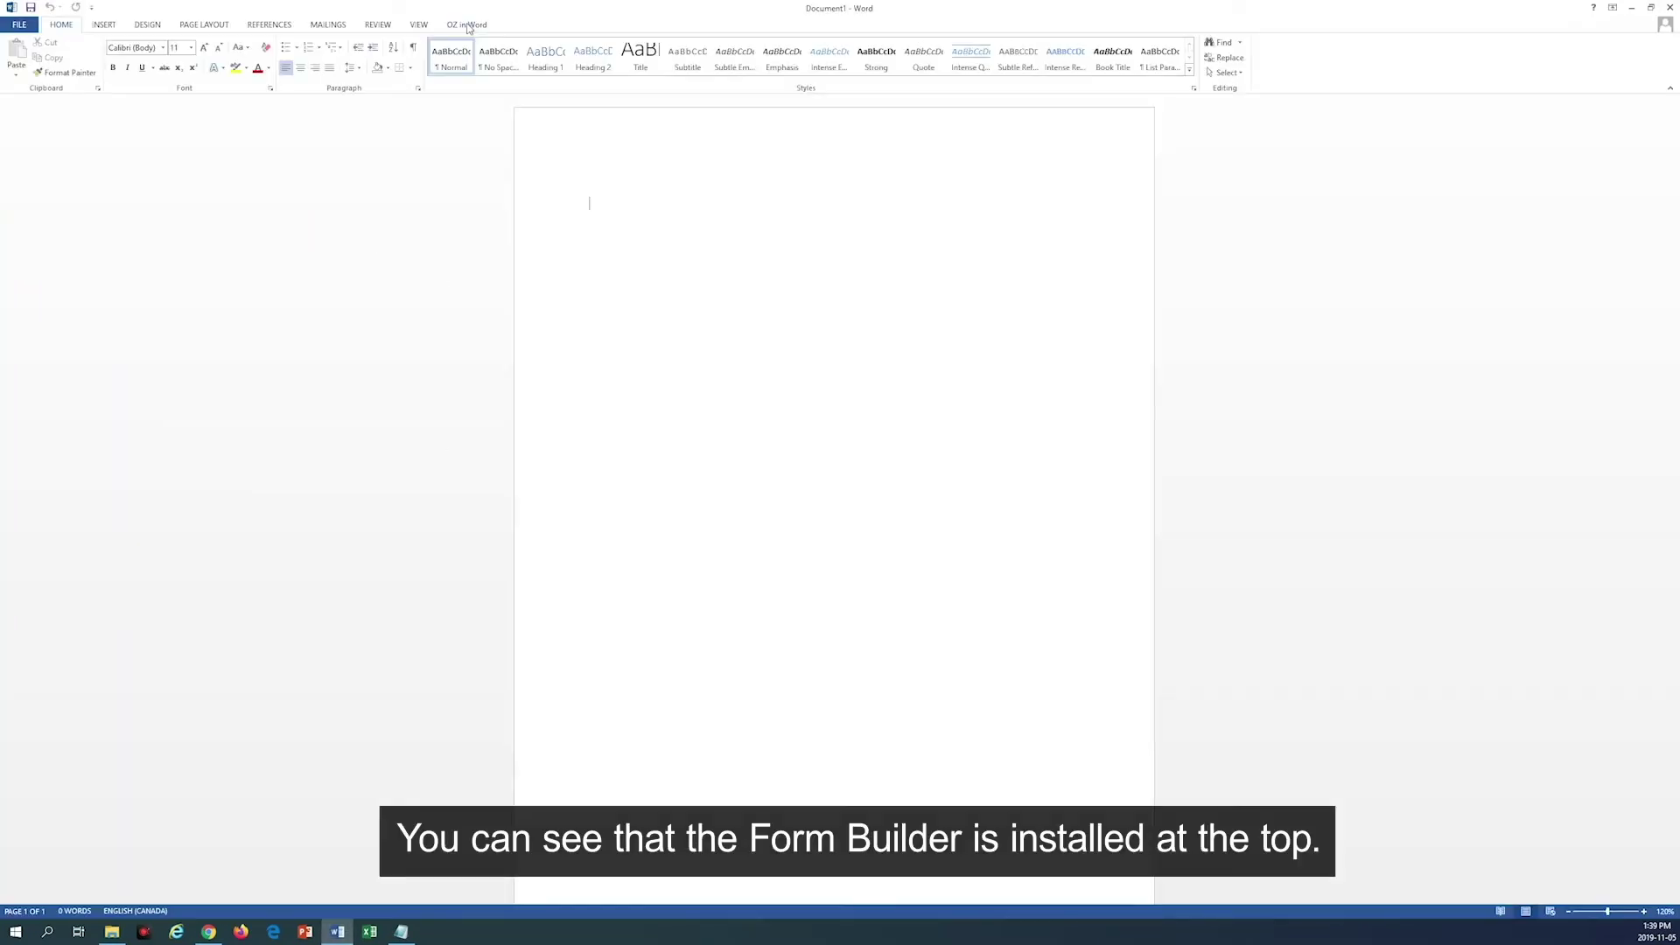
pyautogui.click(468, 26)
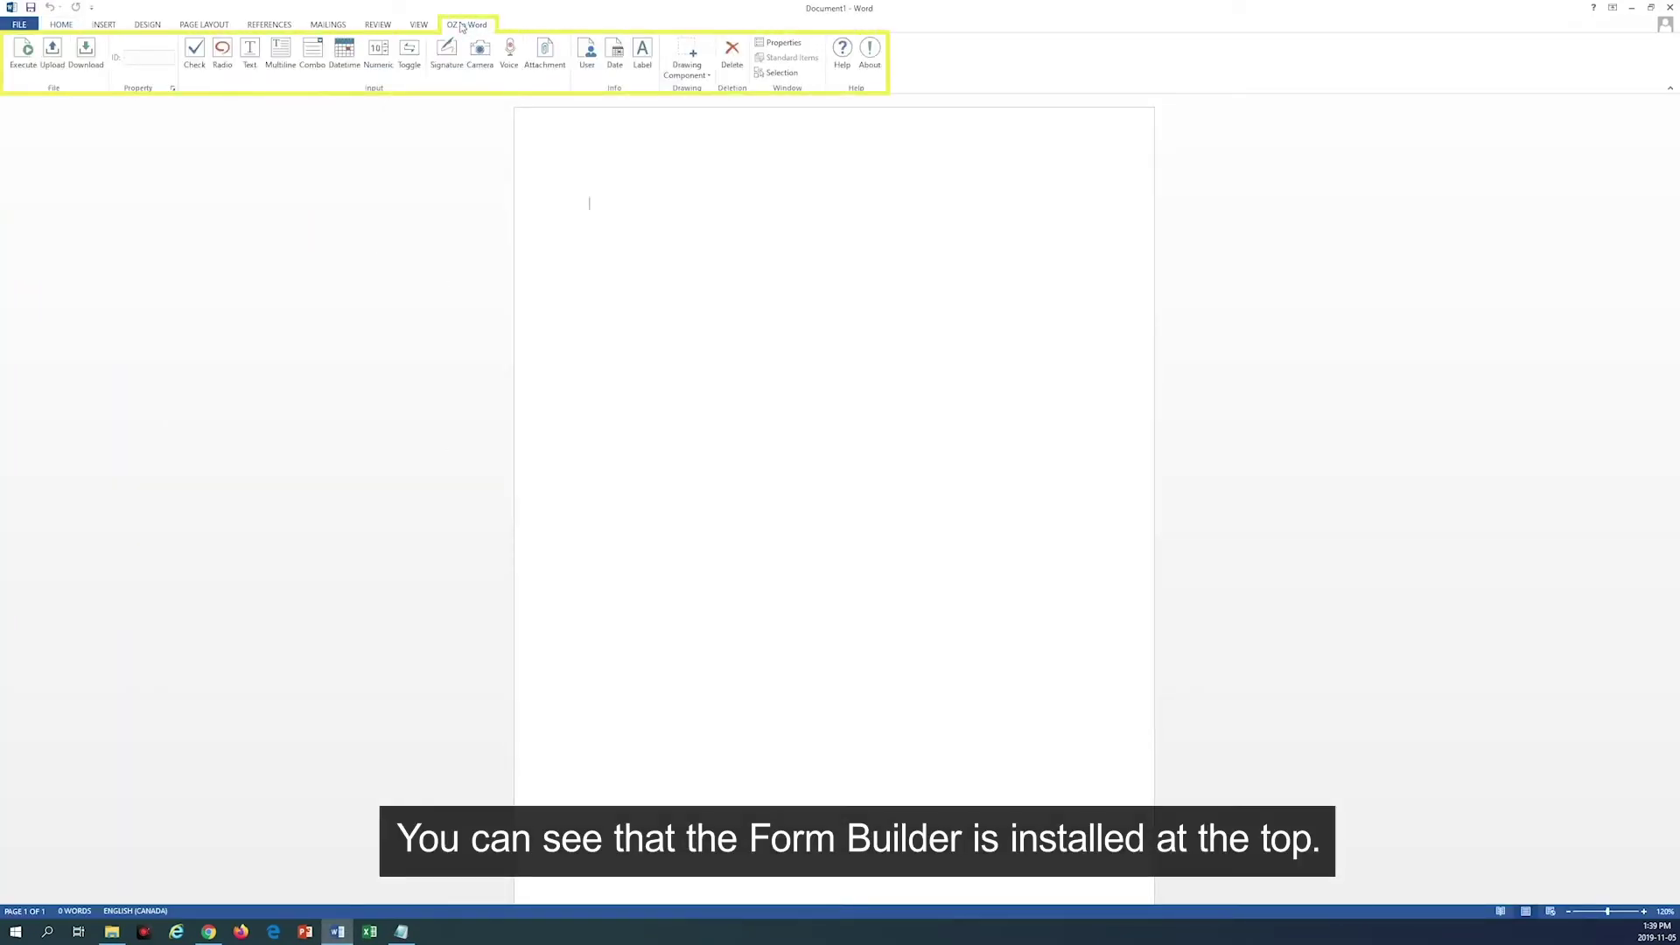
# Step: Open Employee-Time-Off-Request-Form from the recent documents list
pyautogui.hotkey('ctrl', 'o')
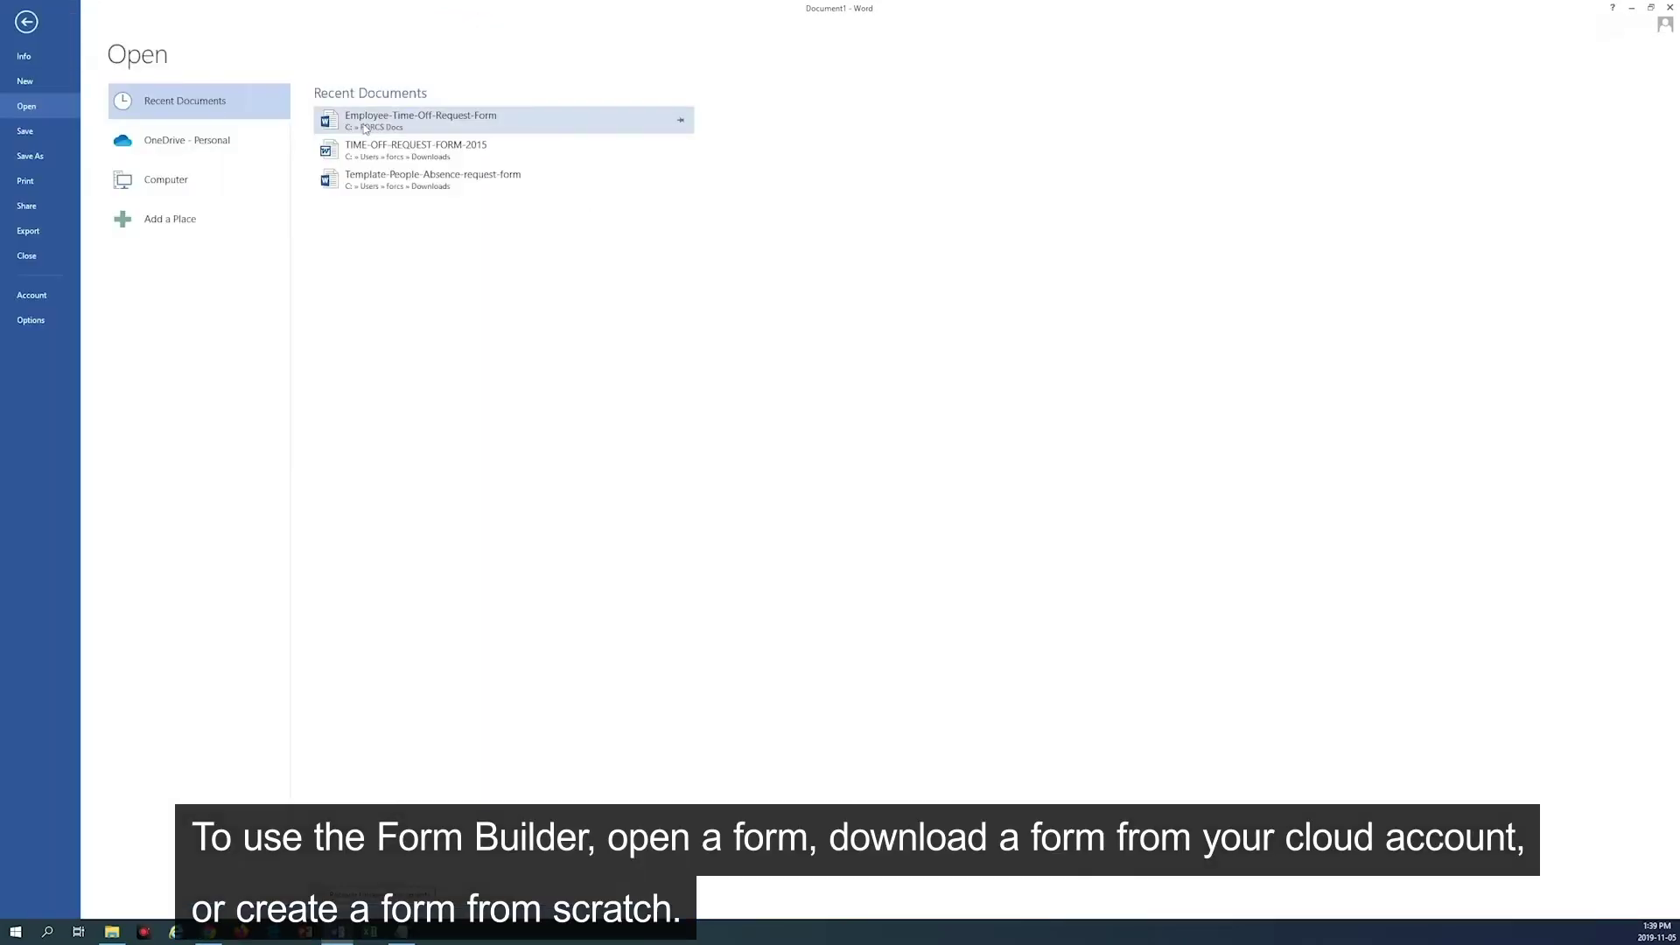
pyautogui.press('Escape')
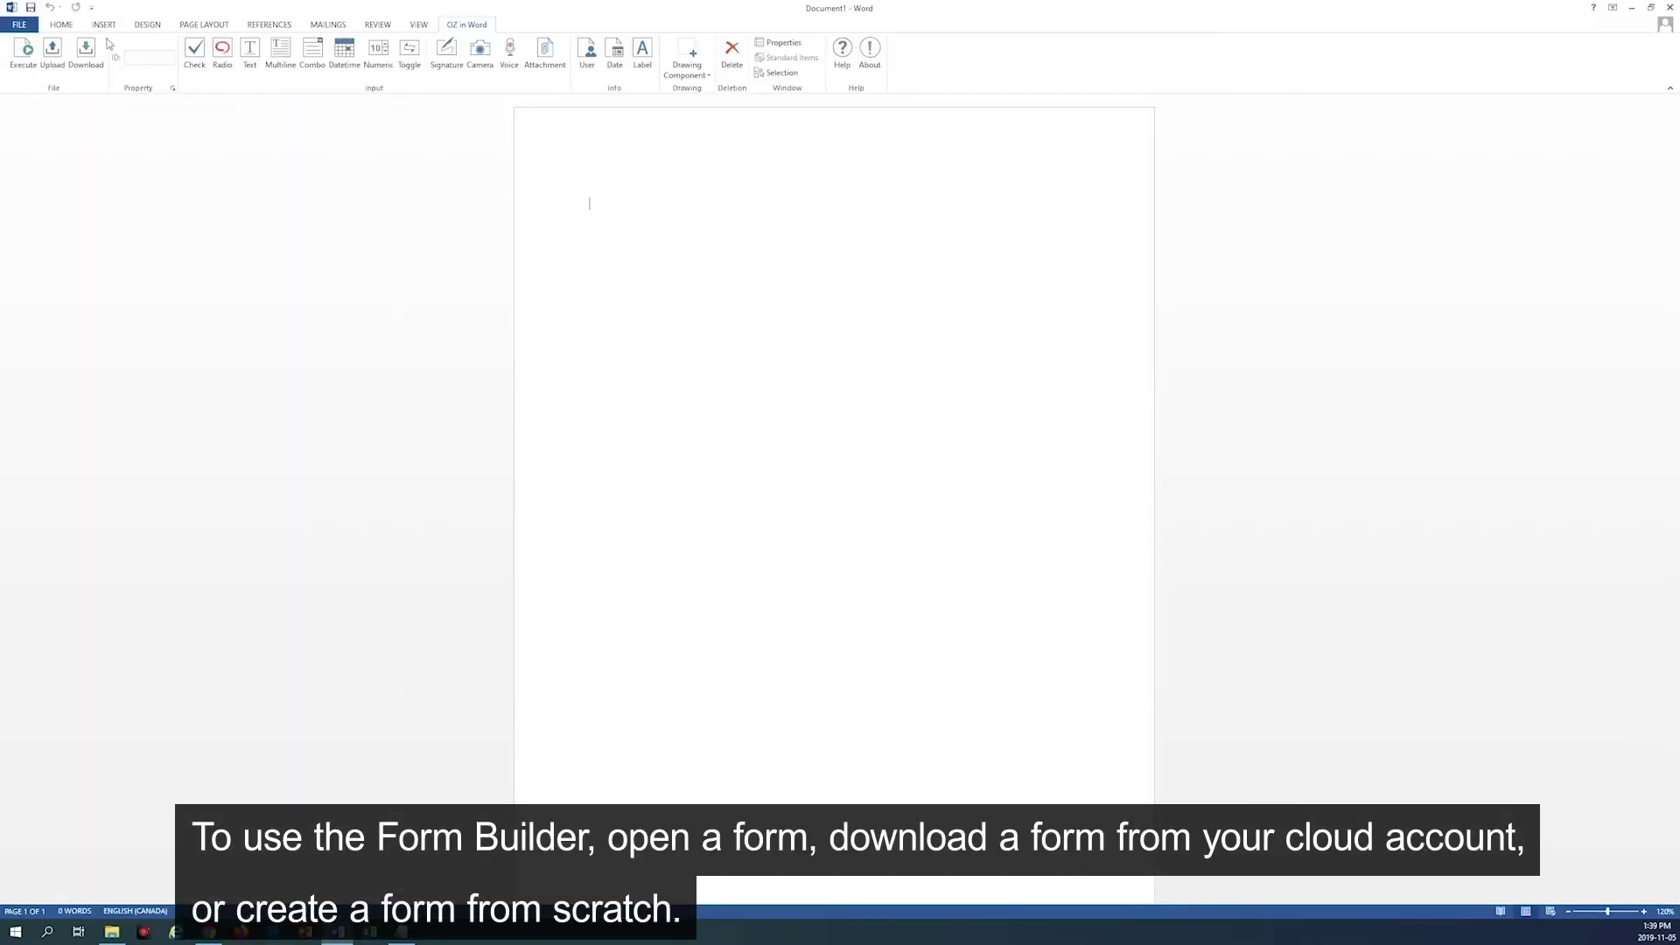
pyautogui.click(96, 52)
pyautogui.click(554, 184)
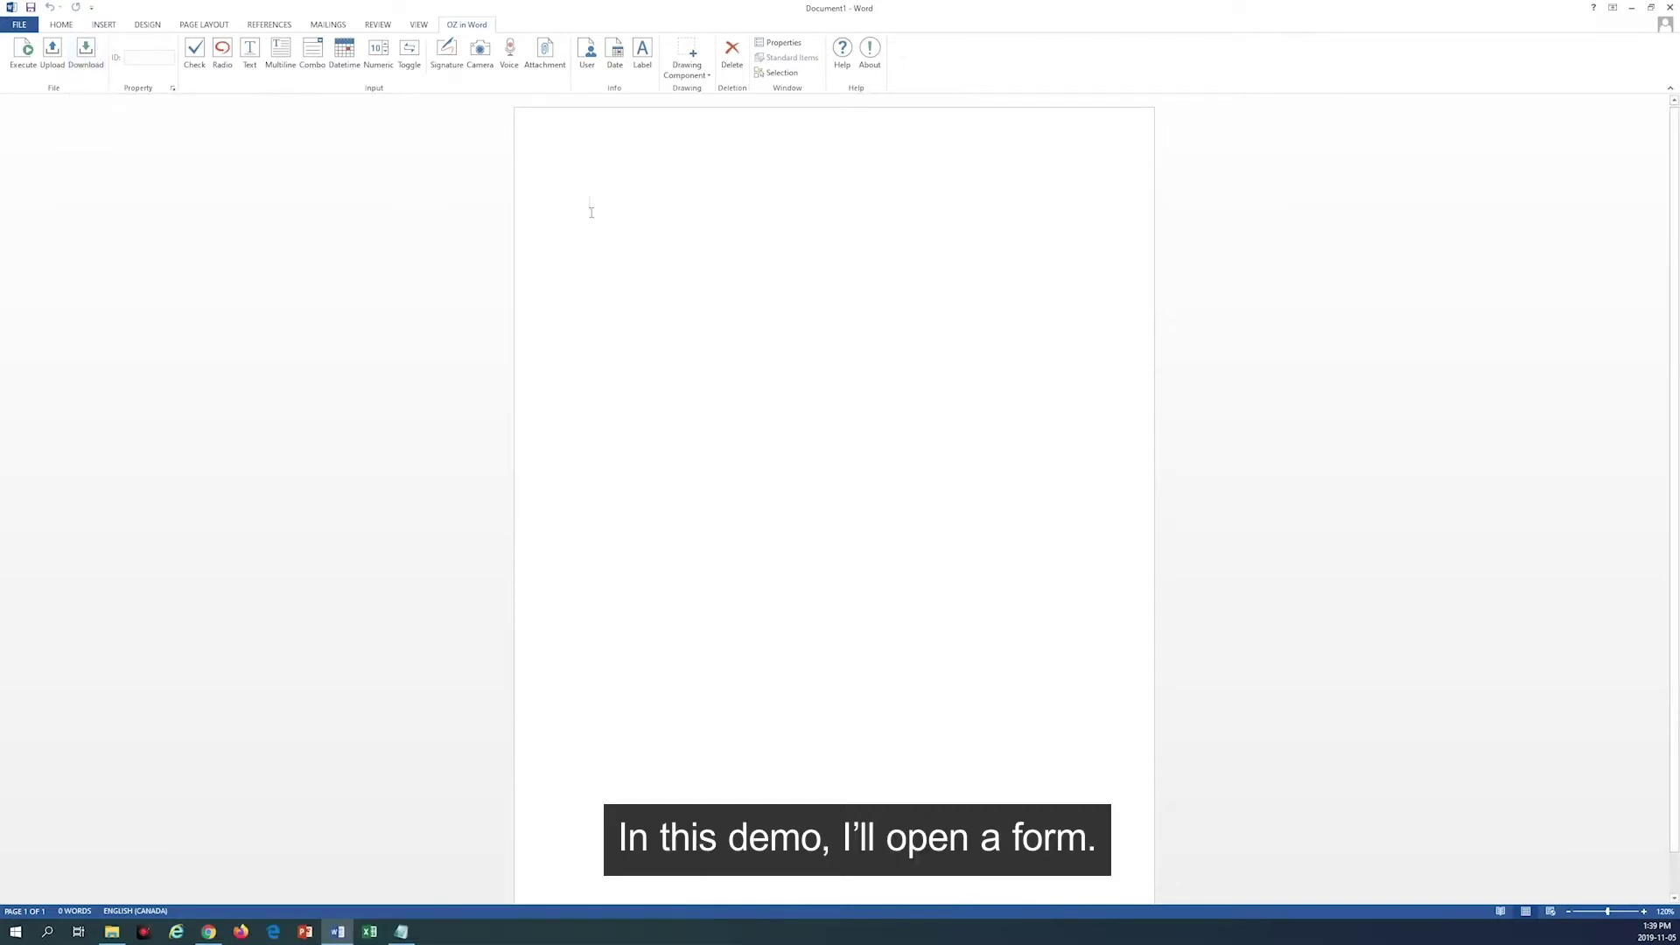
pyautogui.hotkey('ctrl', 'o')
pyautogui.click(469, 150)
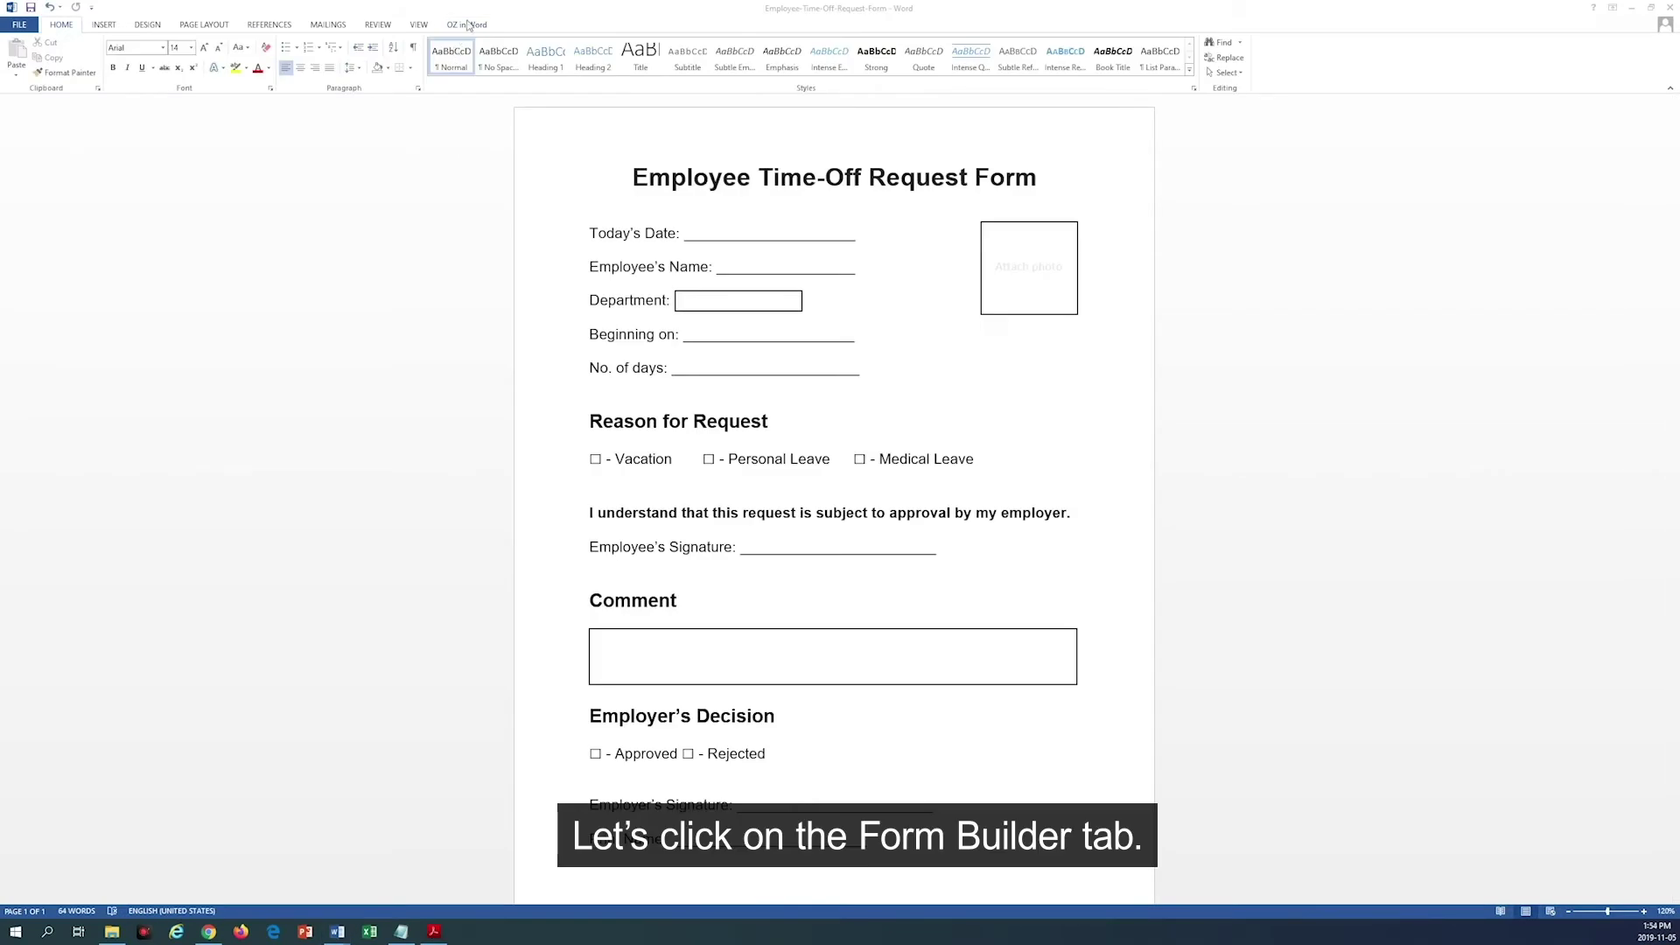
# Step: Review the component types in the OZ in Word Drawing Component list
pyautogui.click(459, 26)
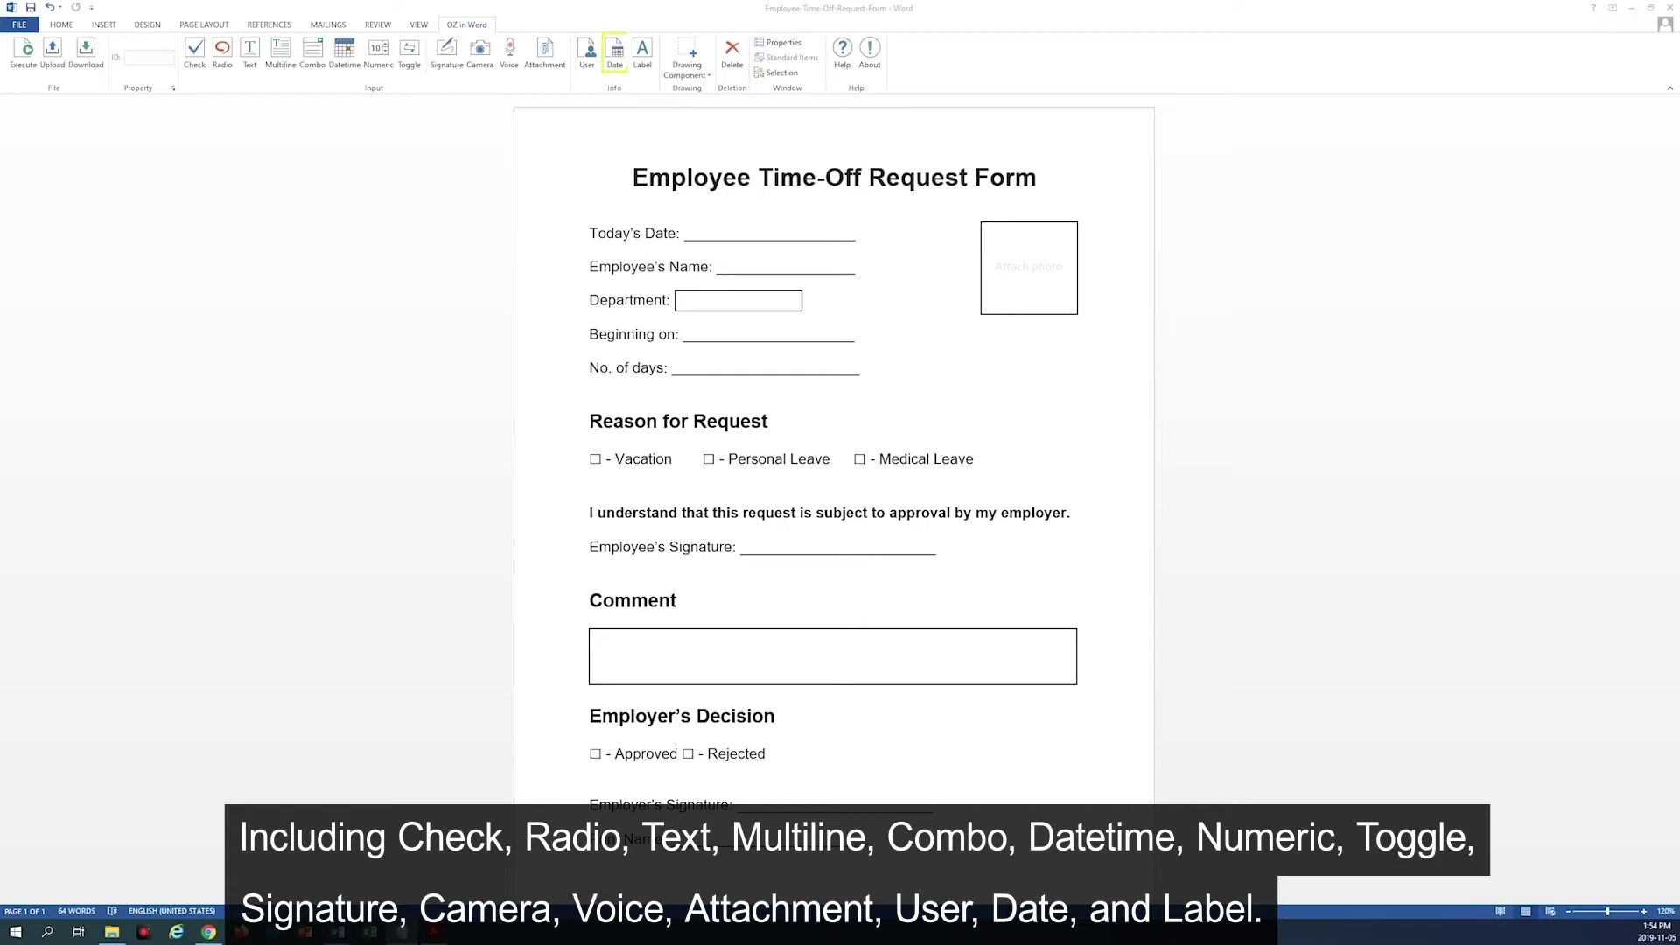
pyautogui.click(709, 77)
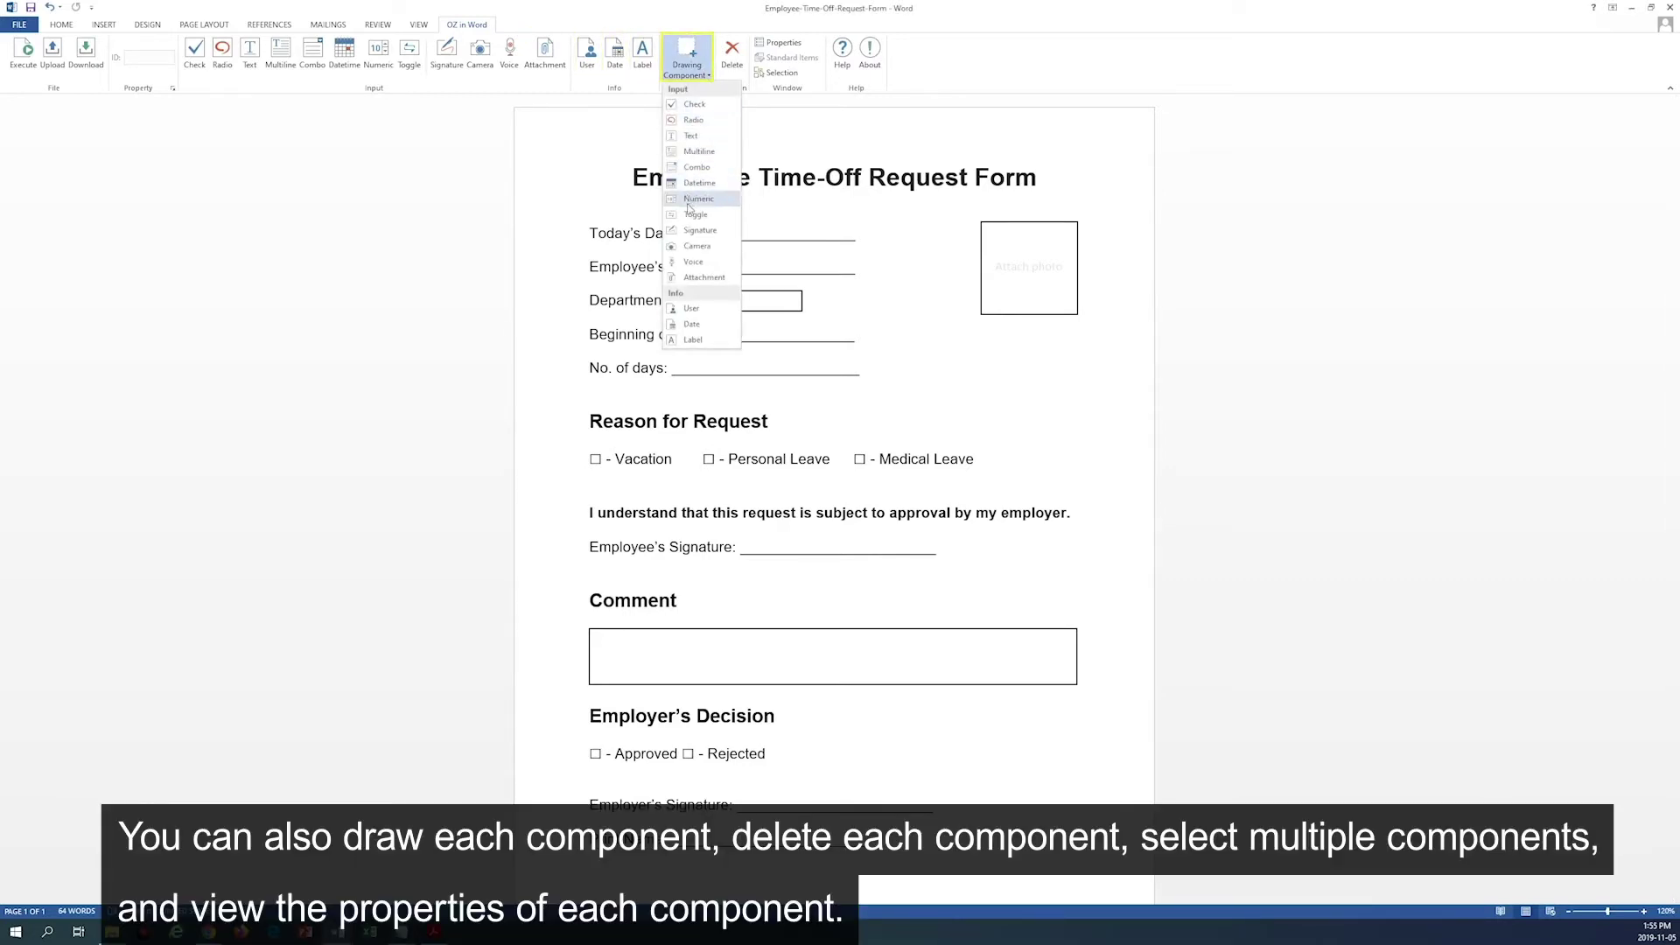
pyautogui.click(691, 308)
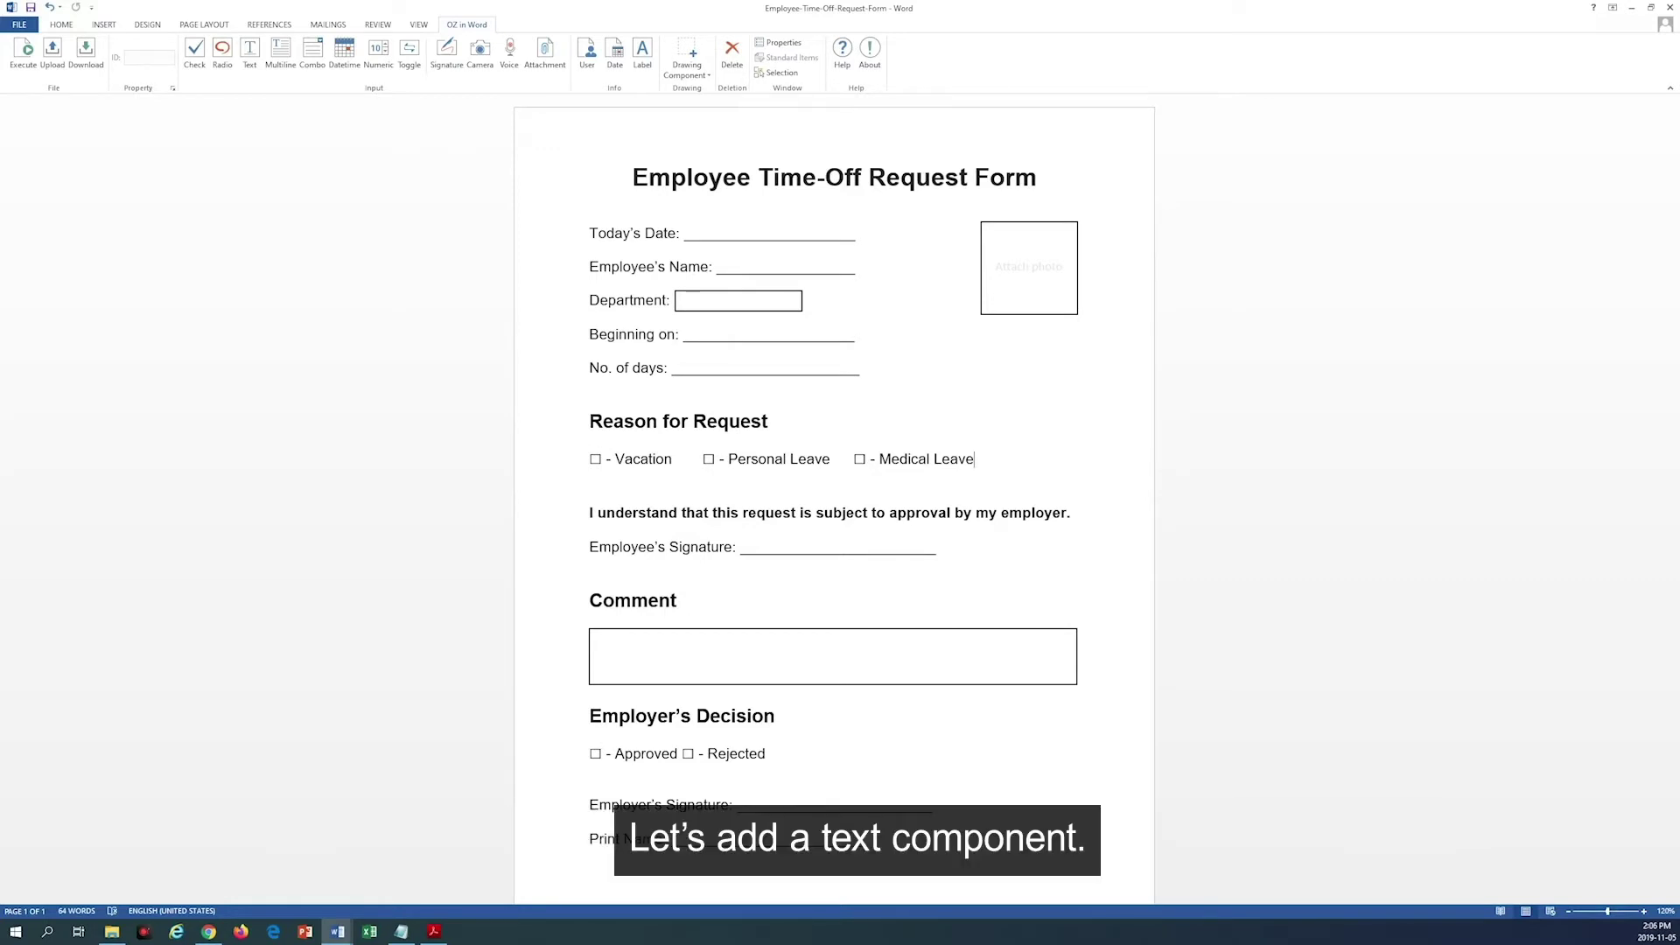
# Step: Draw a text field beside Employee's Name and rename its ID to EmpName
pyautogui.click(707, 79)
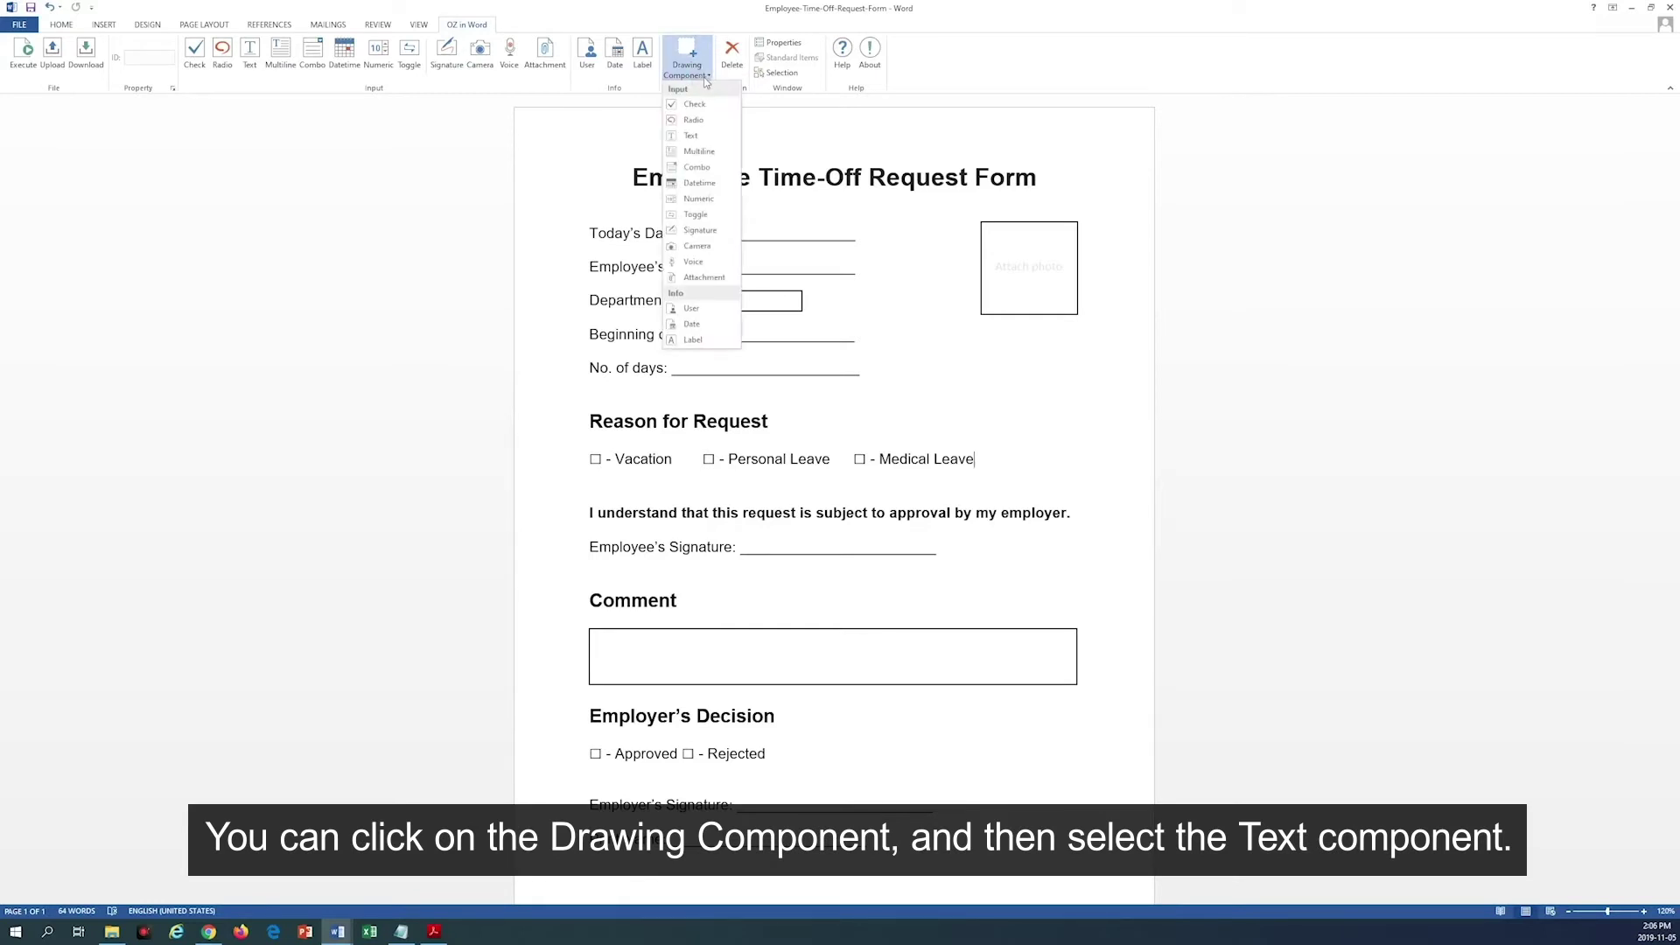
pyautogui.click(693, 138)
pyautogui.moveTo(717, 256); pyautogui.dragTo(851, 274)
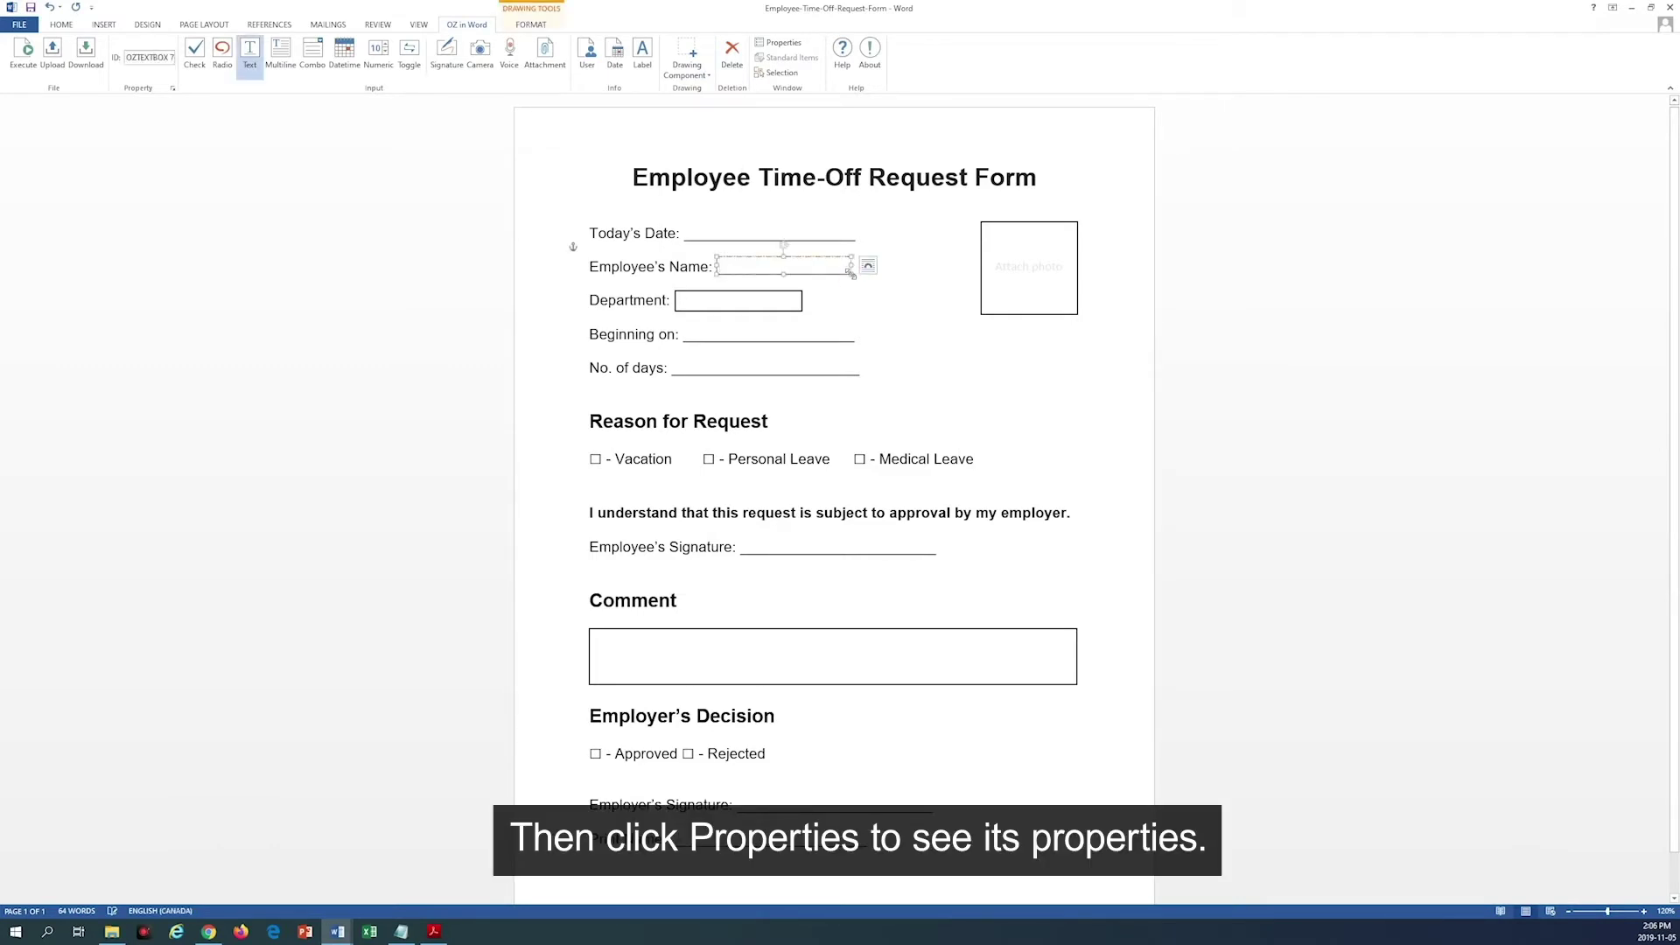
pyautogui.click(775, 42)
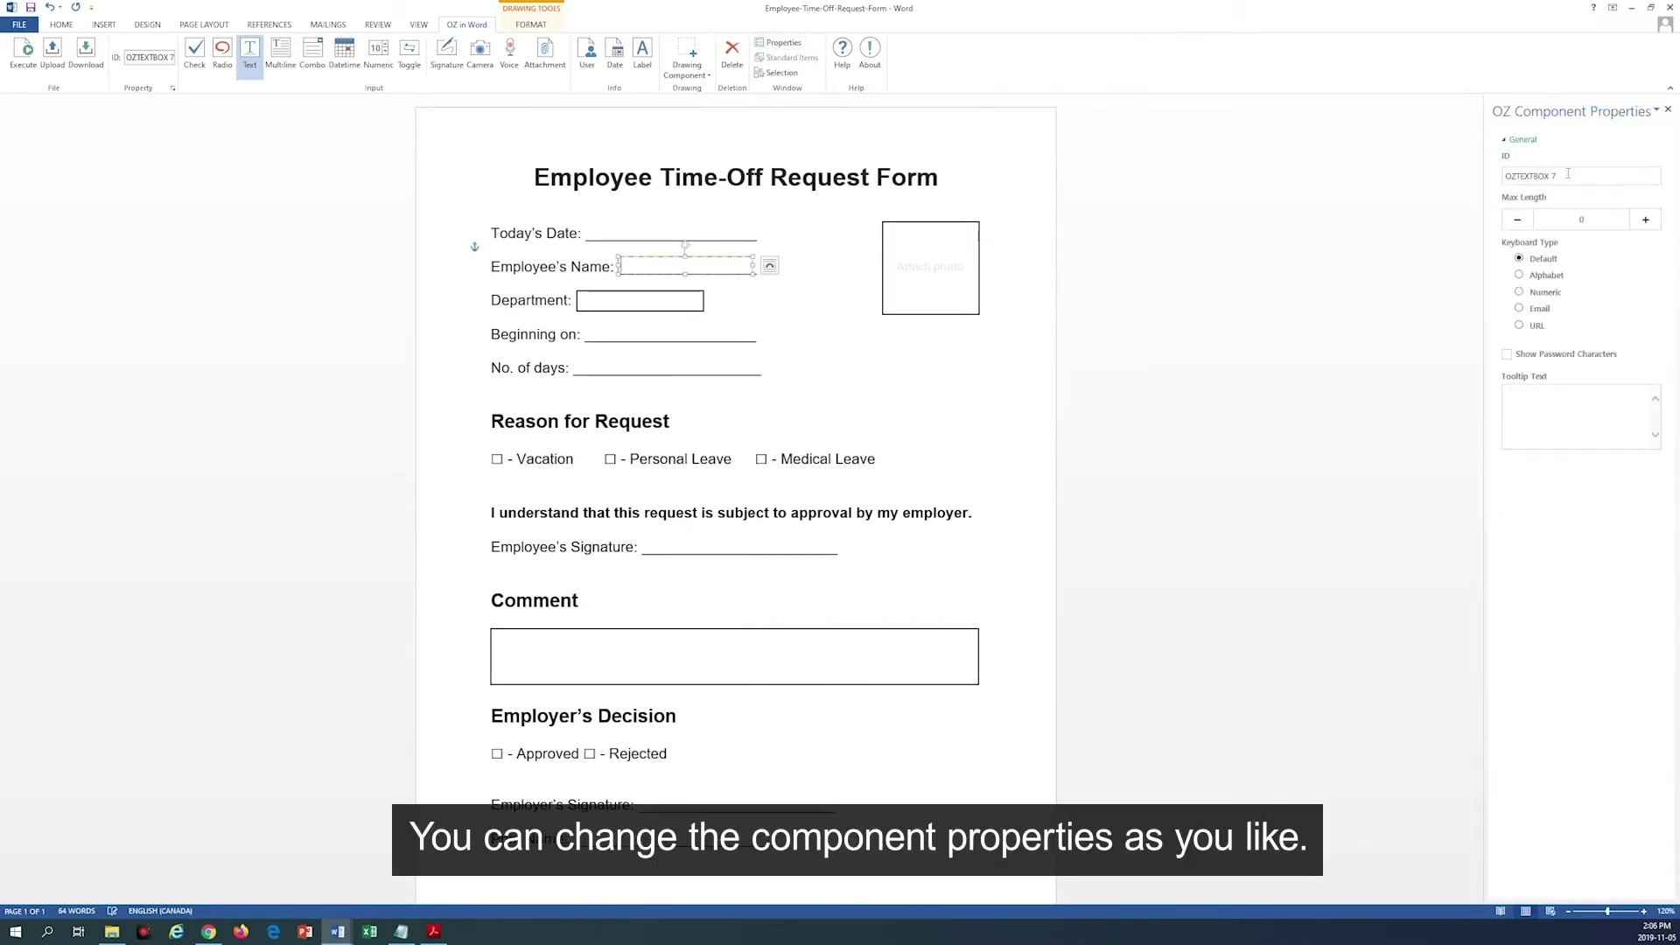
pyautogui.moveTo(1569, 174); pyautogui.dragTo(1499, 178)
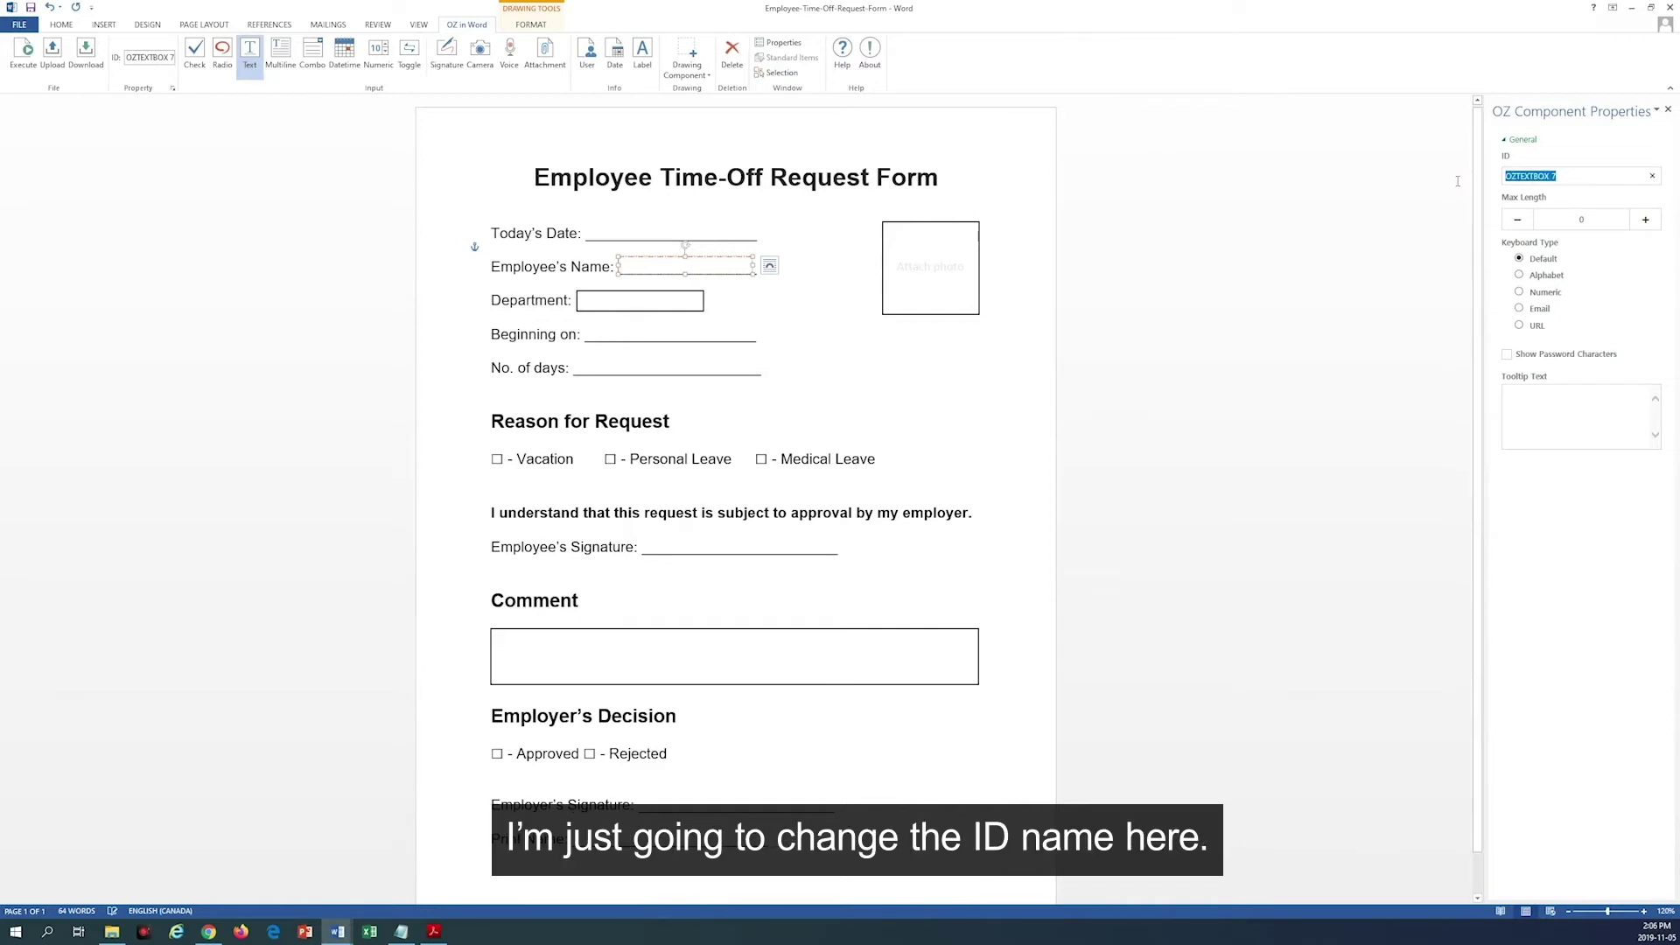
pyautogui.write('EmpName')
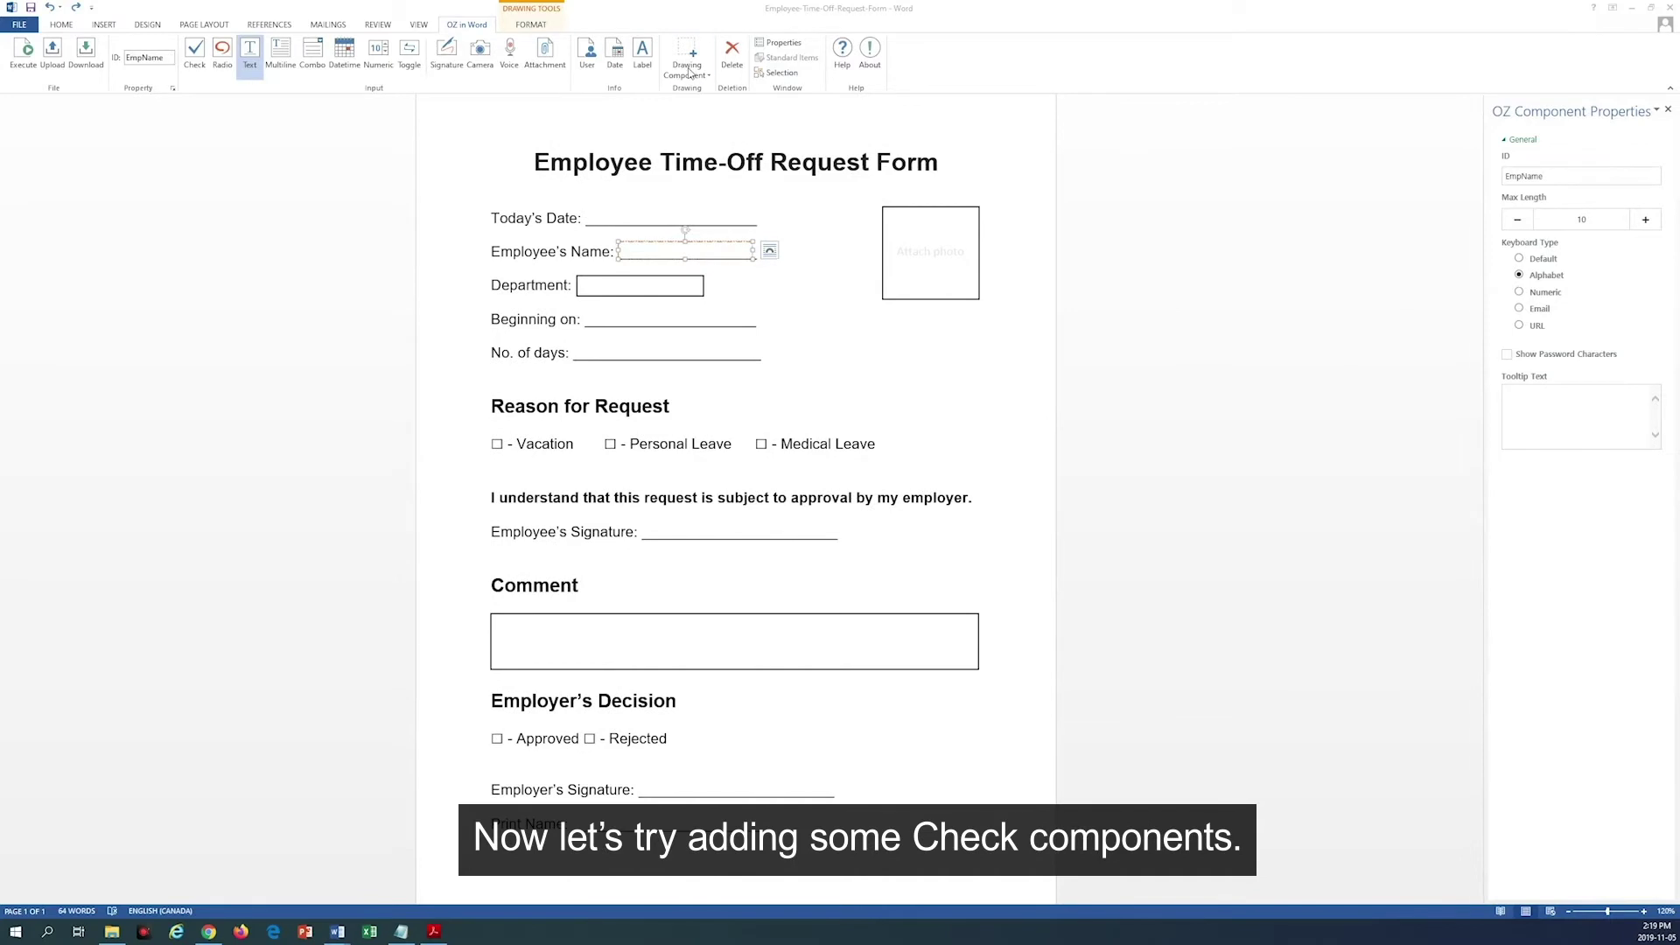
# Step: Place check components on the Approved and Rejected boxes
pyautogui.click(687, 69)
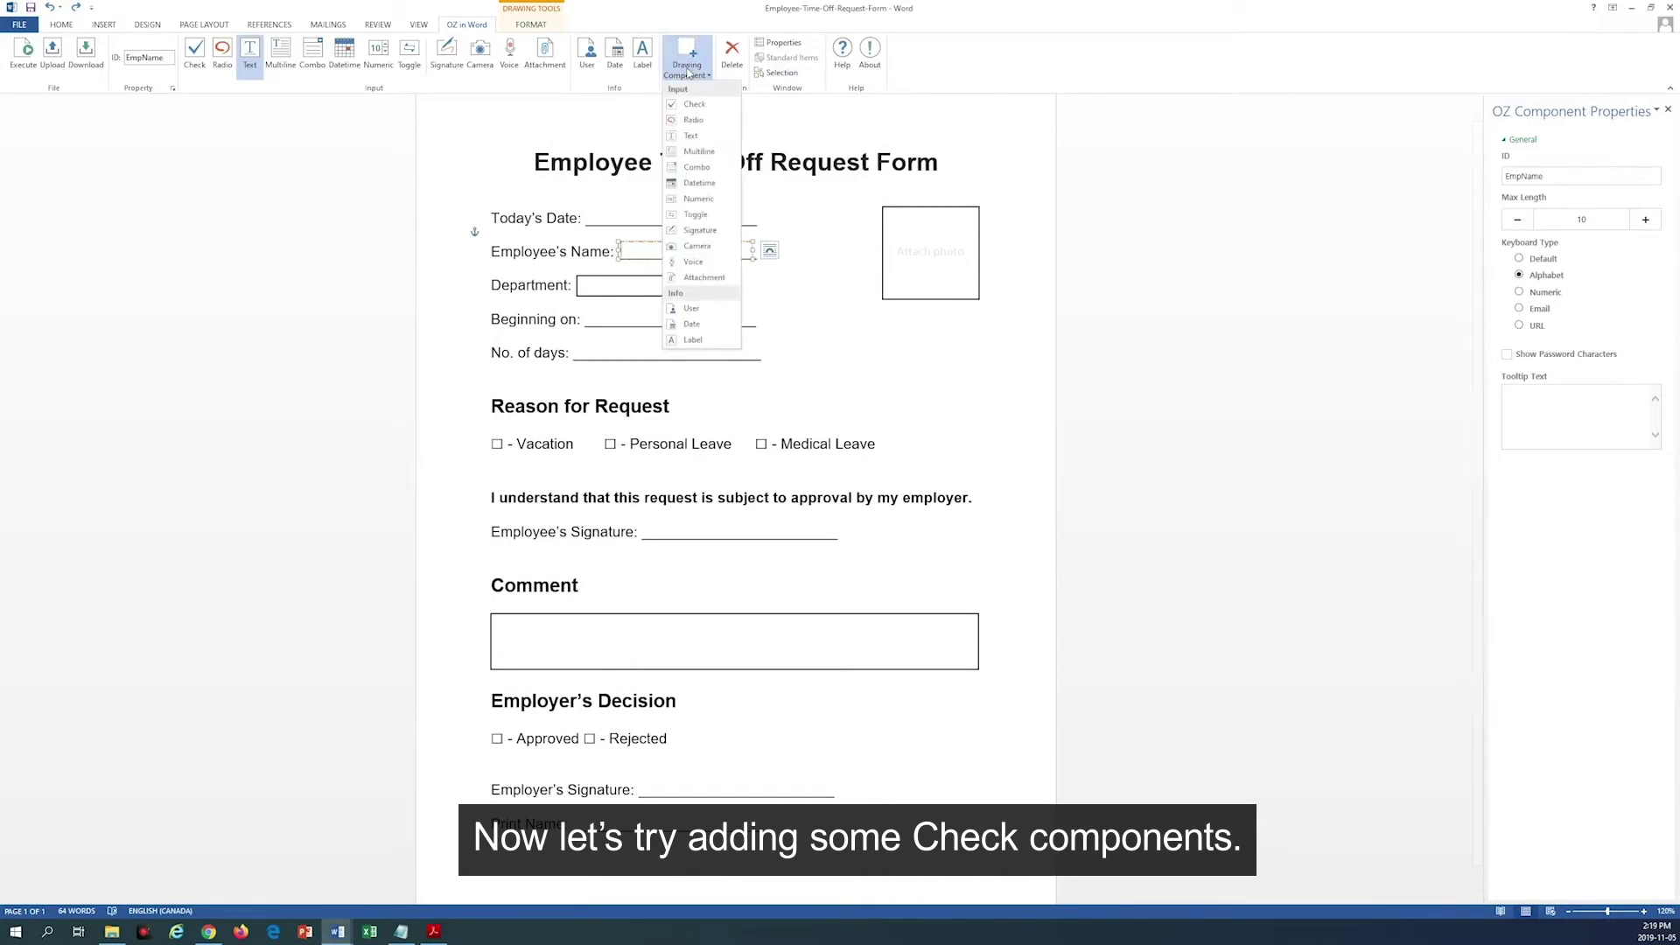
pyautogui.click(694, 104)
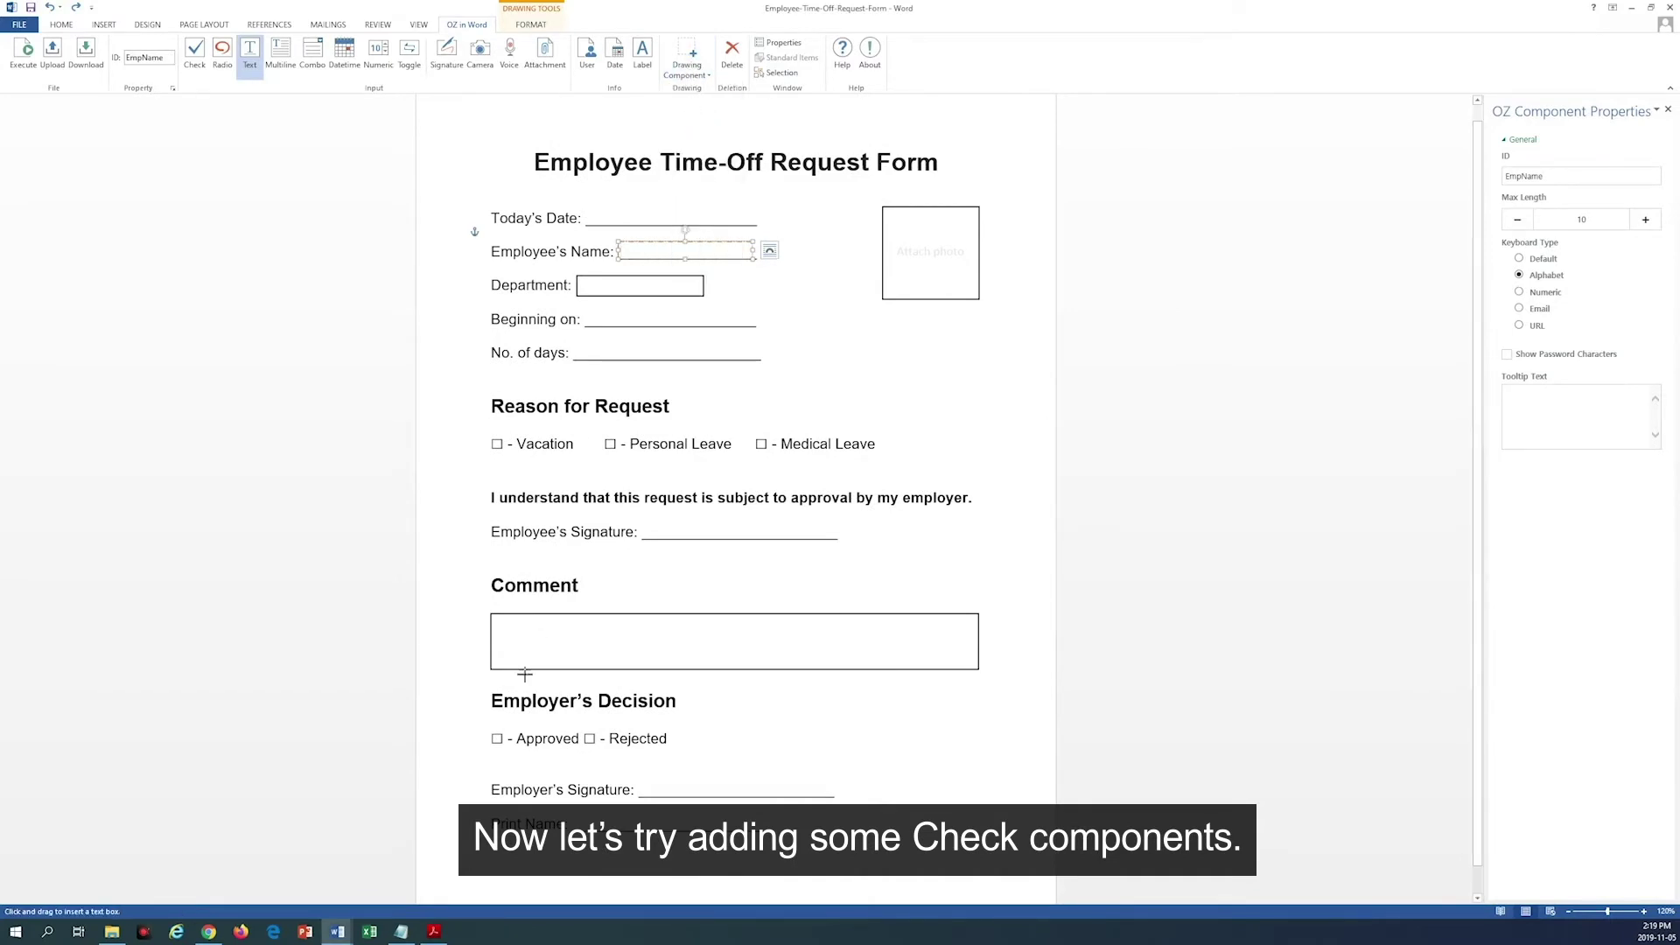
pyautogui.moveTo(489, 730); pyautogui.dragTo(503, 743)
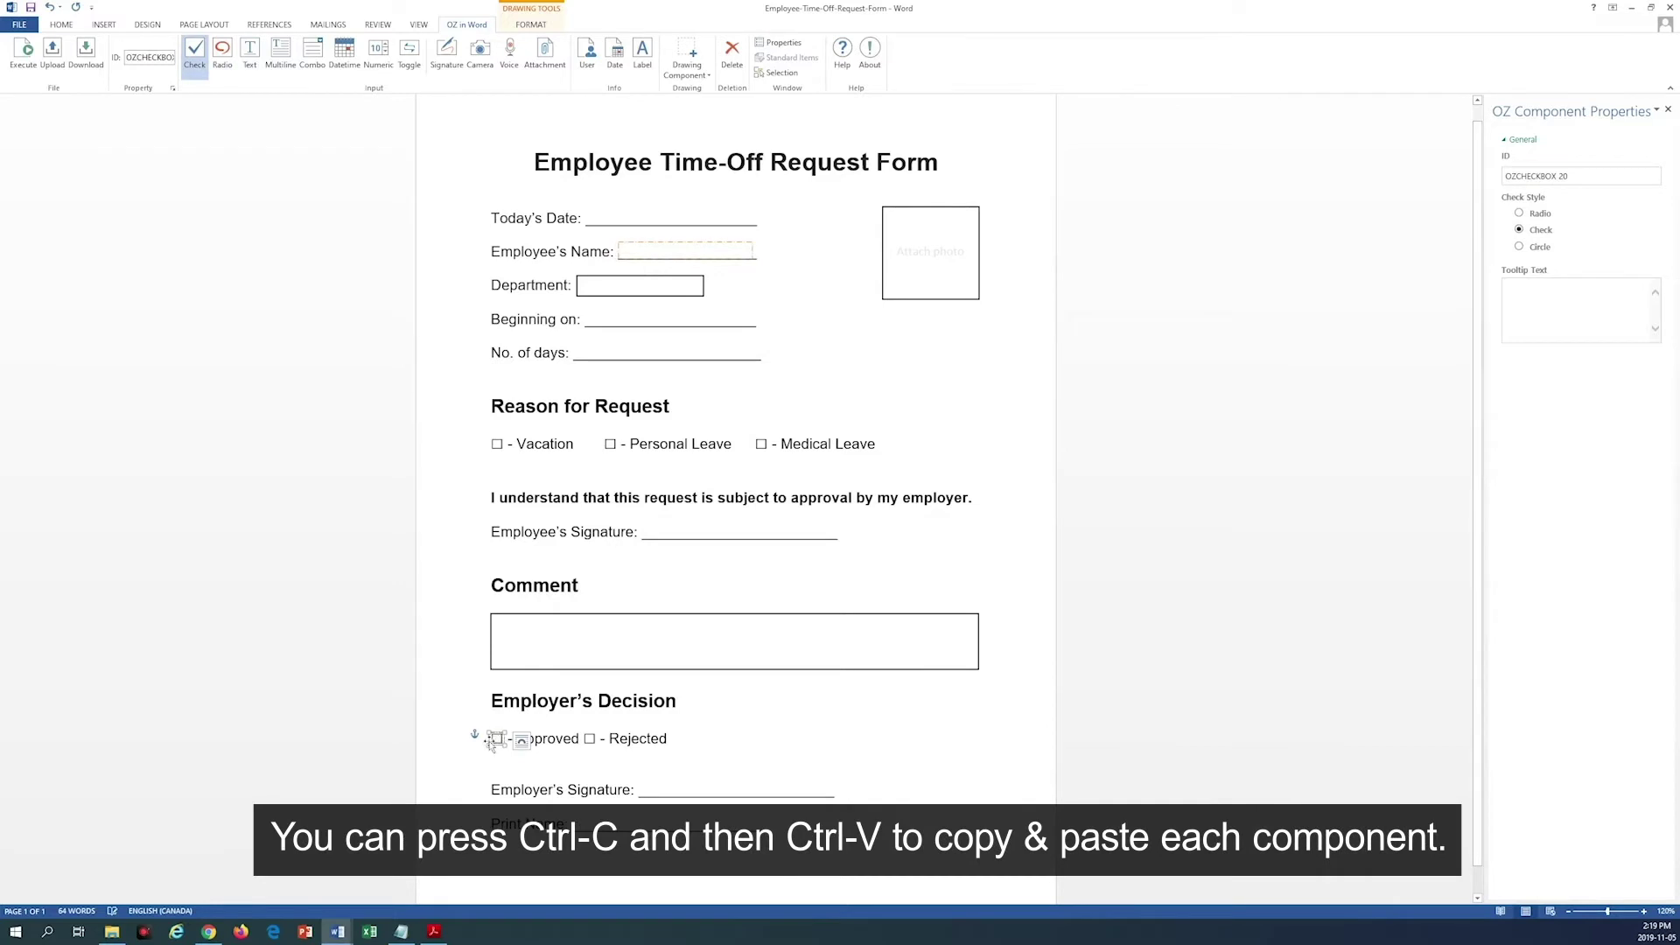
pyautogui.hotkey('ctrl', 'c')
pyautogui.hotkey('ctrl', 'v')
pyautogui.moveTo(536, 767); pyautogui.dragTo(589, 731)
# Step: Give the Rejected check box ID CheckBox2 and the Circle check style
pyautogui.tripleClick(1523, 176)
pyautogui.write('C')
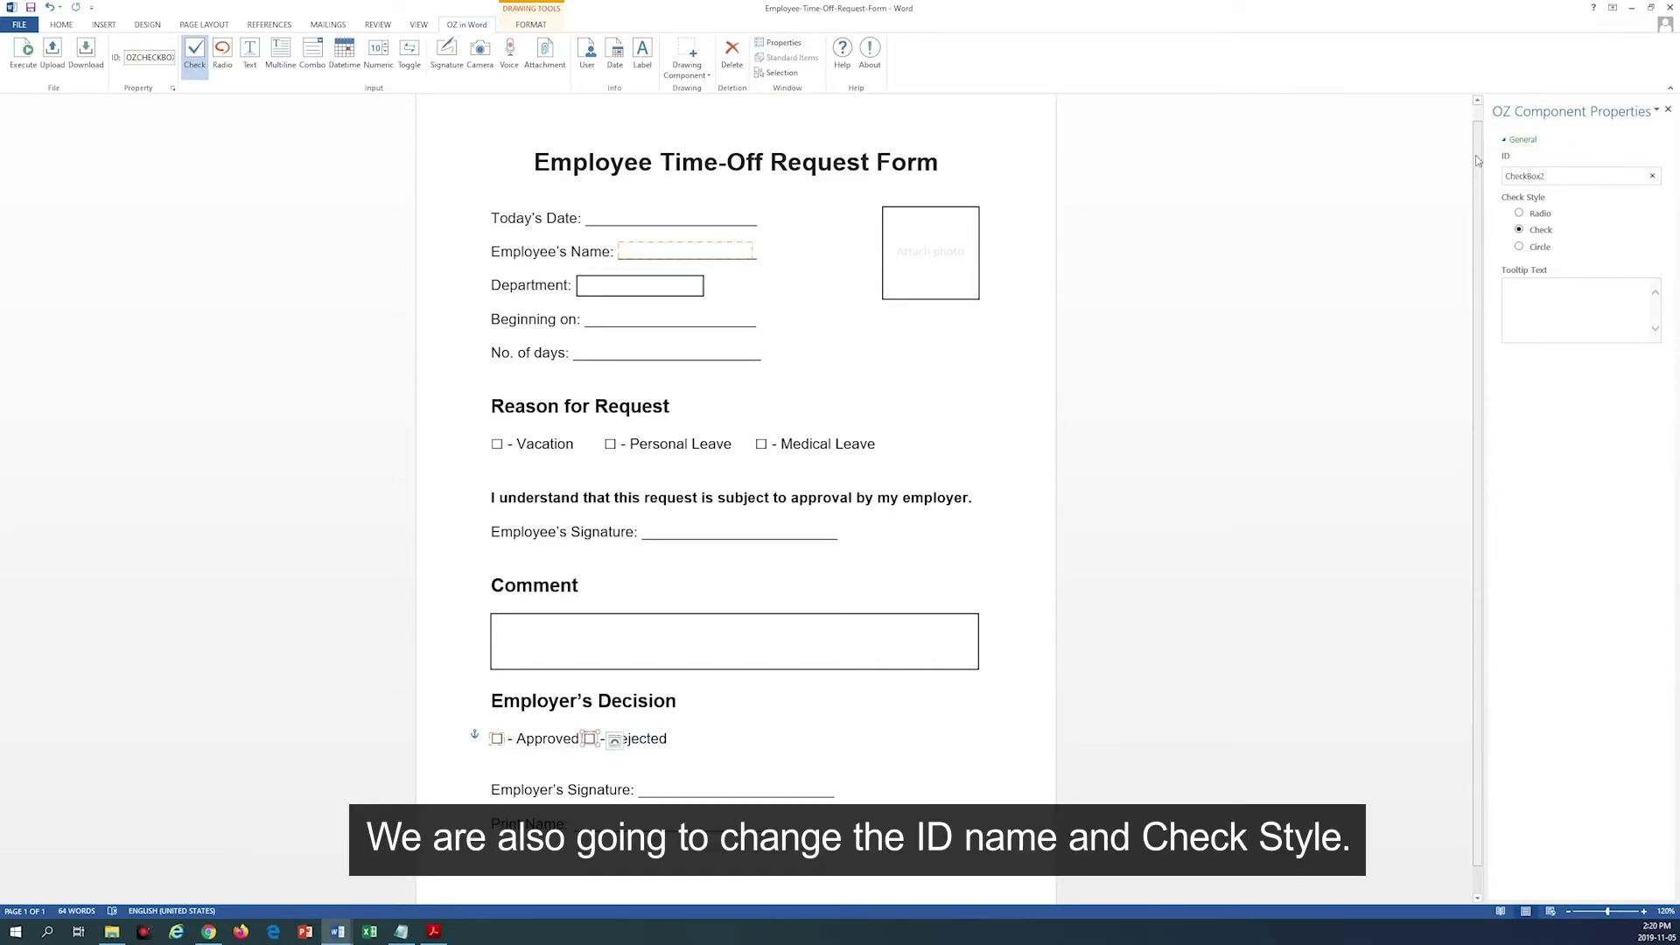
pyautogui.click(1542, 249)
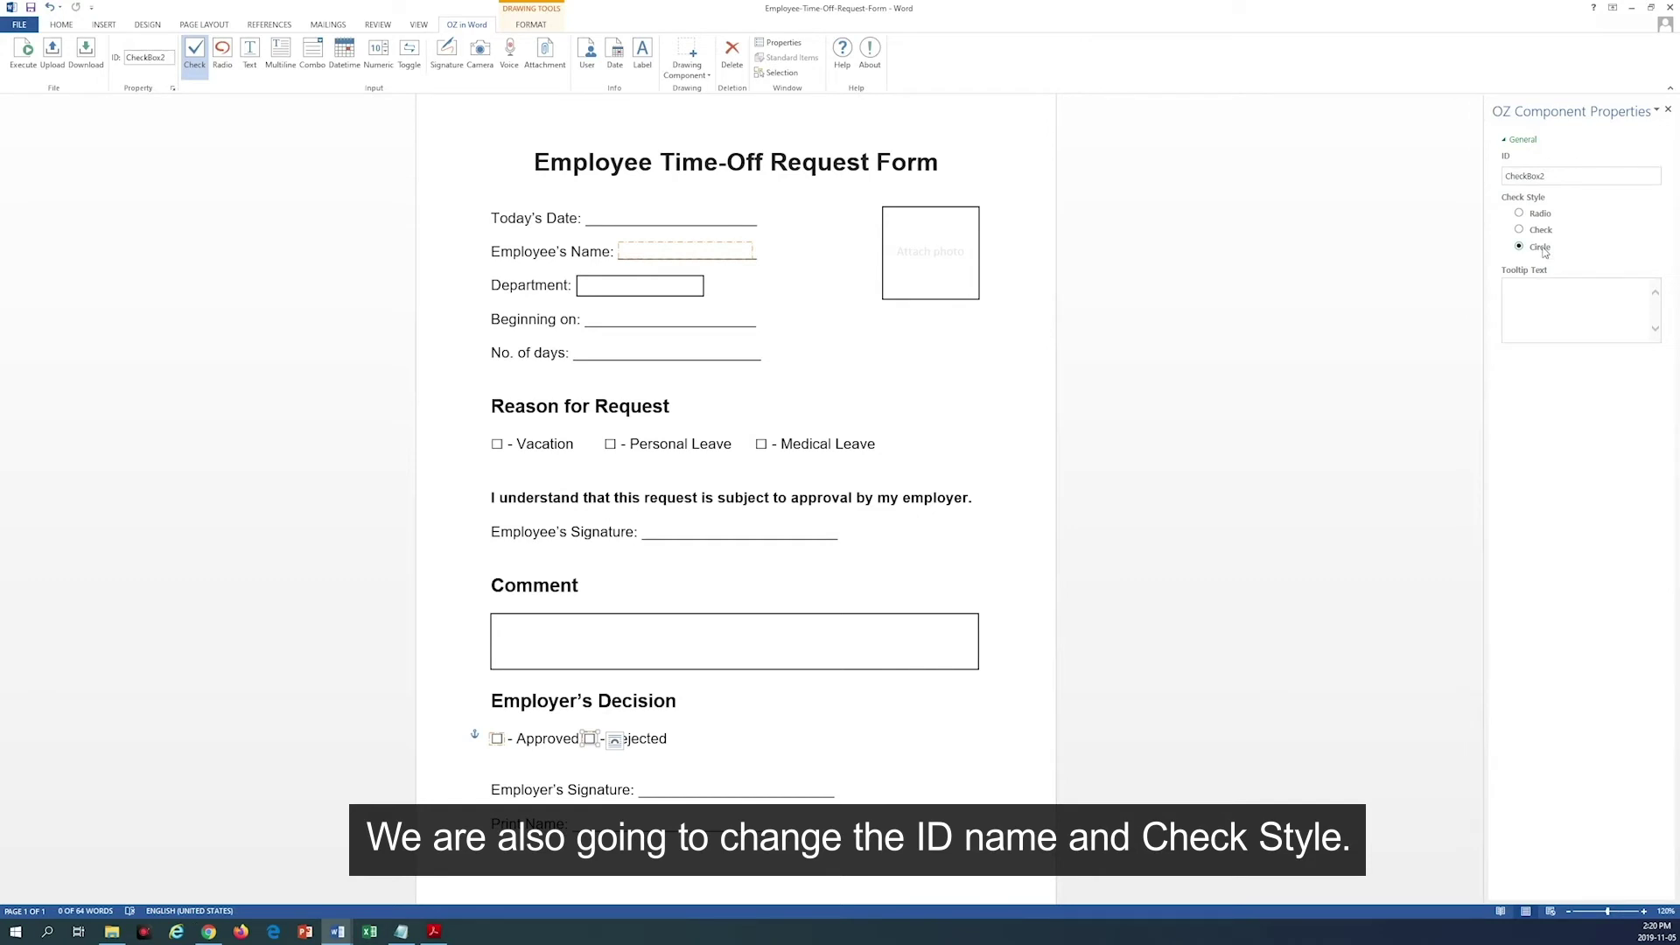
# Step: Place radio components on the Vacation, Personal Leave and Medical Leave boxes
pyautogui.click(691, 66)
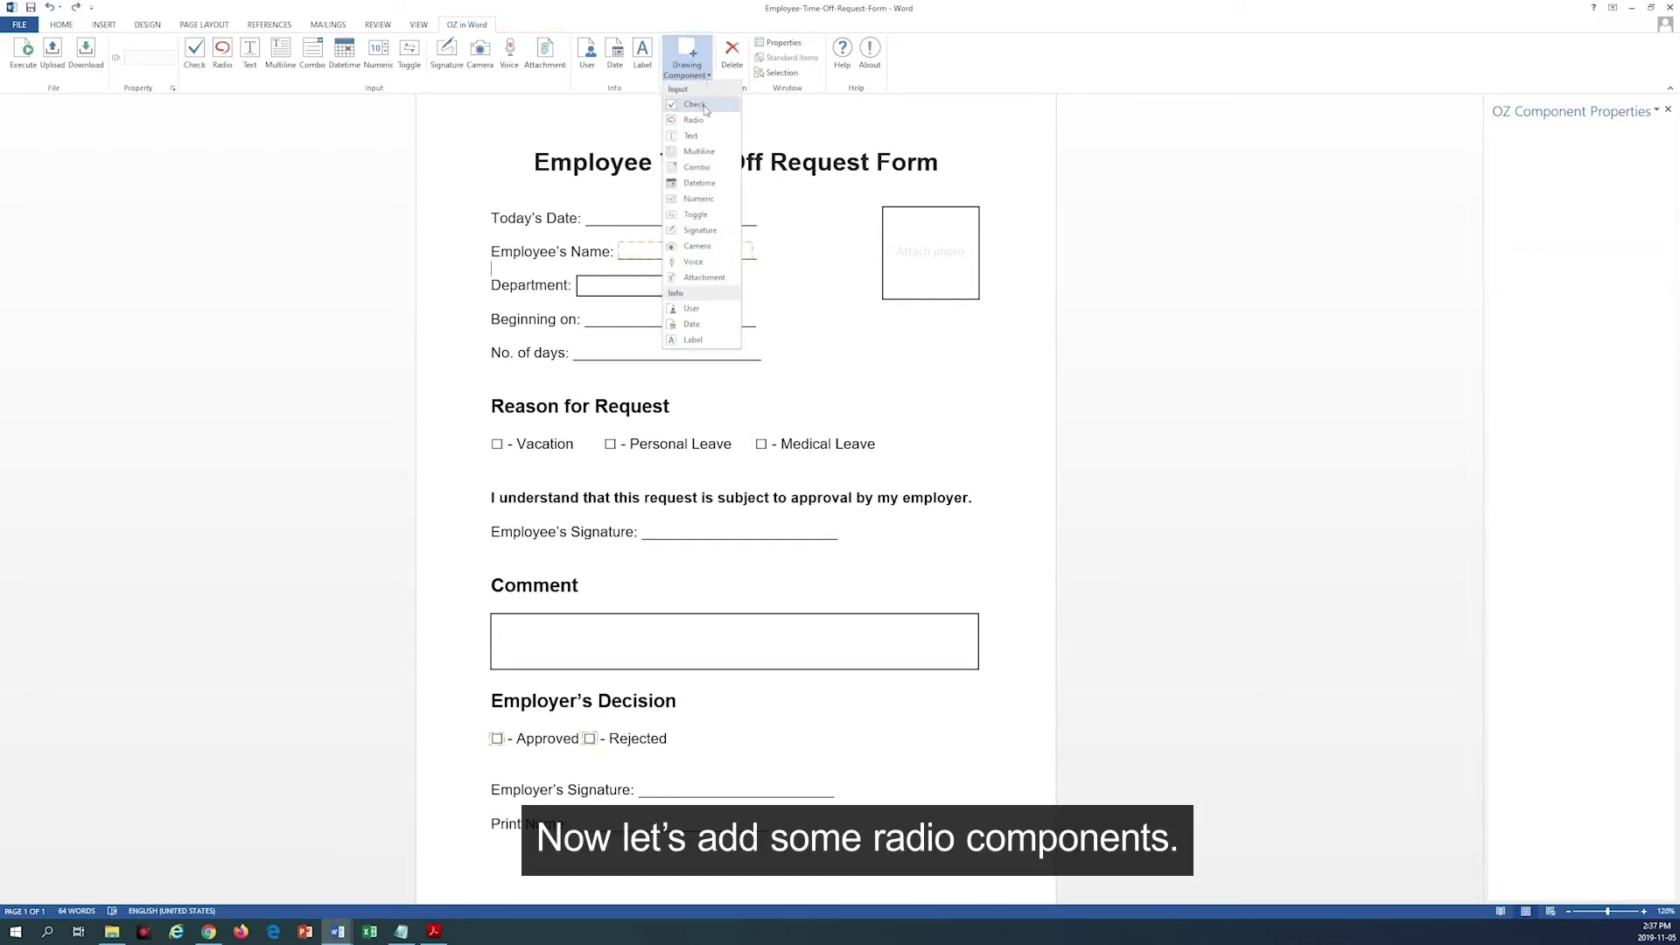
pyautogui.click(693, 120)
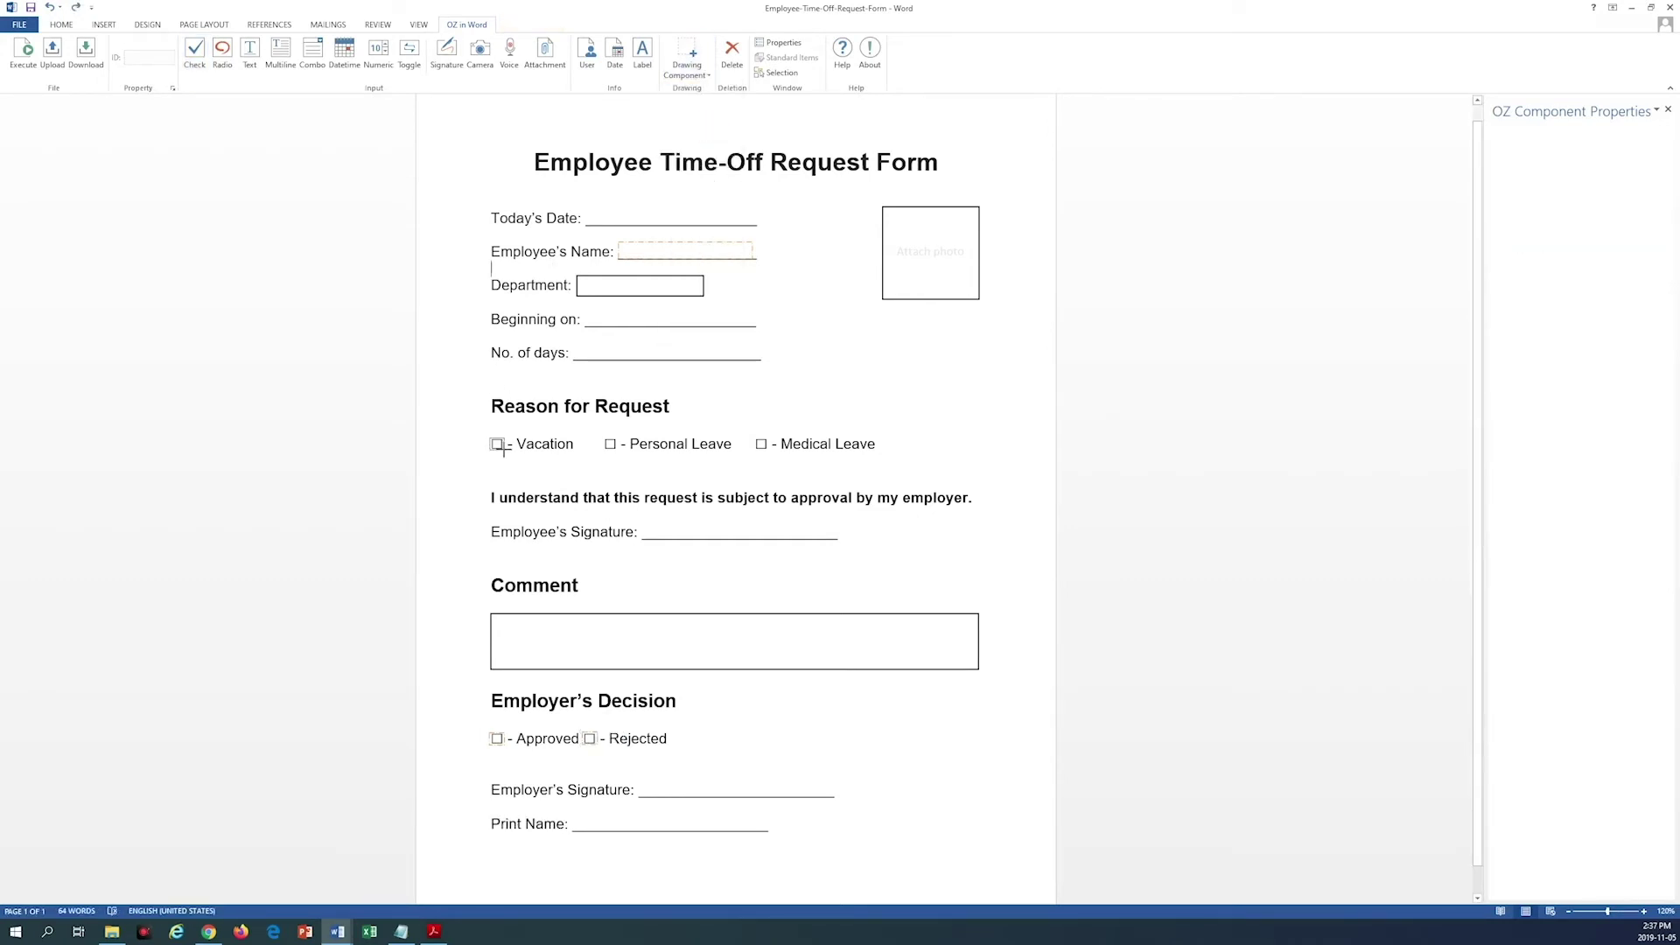
pyautogui.click(497, 443)
pyautogui.click(610, 443)
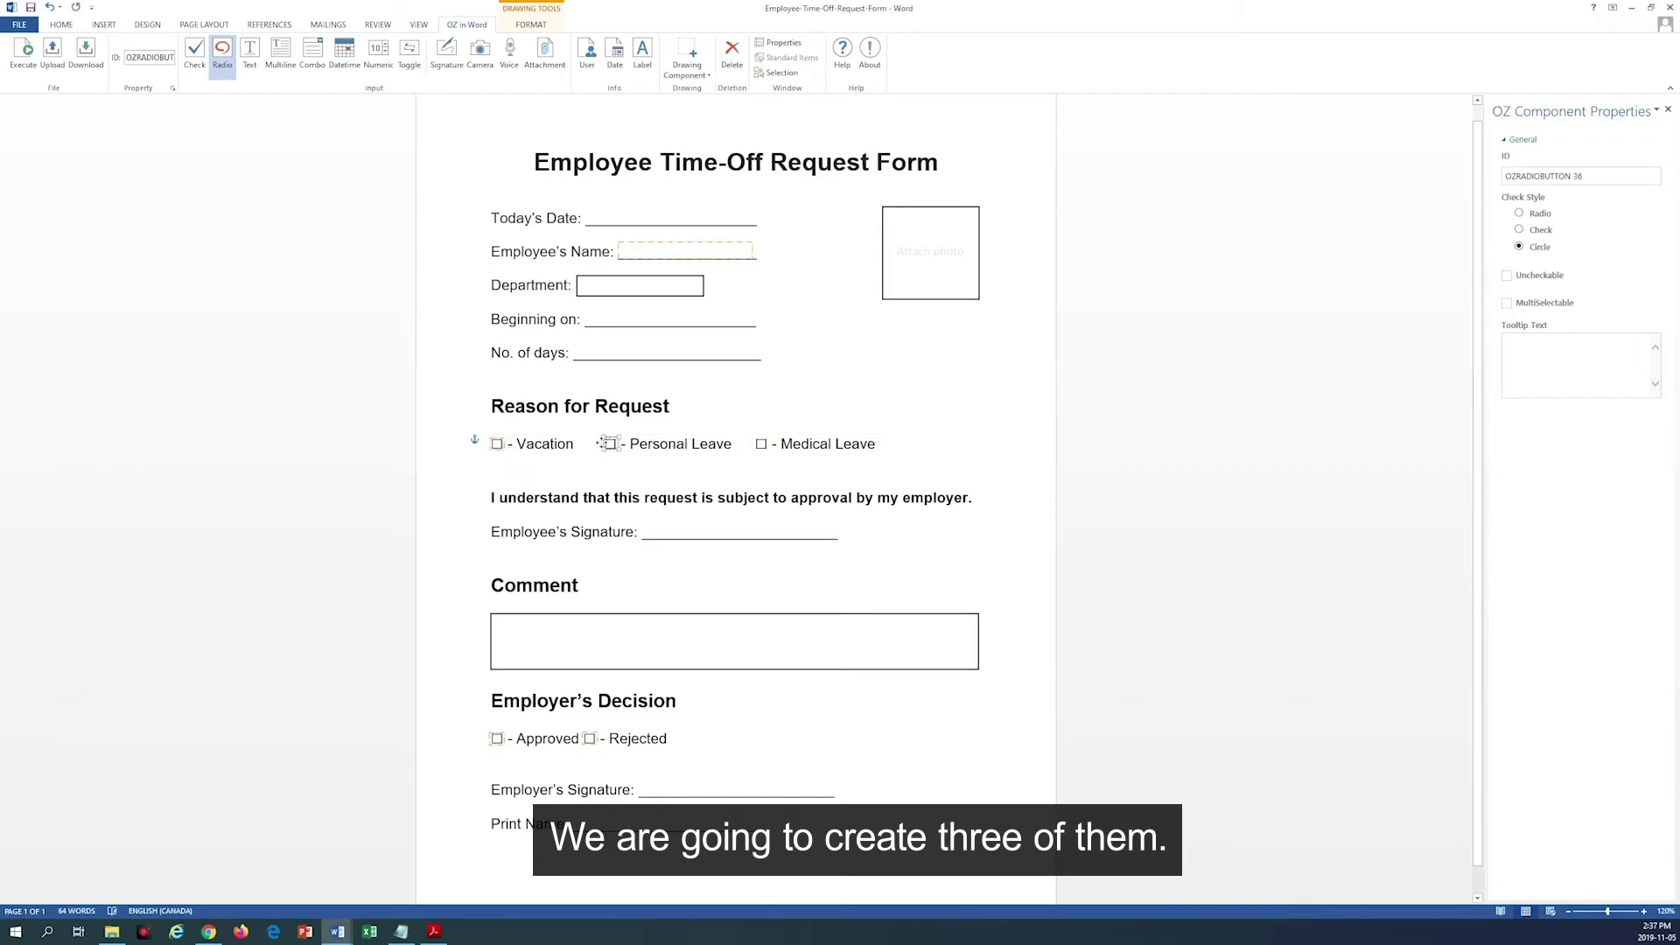
pyautogui.click(760, 443)
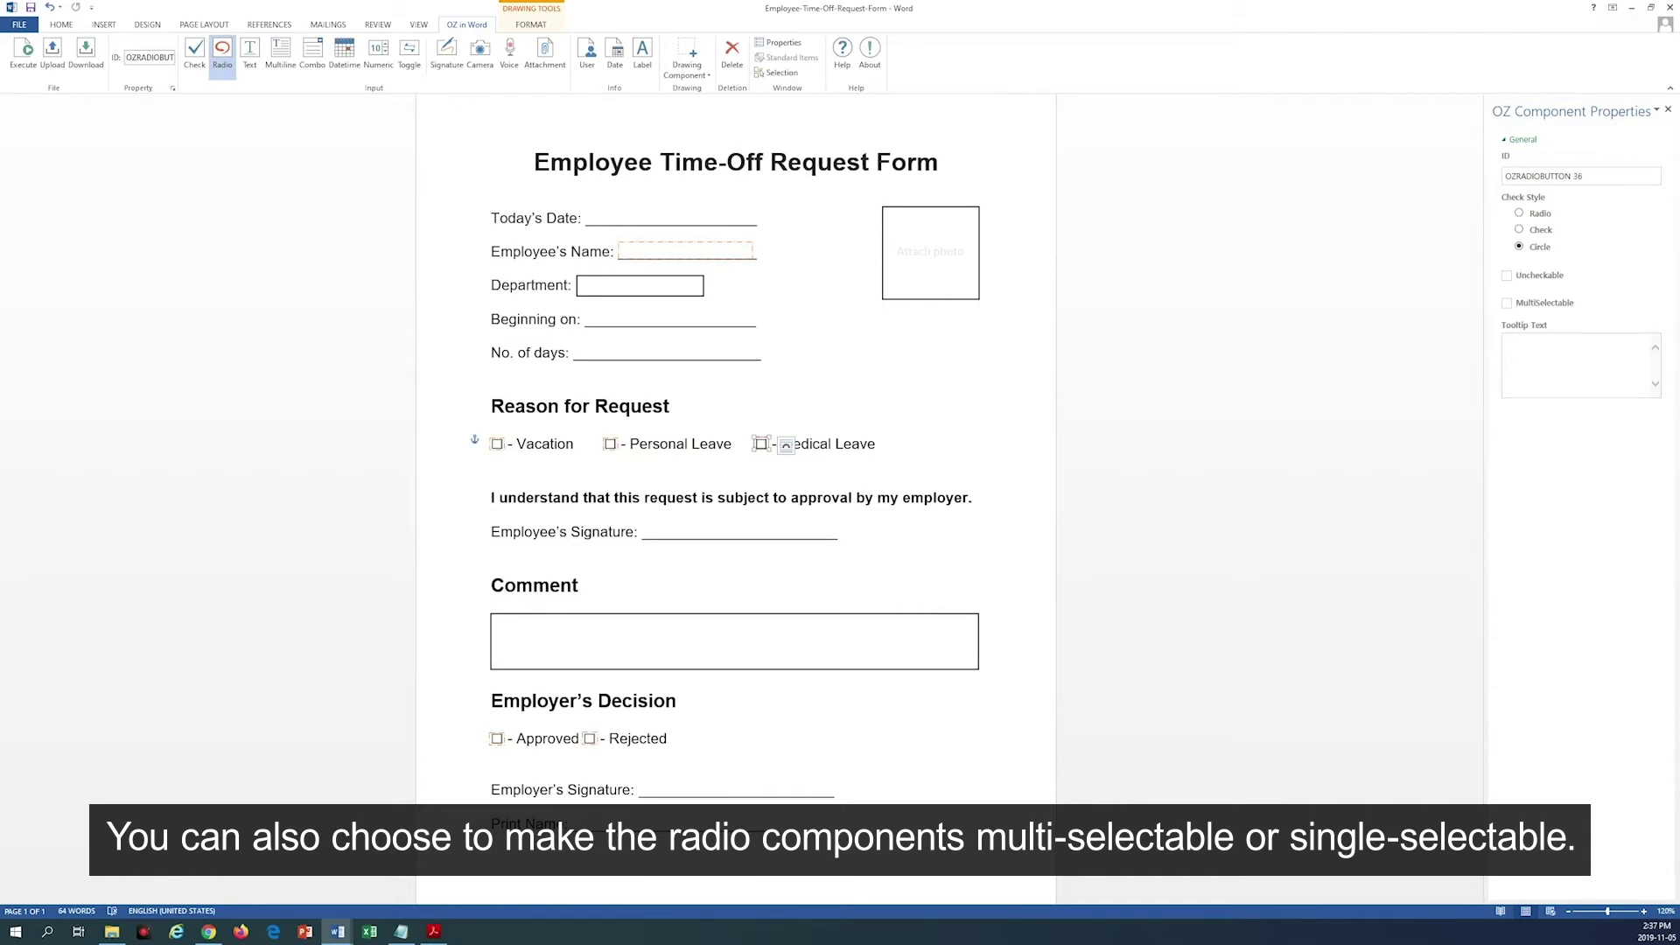
# Step: Give all three radios the shared ID ReasonForRequest with multi-selection switched off
pyautogui.click(781, 75)
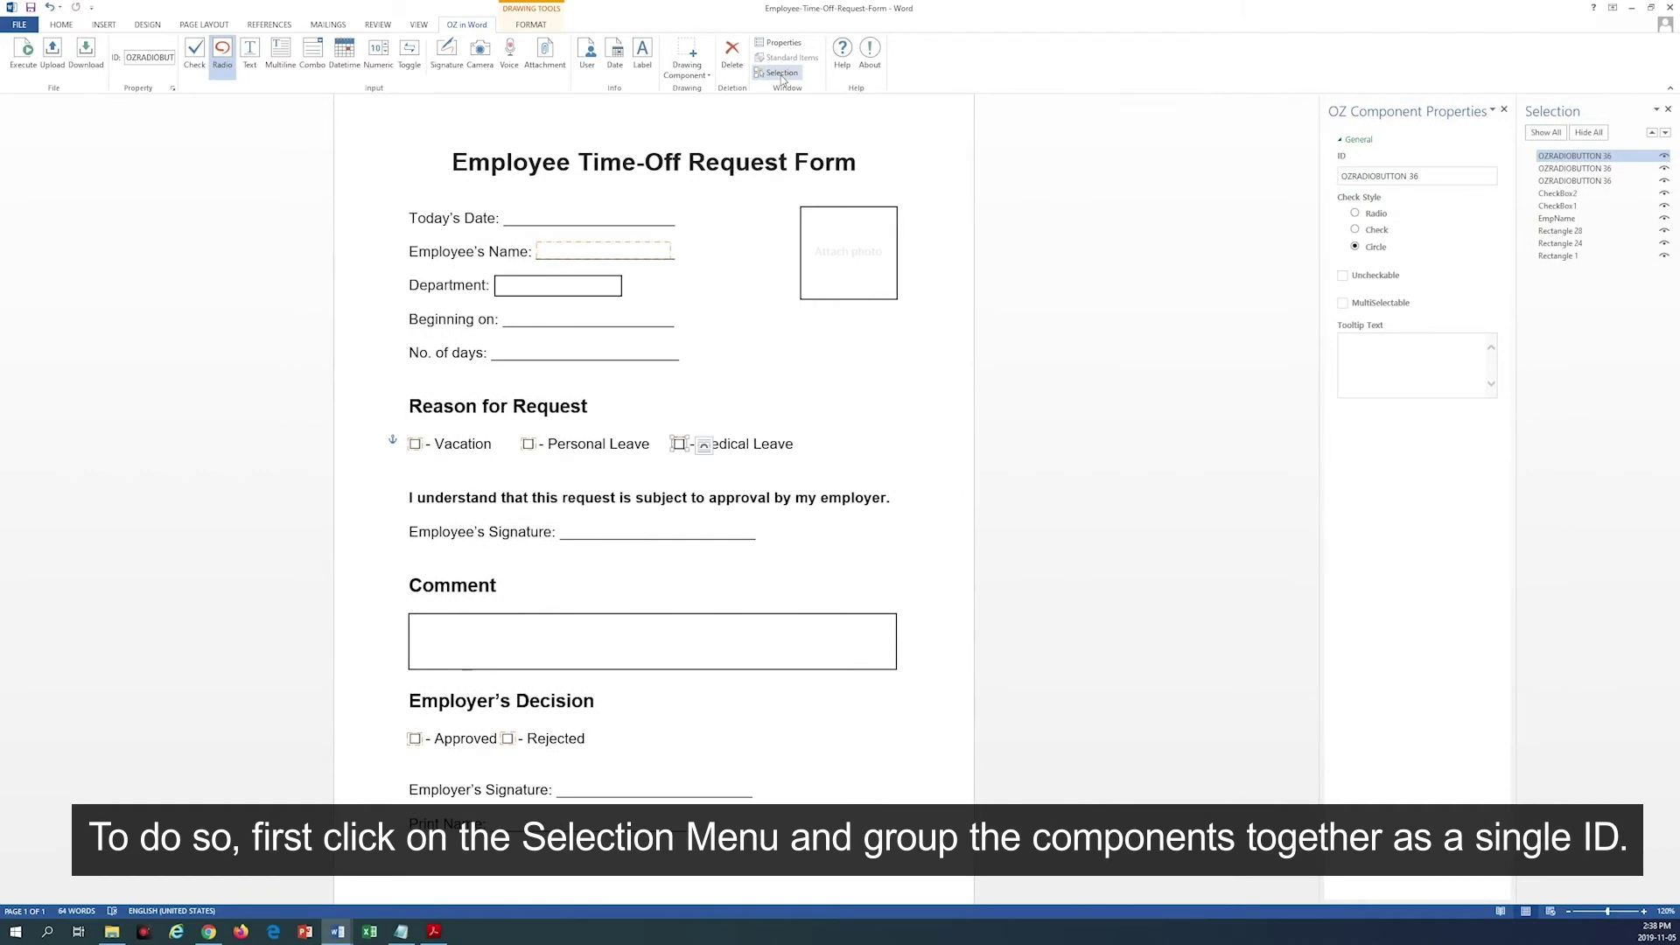
pyautogui.keyDown('ctrl'); pyautogui.click(1551, 169); pyautogui.keyUp('ctrl')
pyautogui.keyDown('ctrl'); pyautogui.click(1558, 181); pyautogui.keyUp('ctrl')
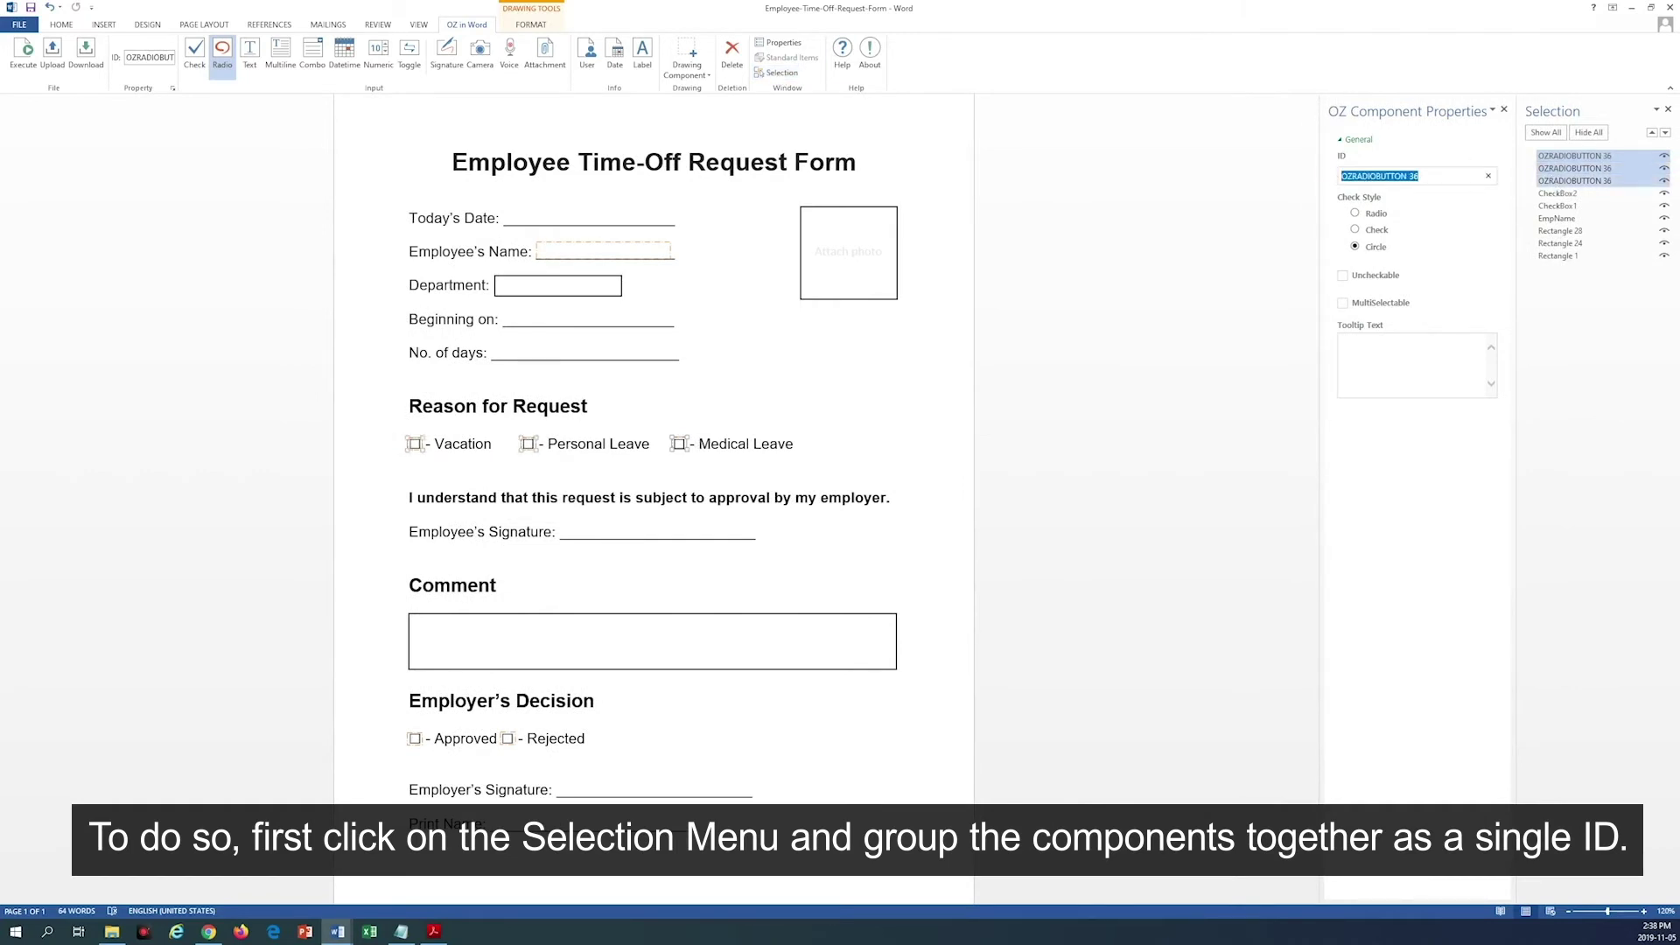
pyautogui.write('ReasonForRequest')
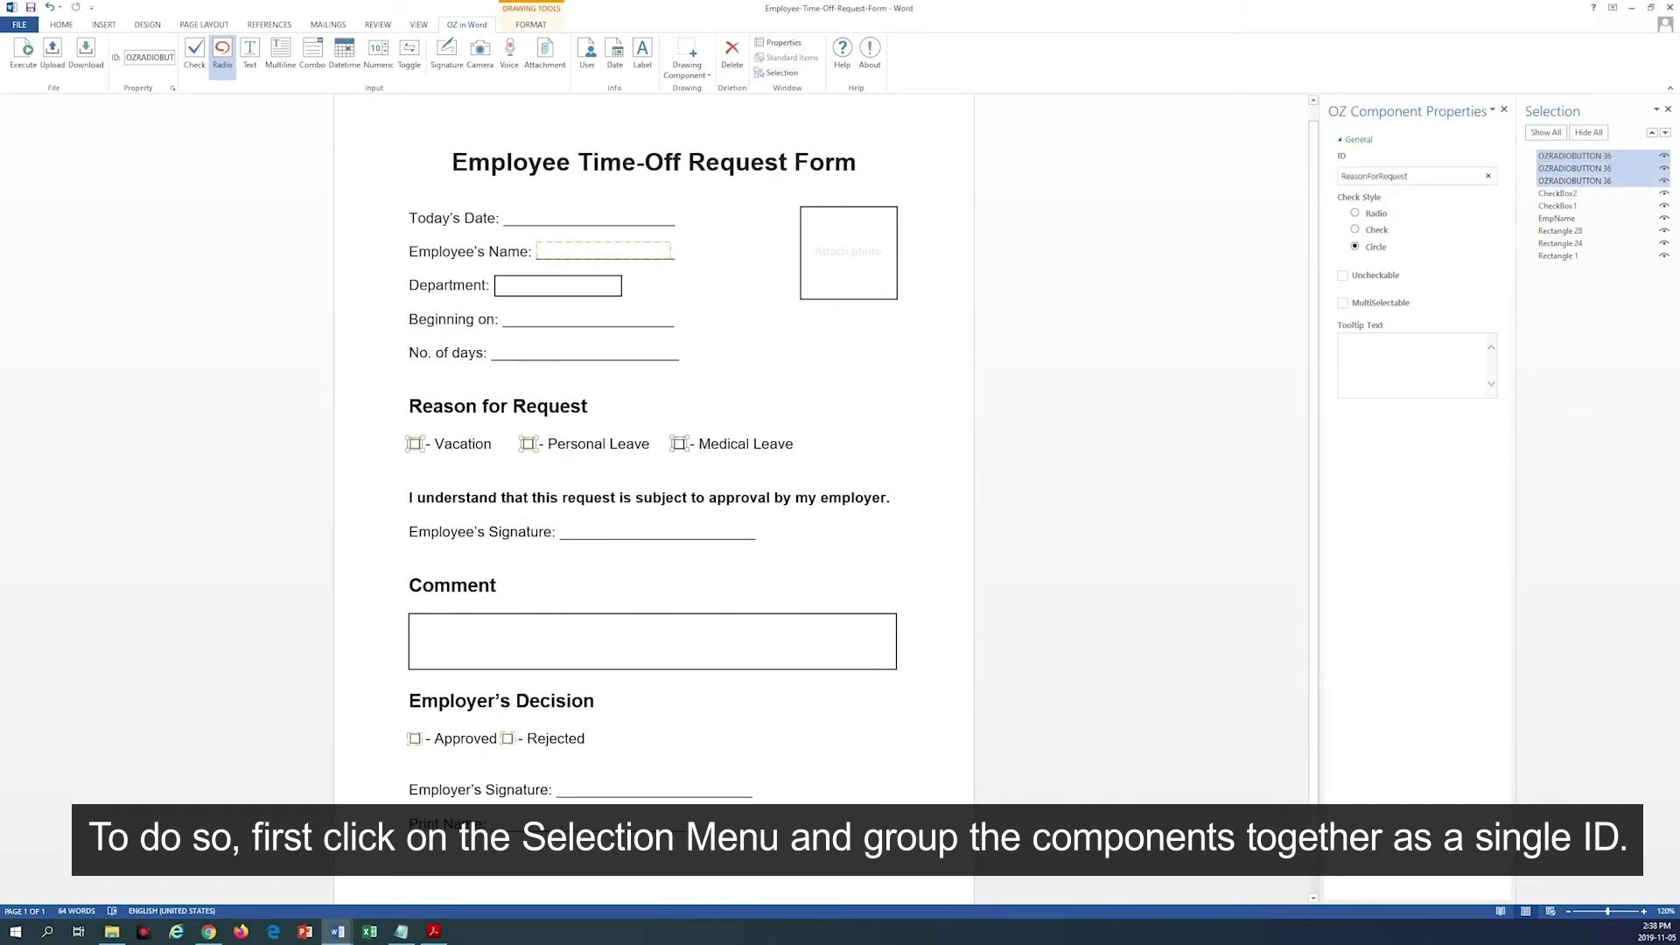
pyautogui.press('Return')
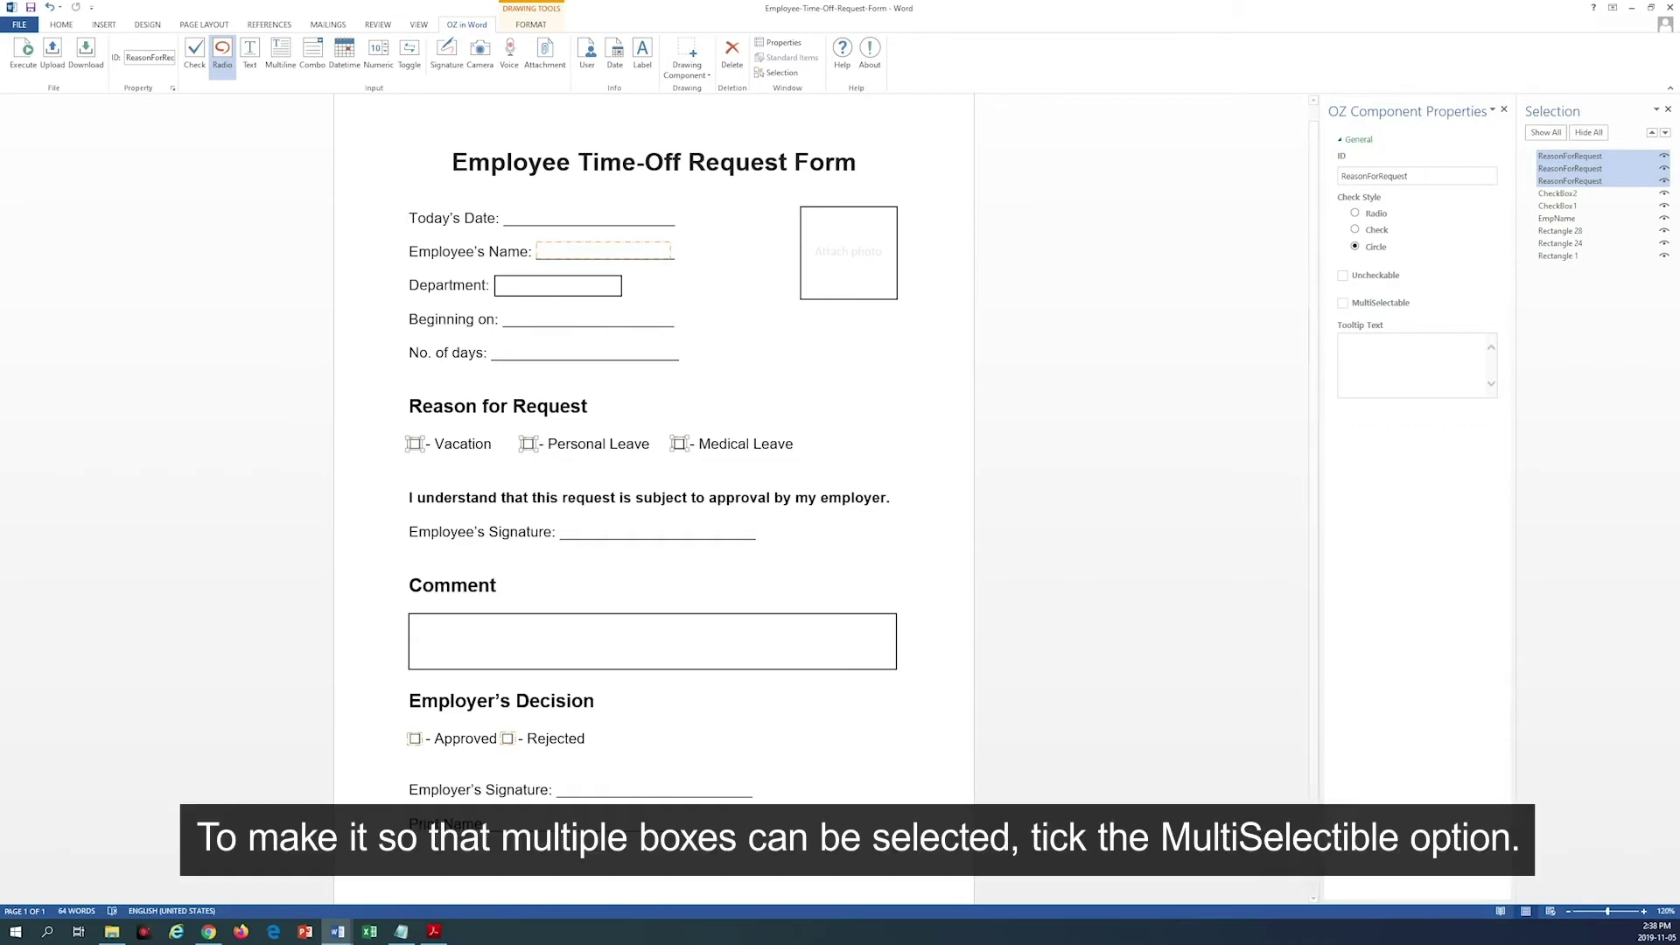
pyautogui.click(1404, 305)
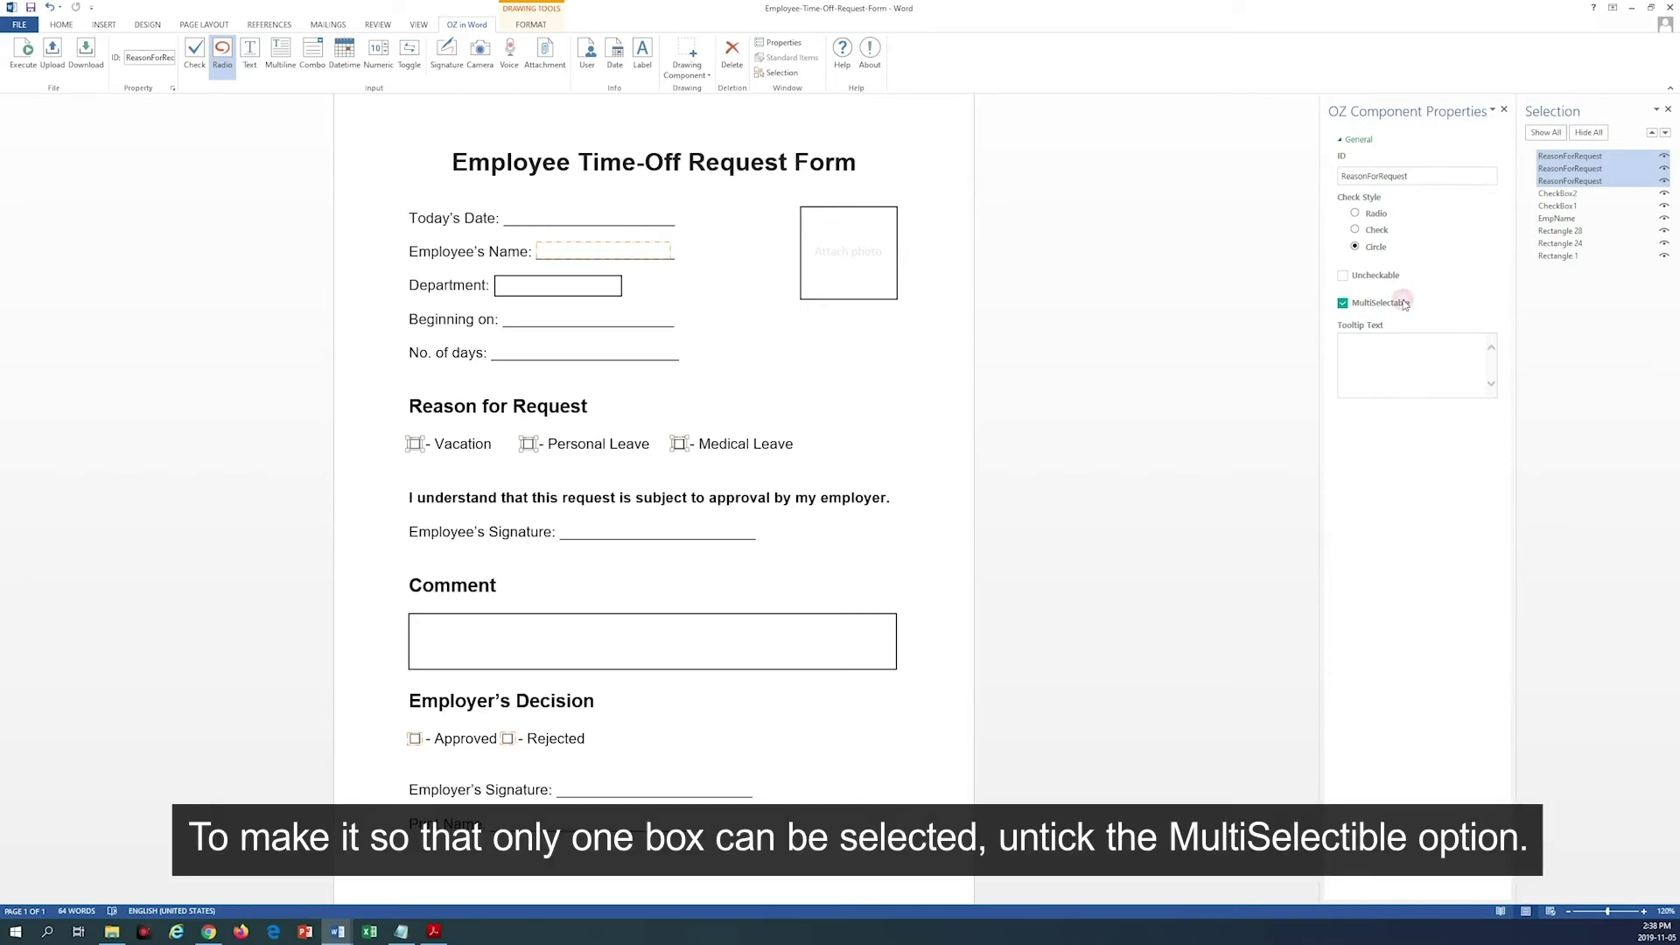
pyautogui.click(1404, 305)
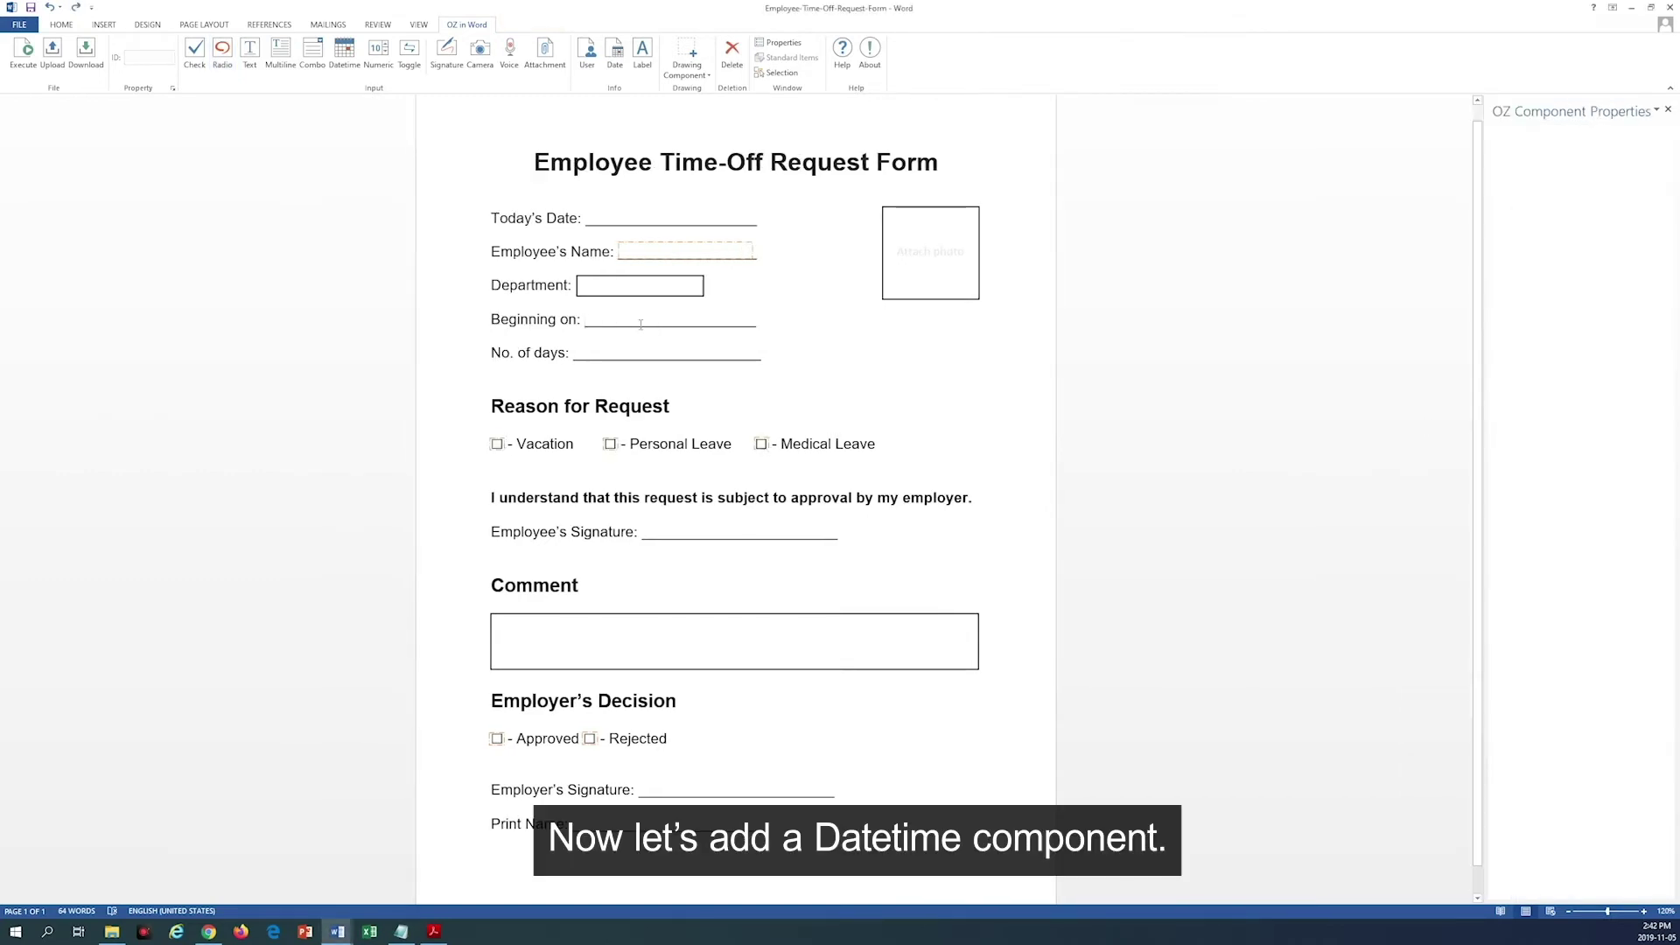
# Step: Insert a widened date component on Beginning on with ID DateTime
pyautogui.click(342, 60)
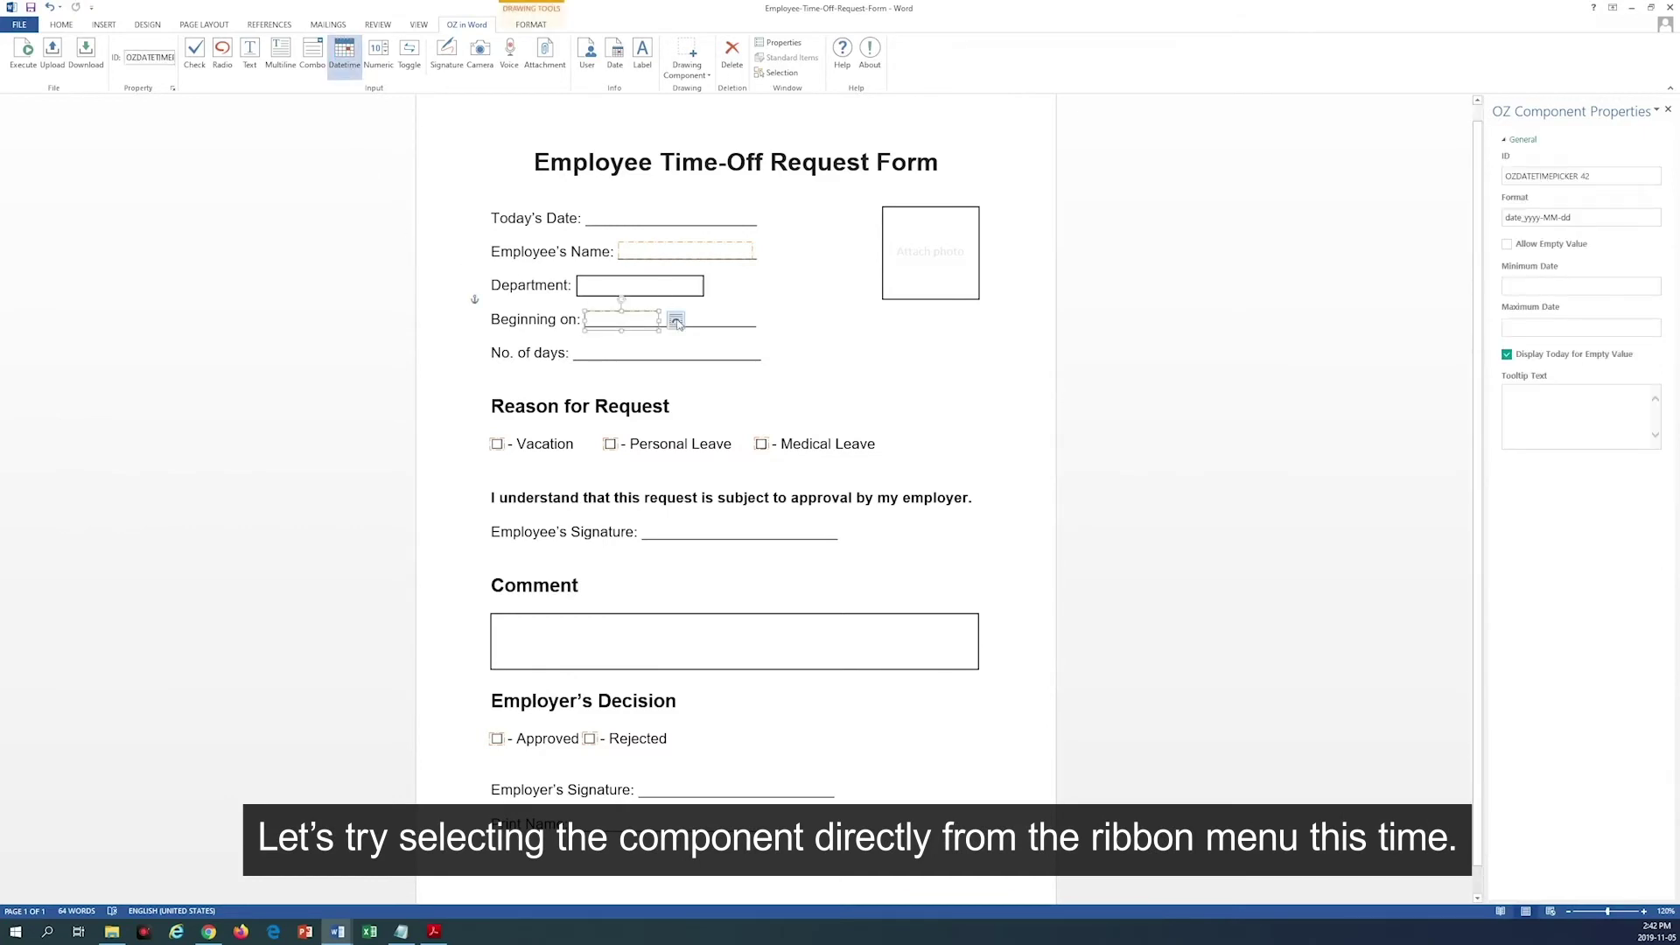
pyautogui.moveTo(659, 323); pyautogui.dragTo(755, 321)
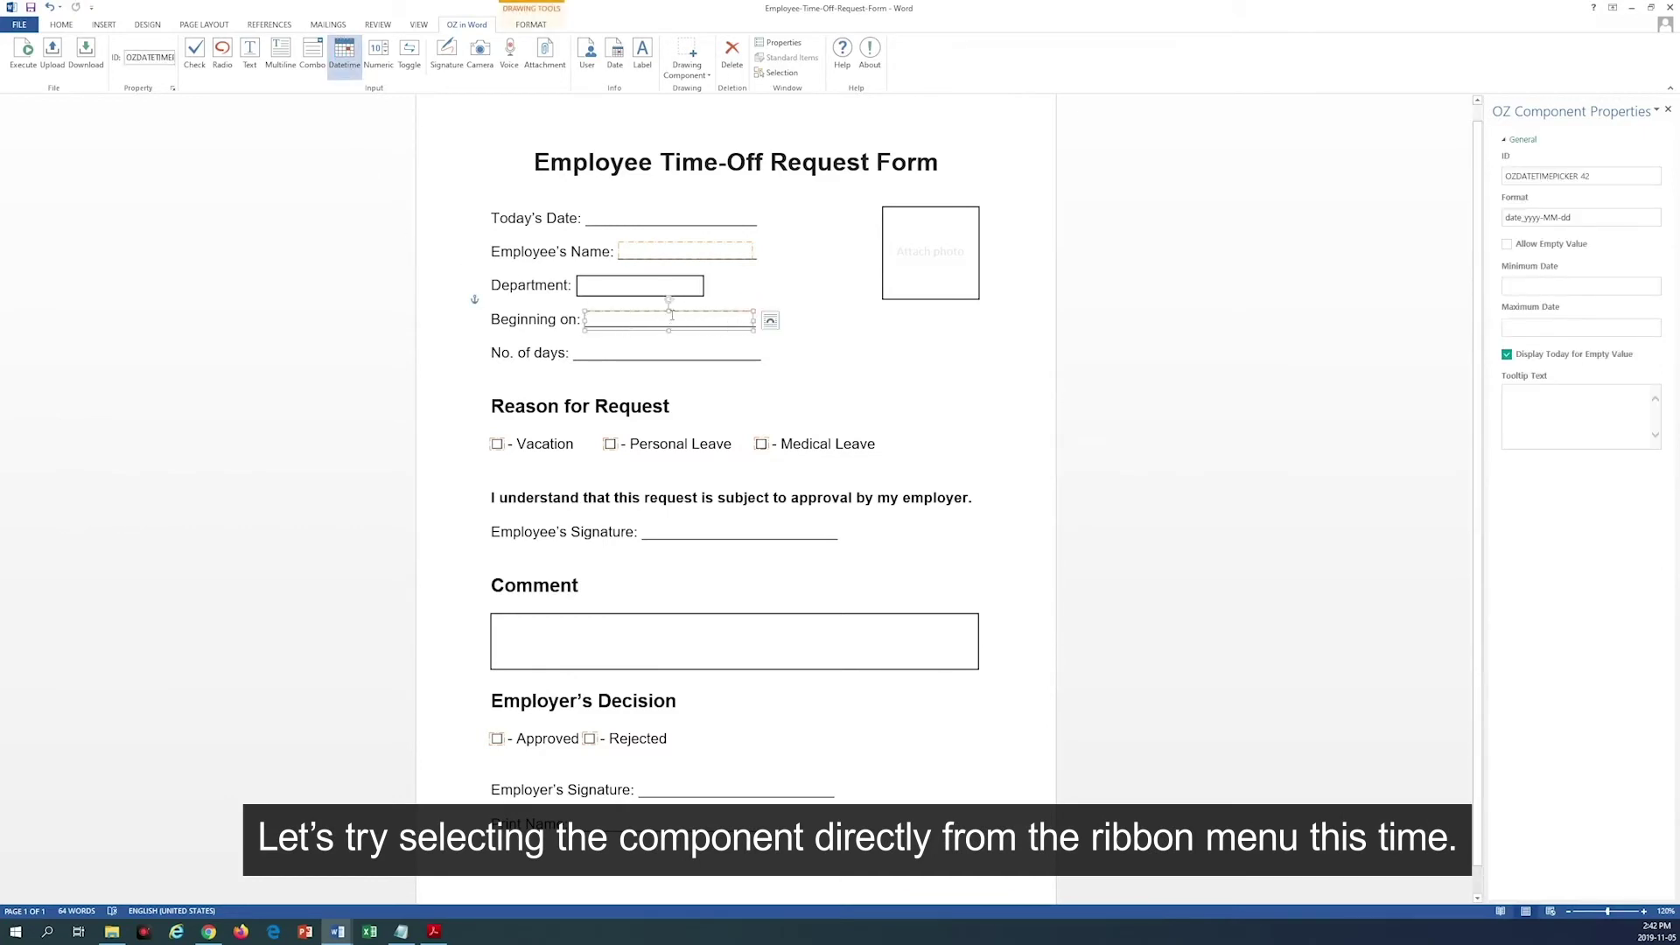
pyautogui.click(1521, 177)
pyautogui.write('DateTime')
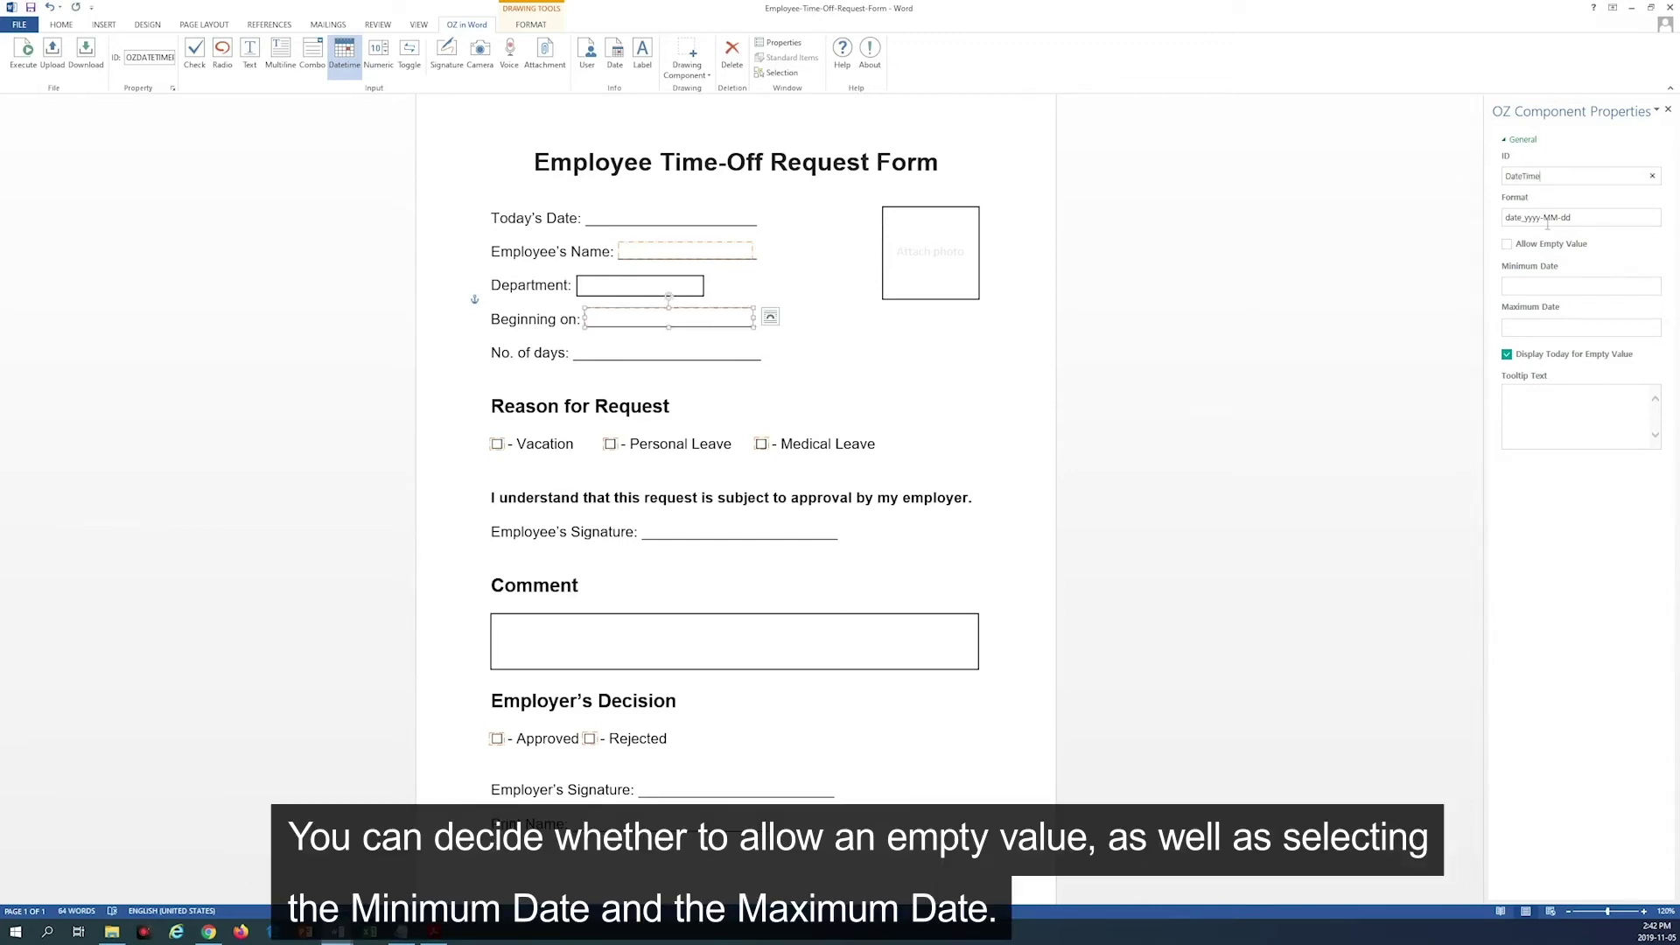
# Step: Set the date's minimum to 2019-11-06 and pick a maximum date
pyautogui.click(1566, 287)
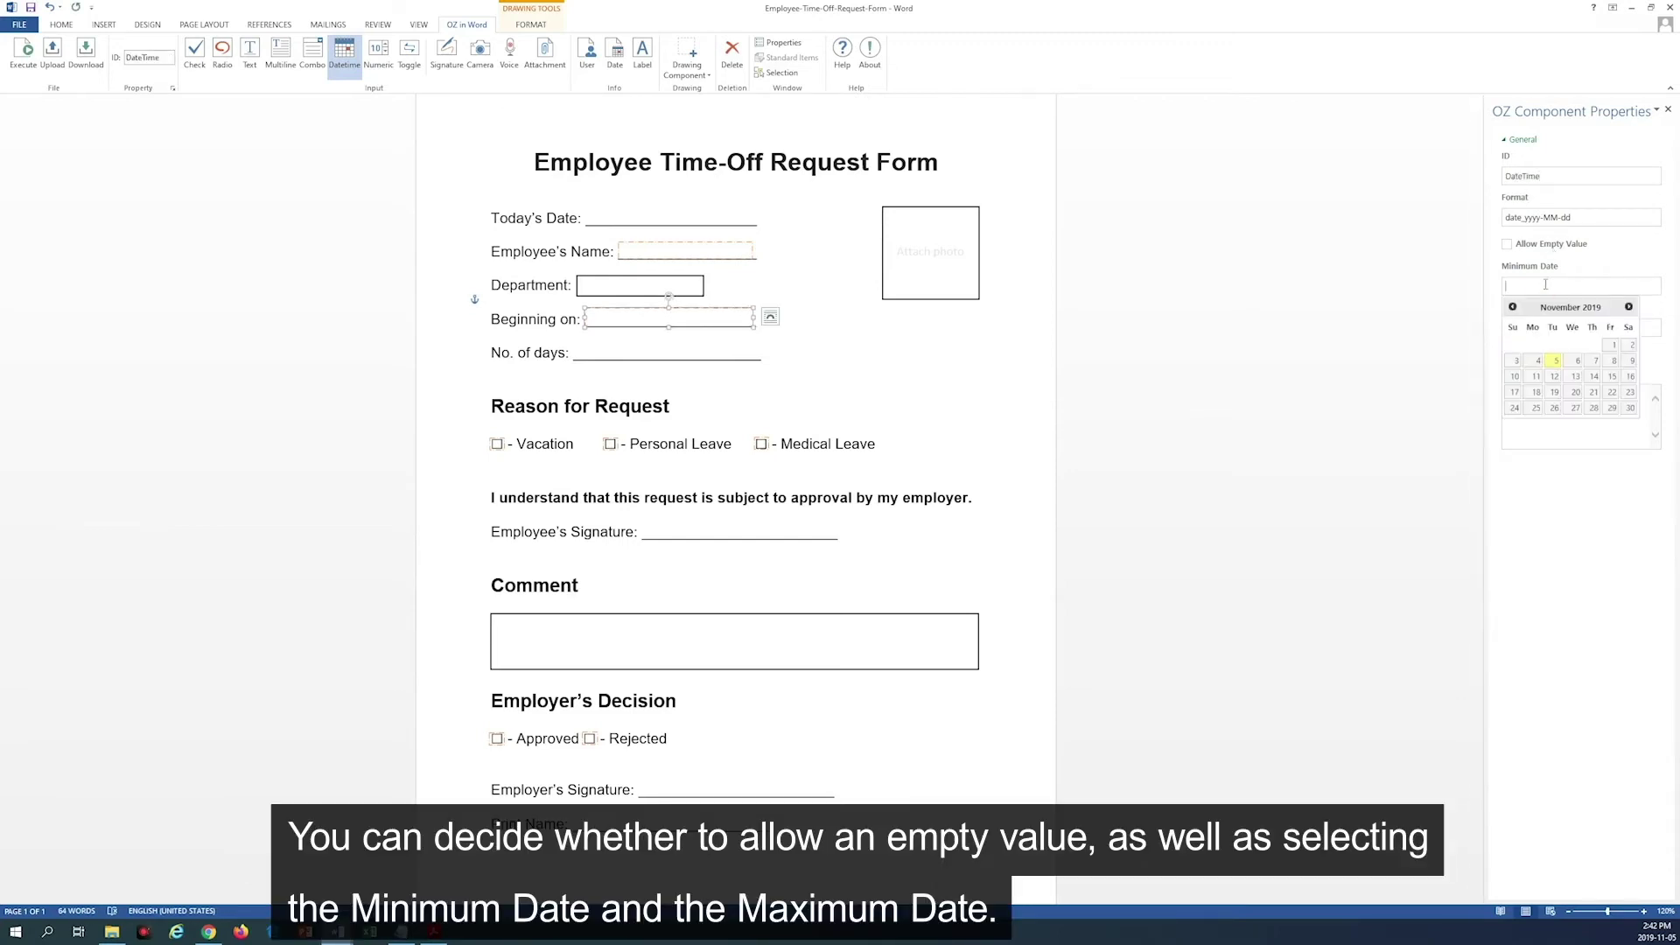
pyautogui.click(1574, 365)
pyautogui.click(1562, 327)
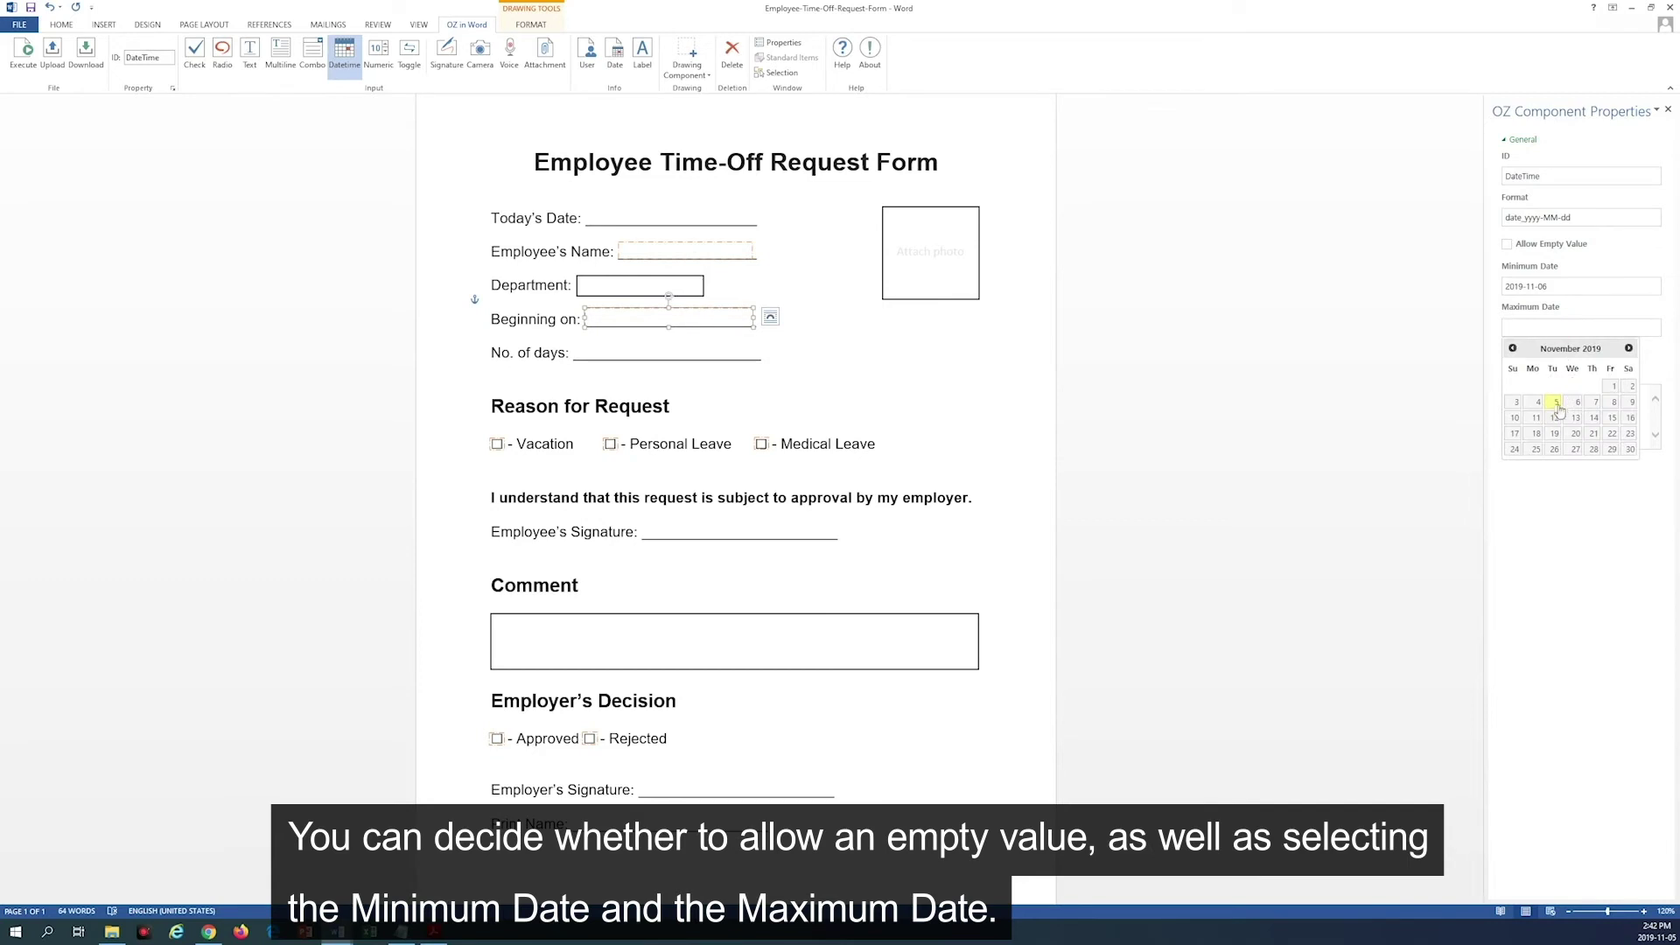
pyautogui.click(1556, 411)
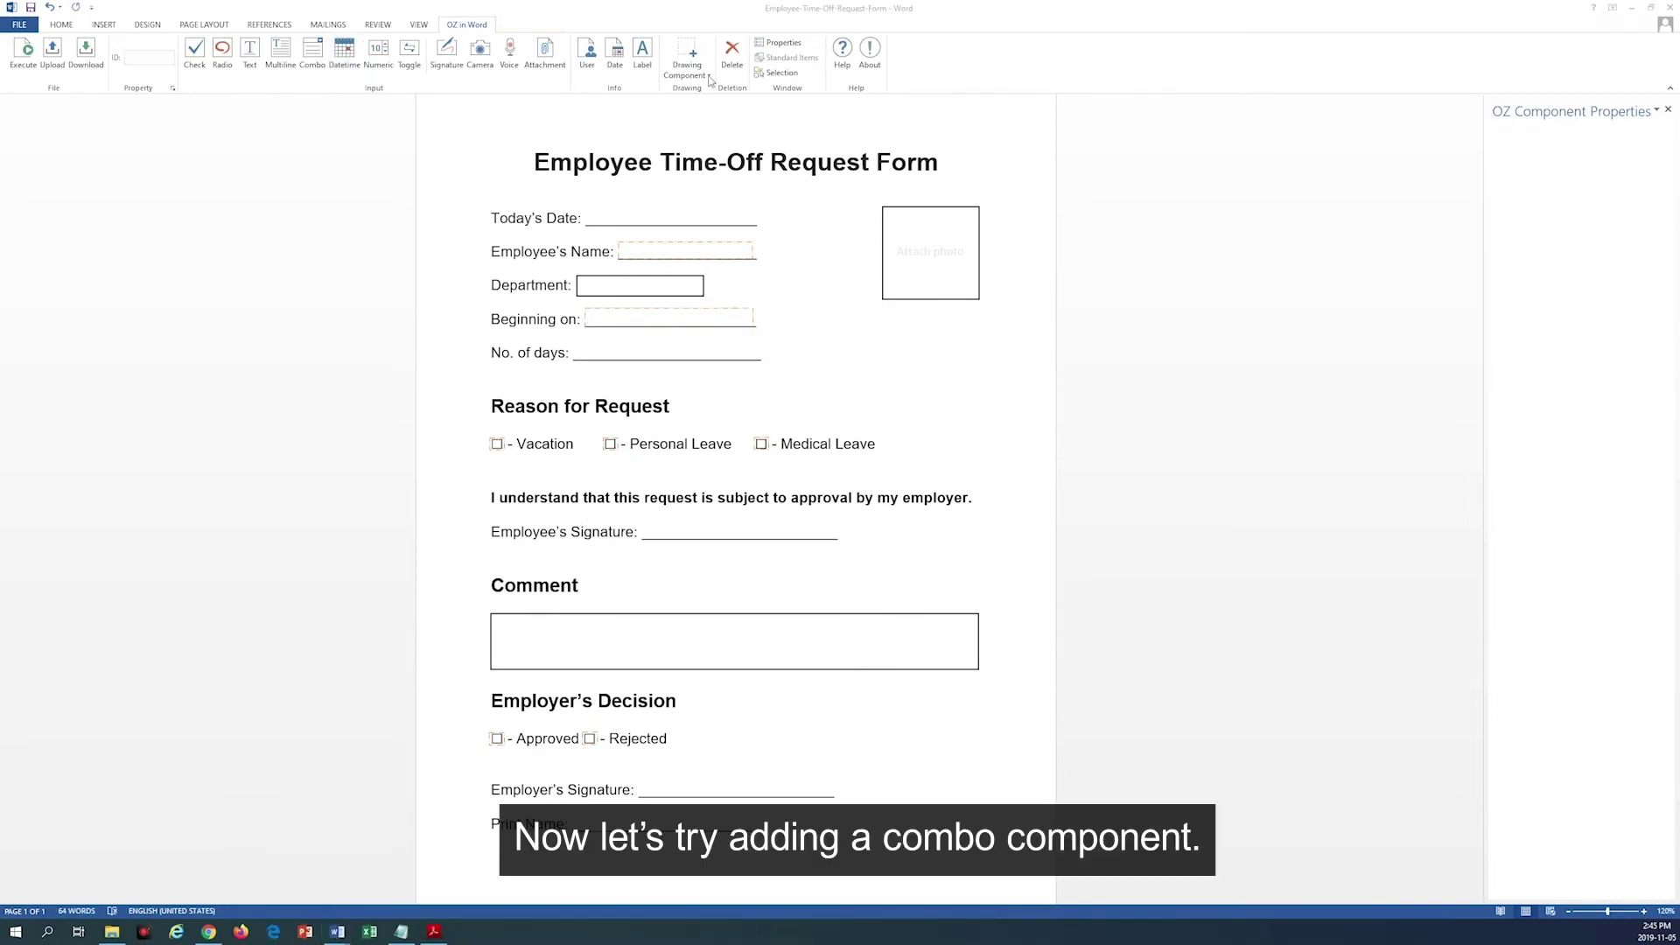
# Step: Draw a Department combo listing Marketing and a toggle on the Beginning on line
pyautogui.click(710, 77)
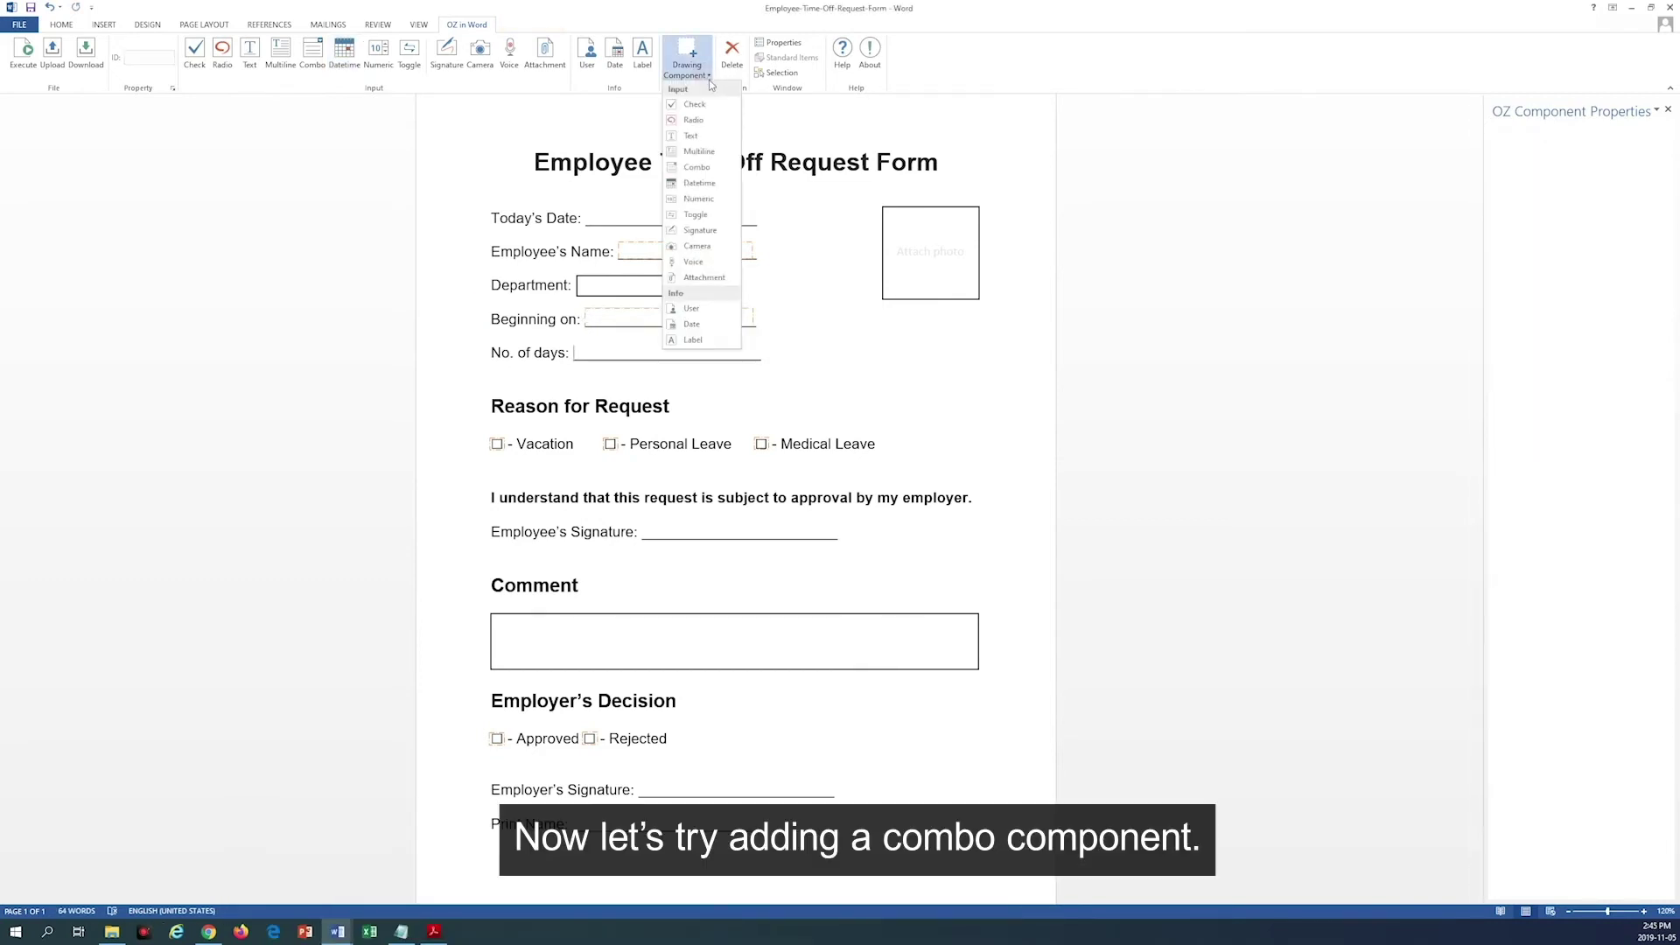
pyautogui.click(691, 170)
pyautogui.moveTo(579, 274); pyautogui.dragTo(704, 296)
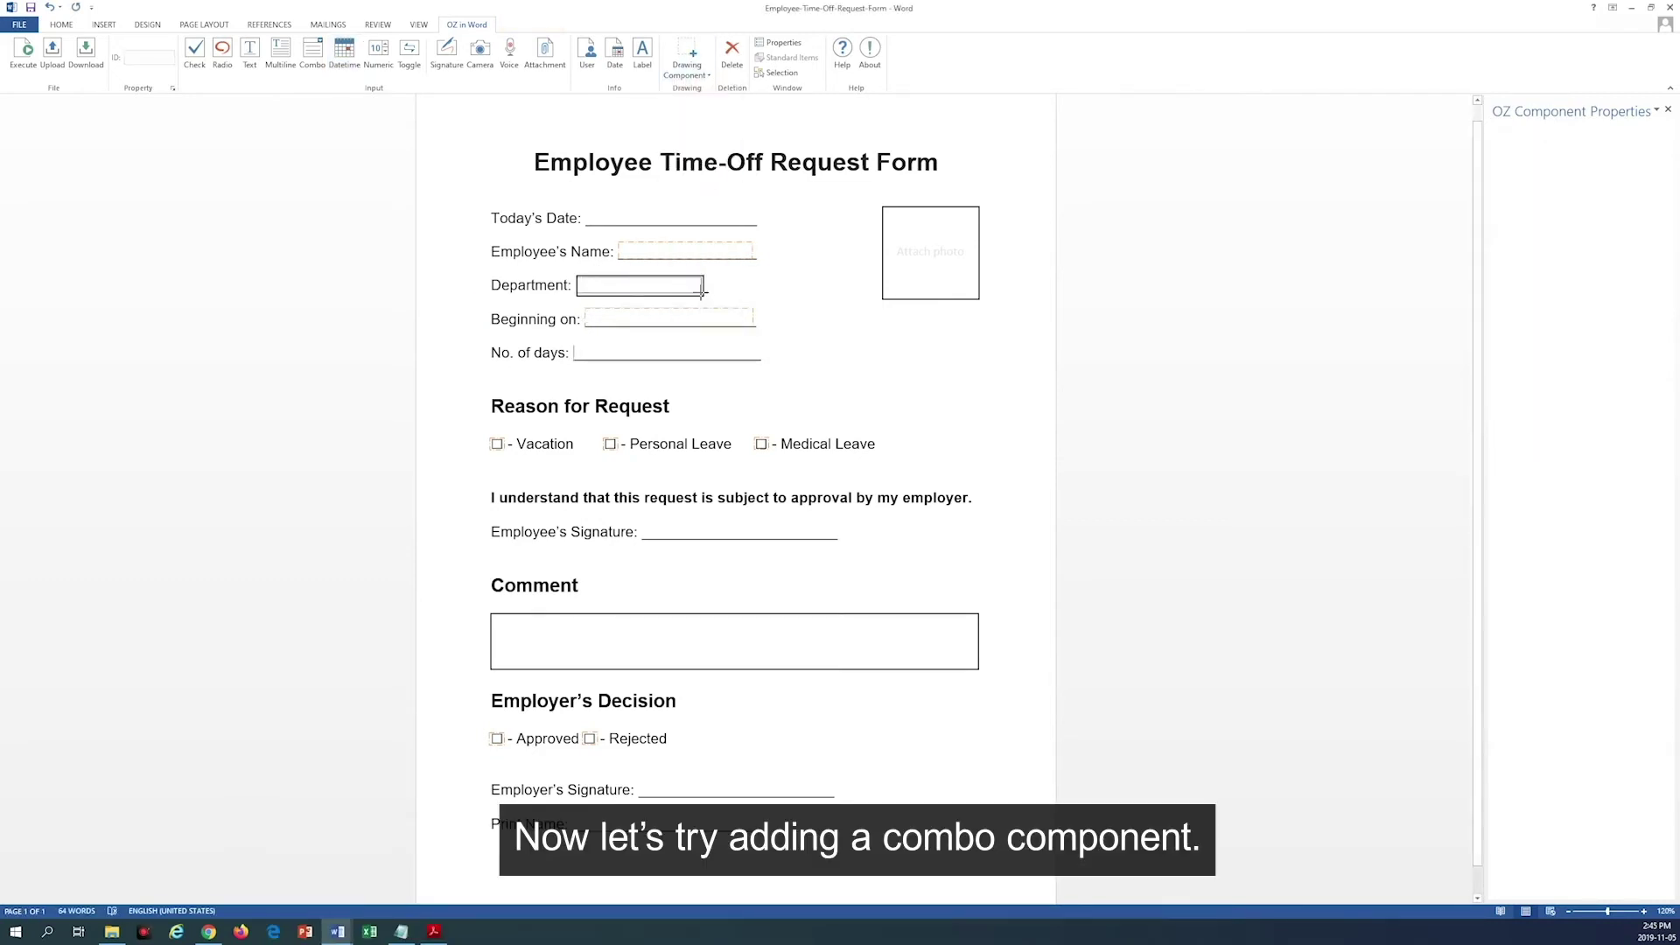
pyautogui.click(1549, 246)
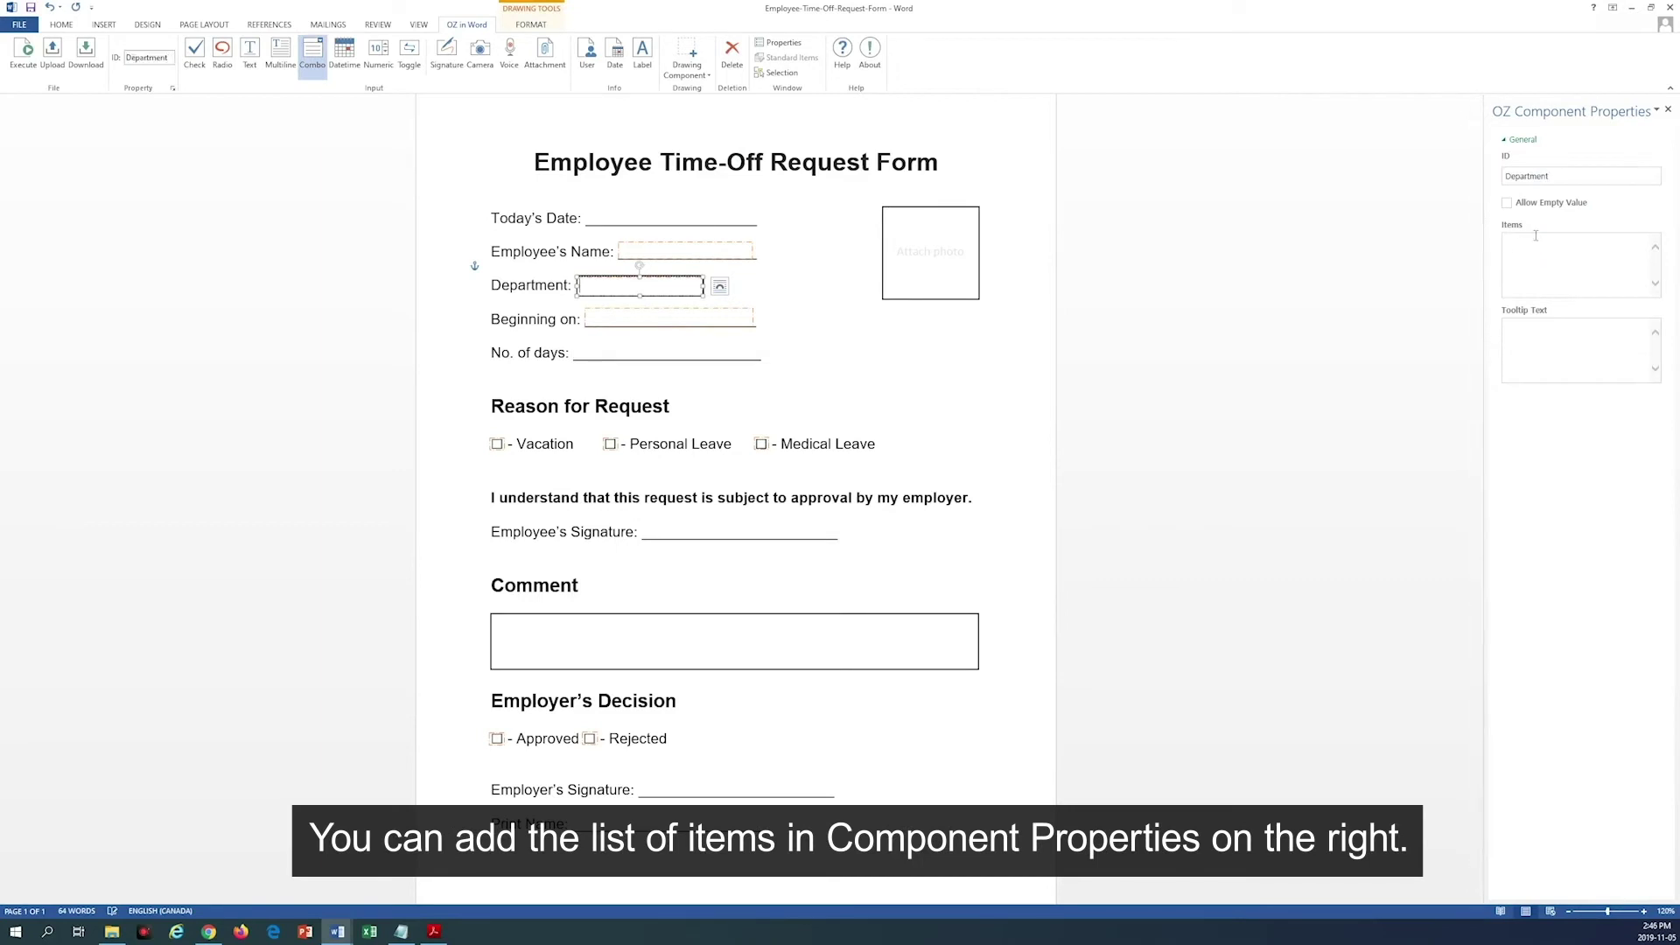
pyautogui.write('Marketing')
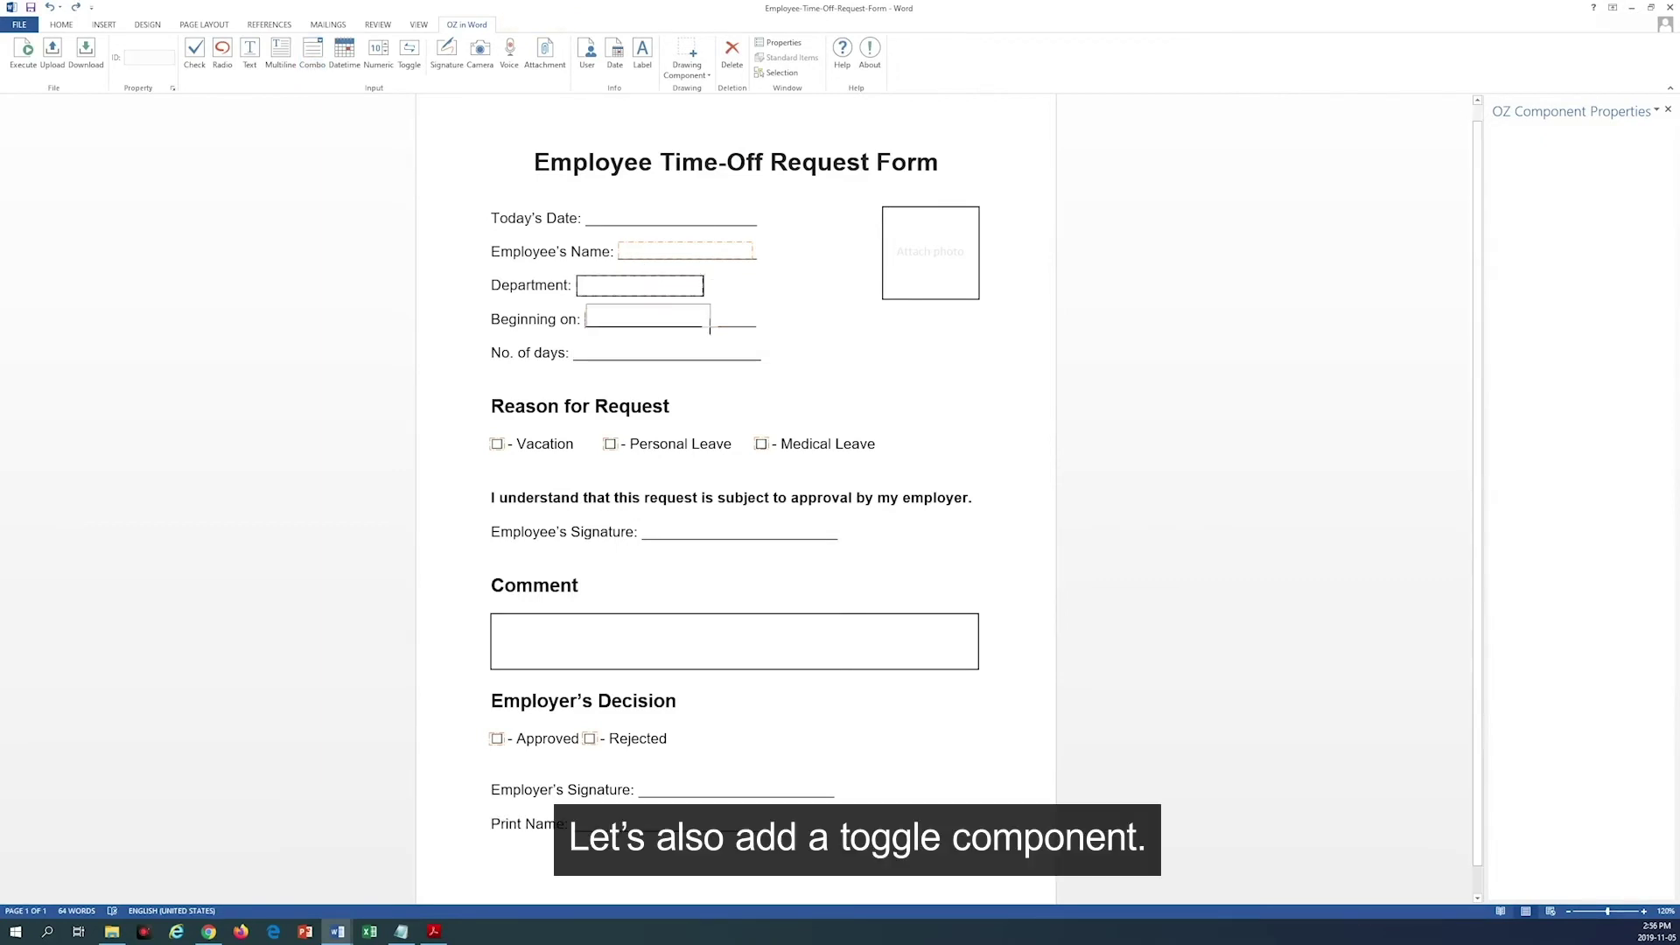
pyautogui.moveTo(586, 304); pyautogui.dragTo(714, 329)
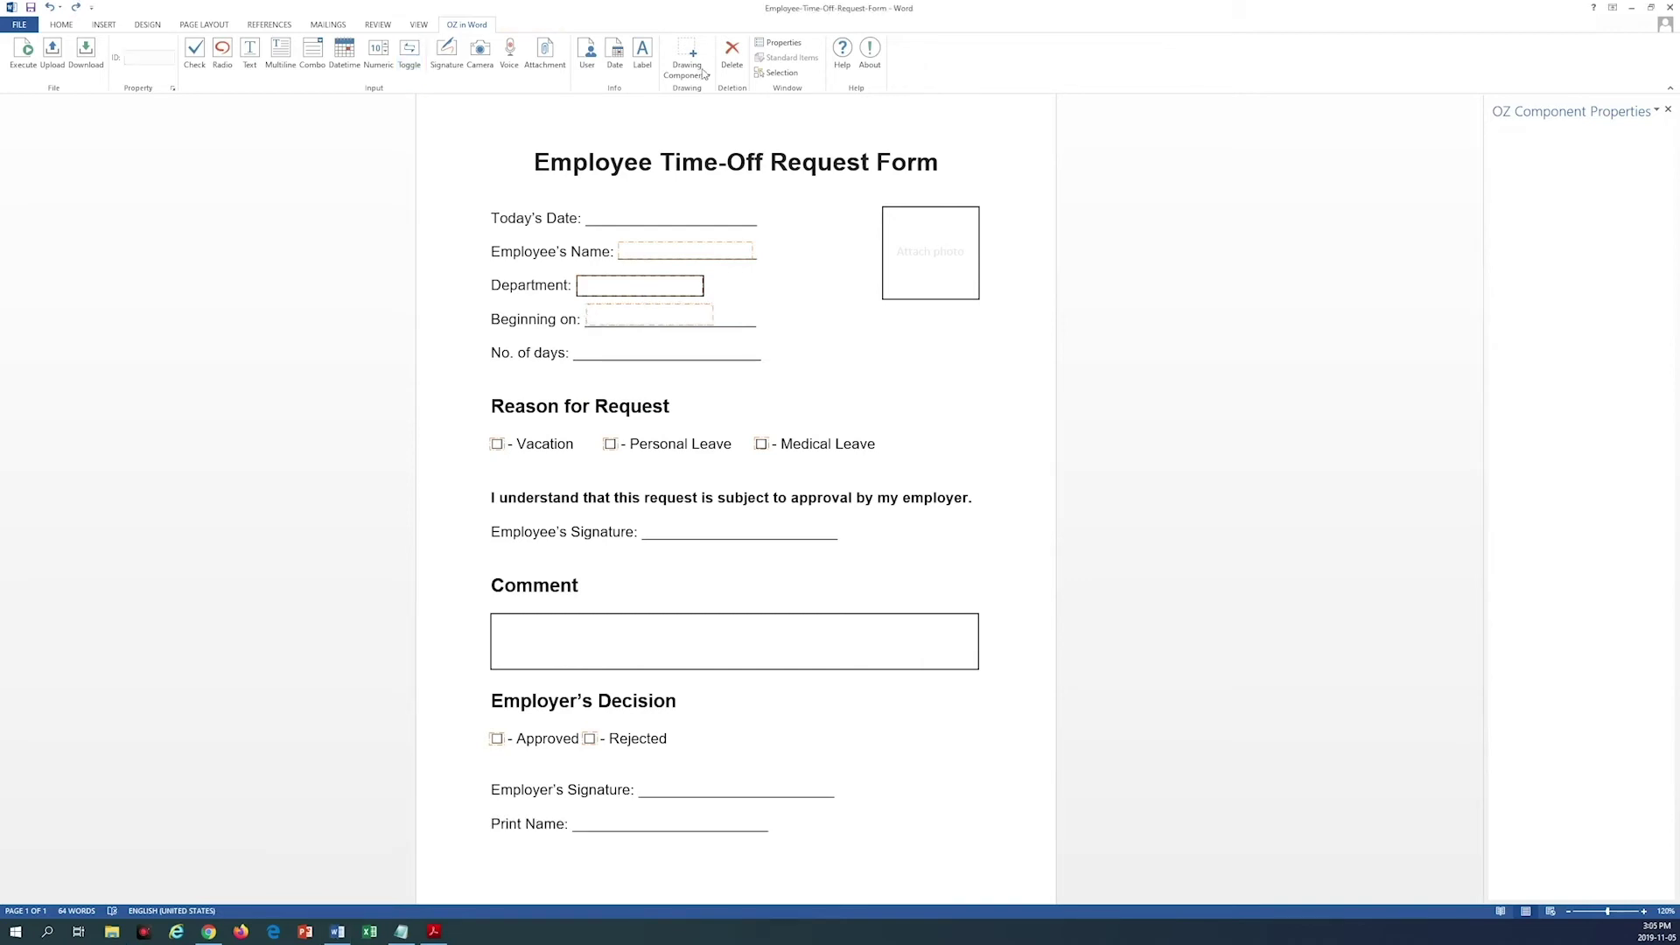
pyautogui.click(706, 74)
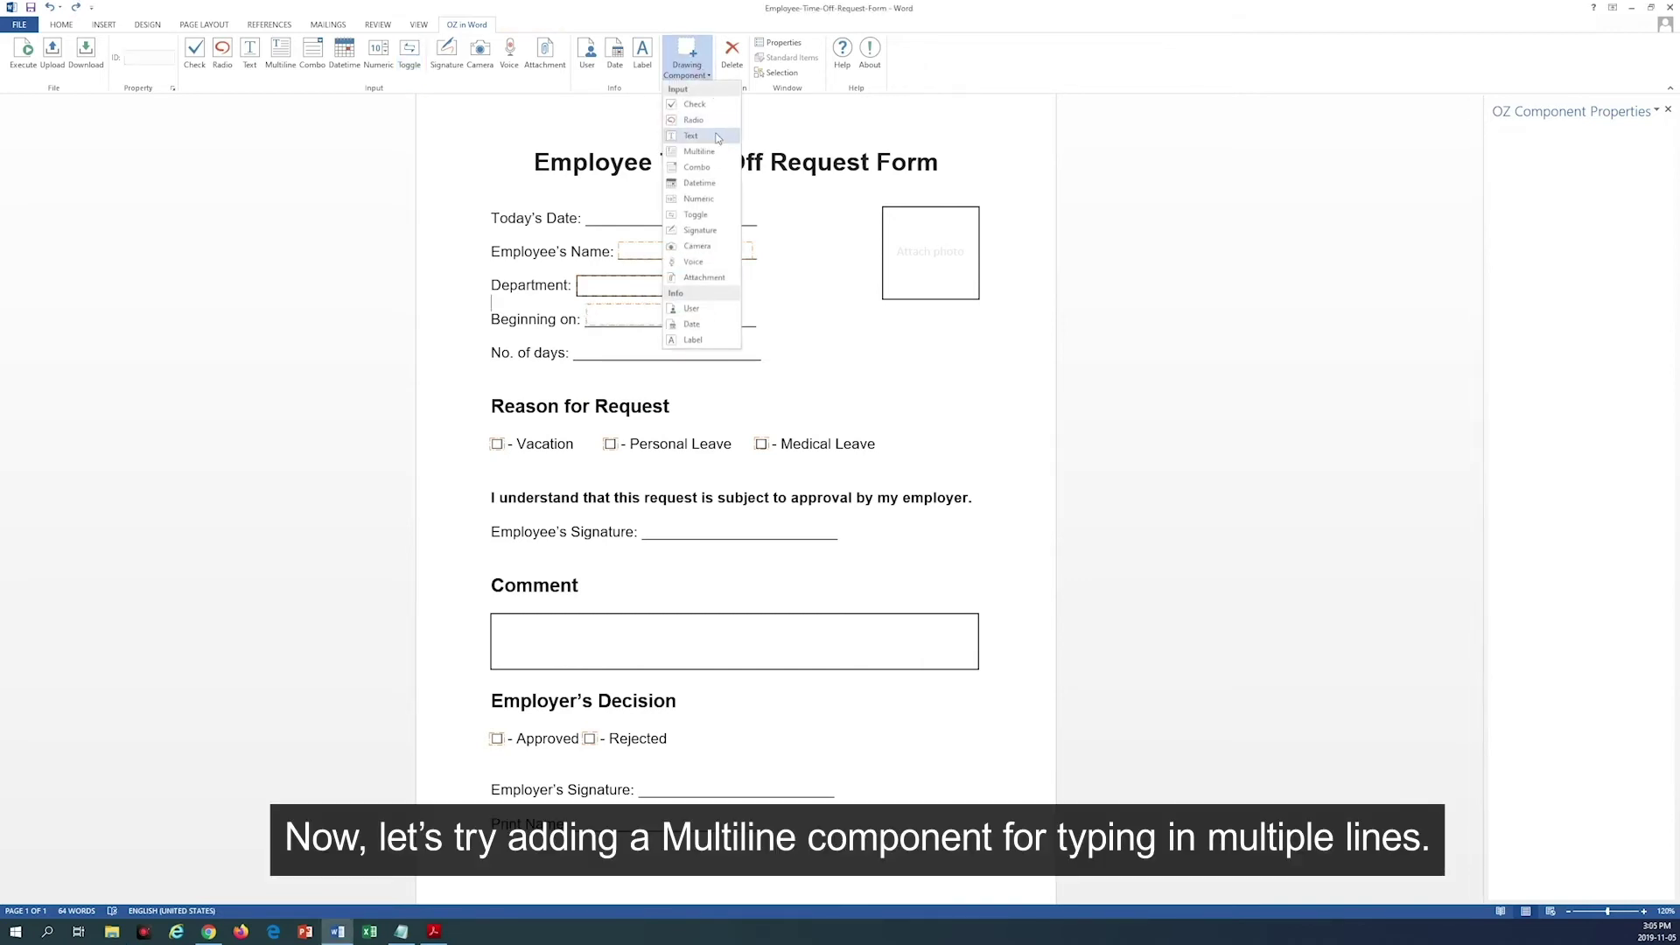
# Step: Draw a multiline Comment field over the Comment box with max length 50
pyautogui.click(717, 136)
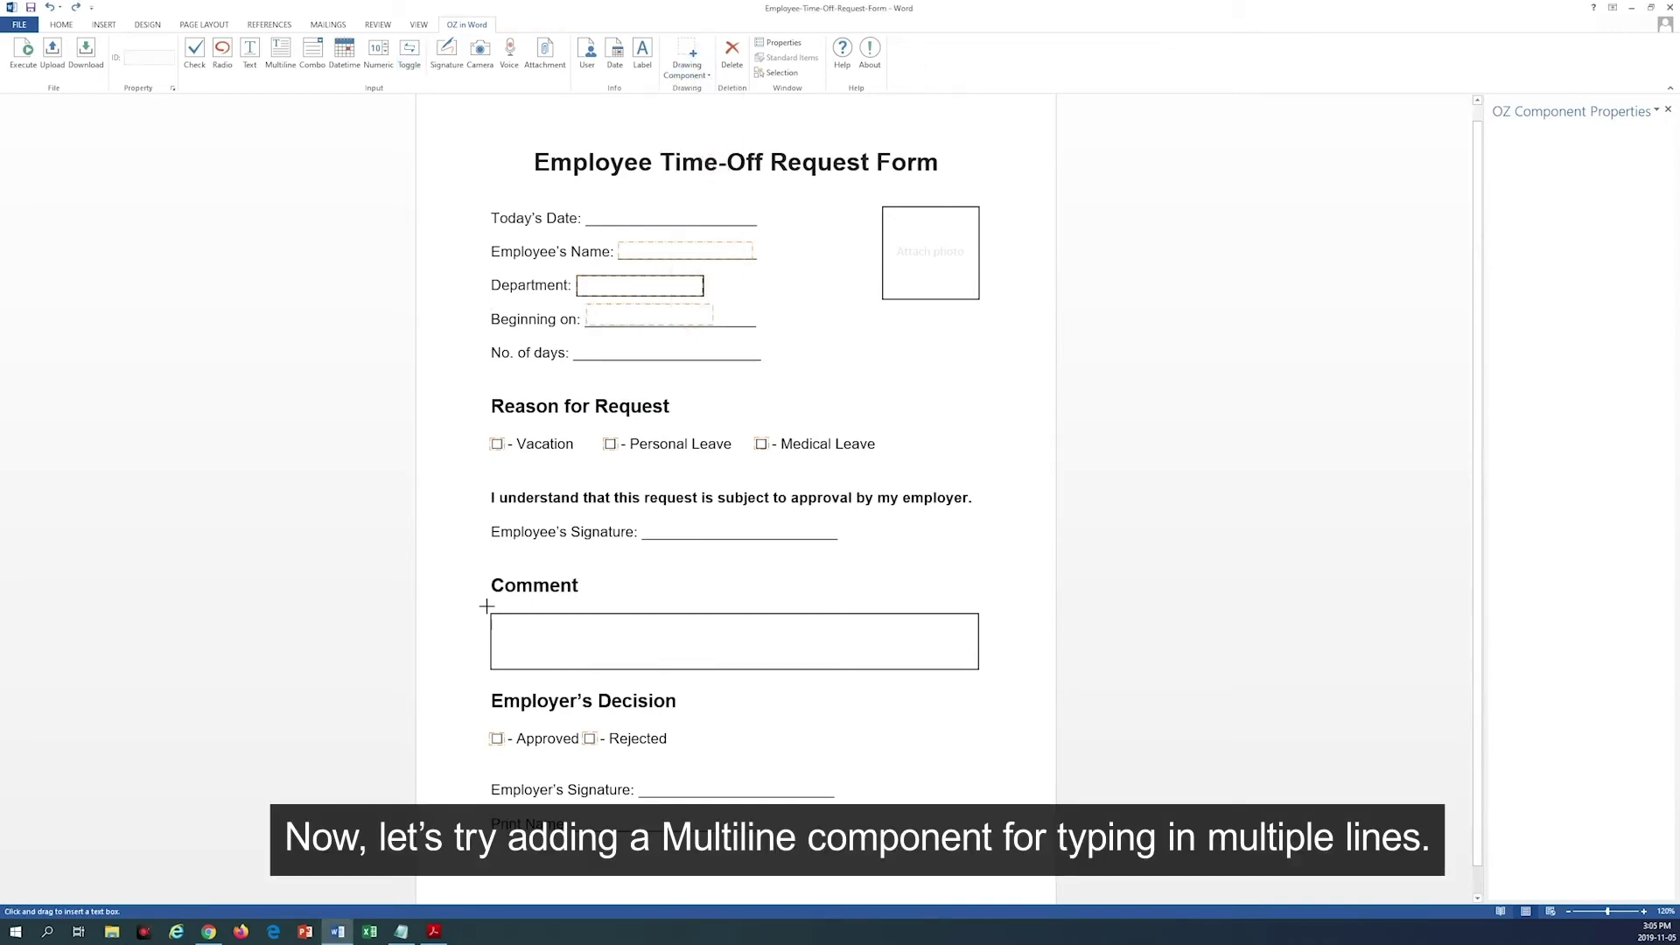
pyautogui.moveTo(492, 613); pyautogui.dragTo(979, 670)
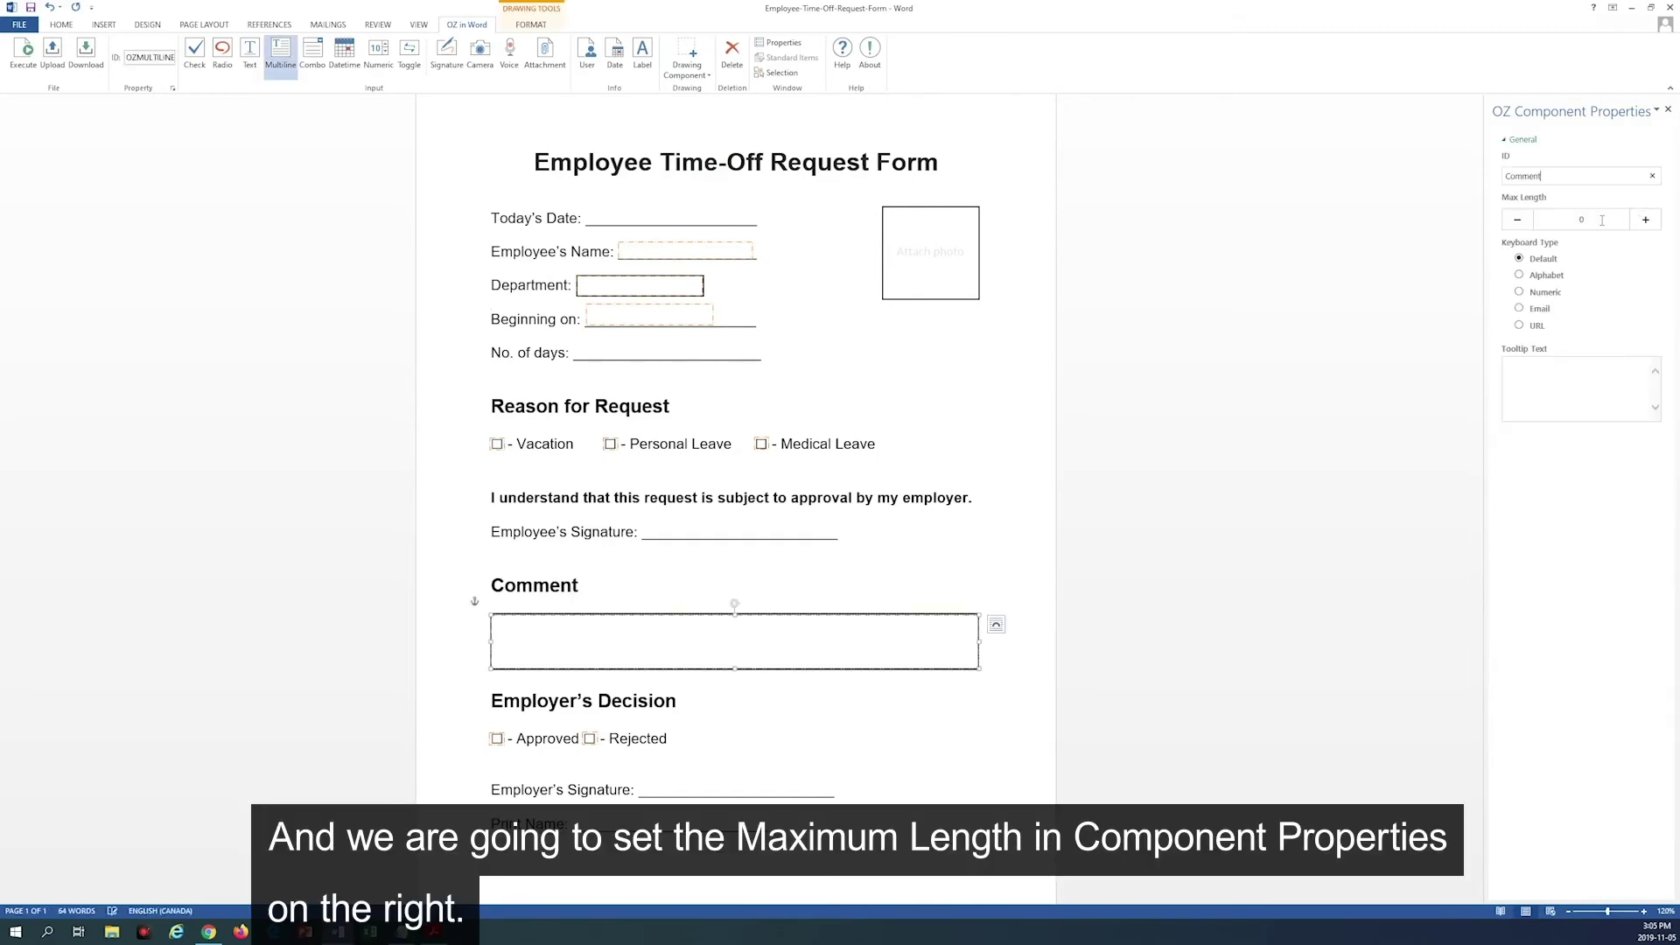
pyautogui.click(1588, 218)
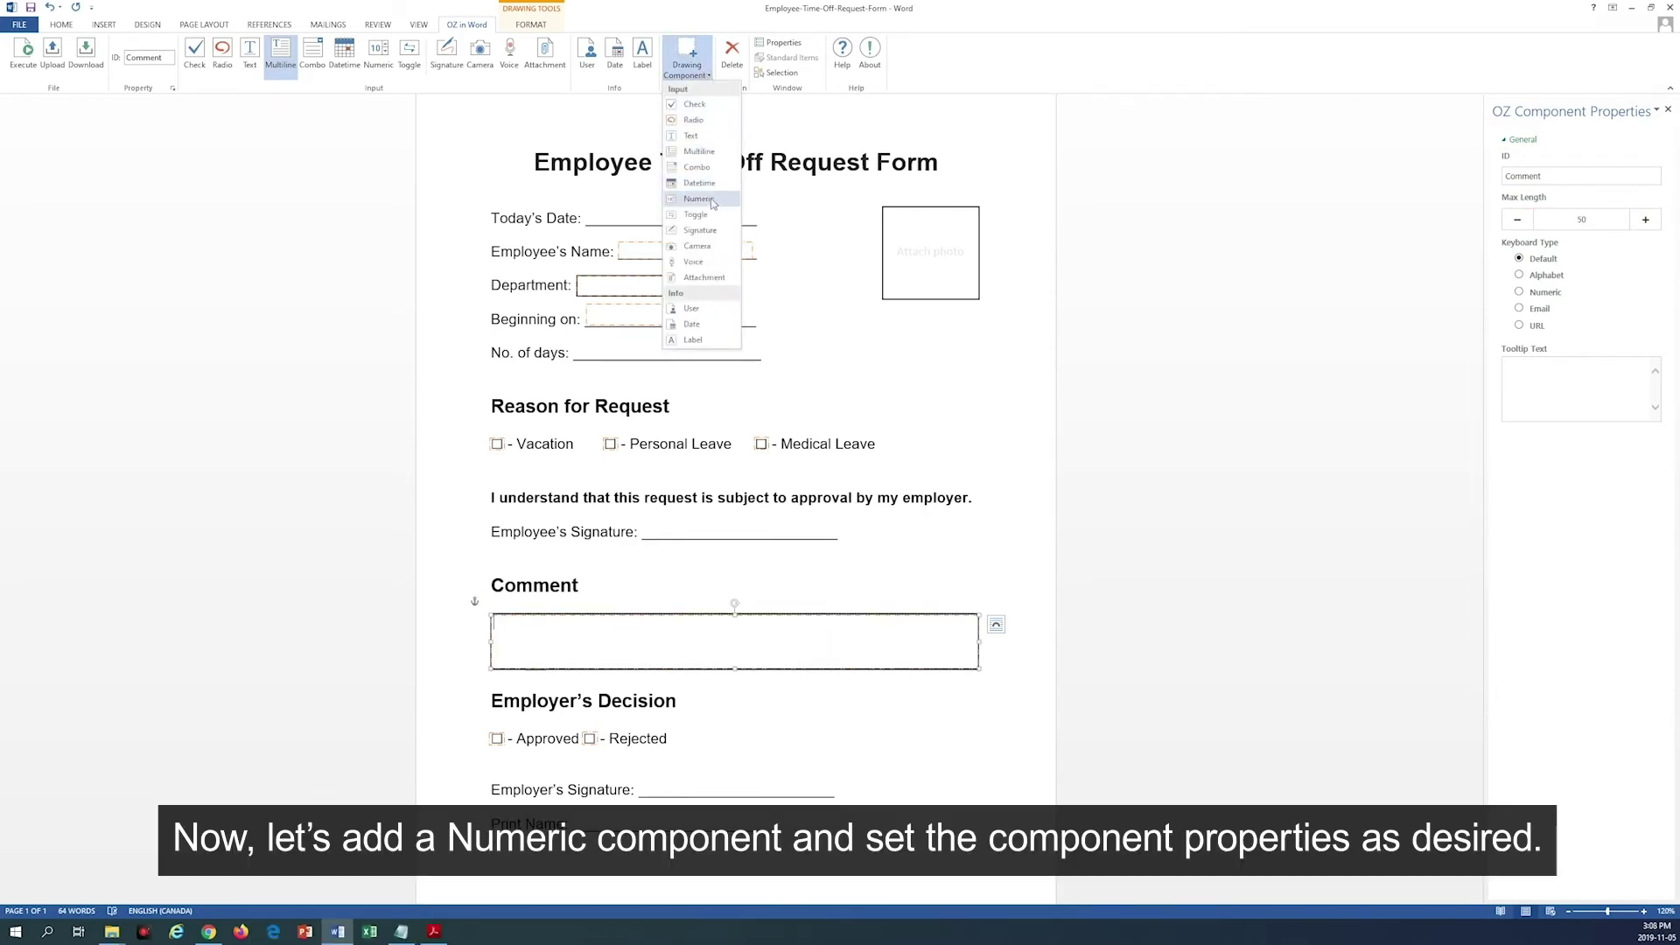
# Step: Draw a numeric field with ID NoOfDays on the No. of days line
pyautogui.click(706, 194)
pyautogui.moveTo(573, 341); pyautogui.dragTo(623, 359)
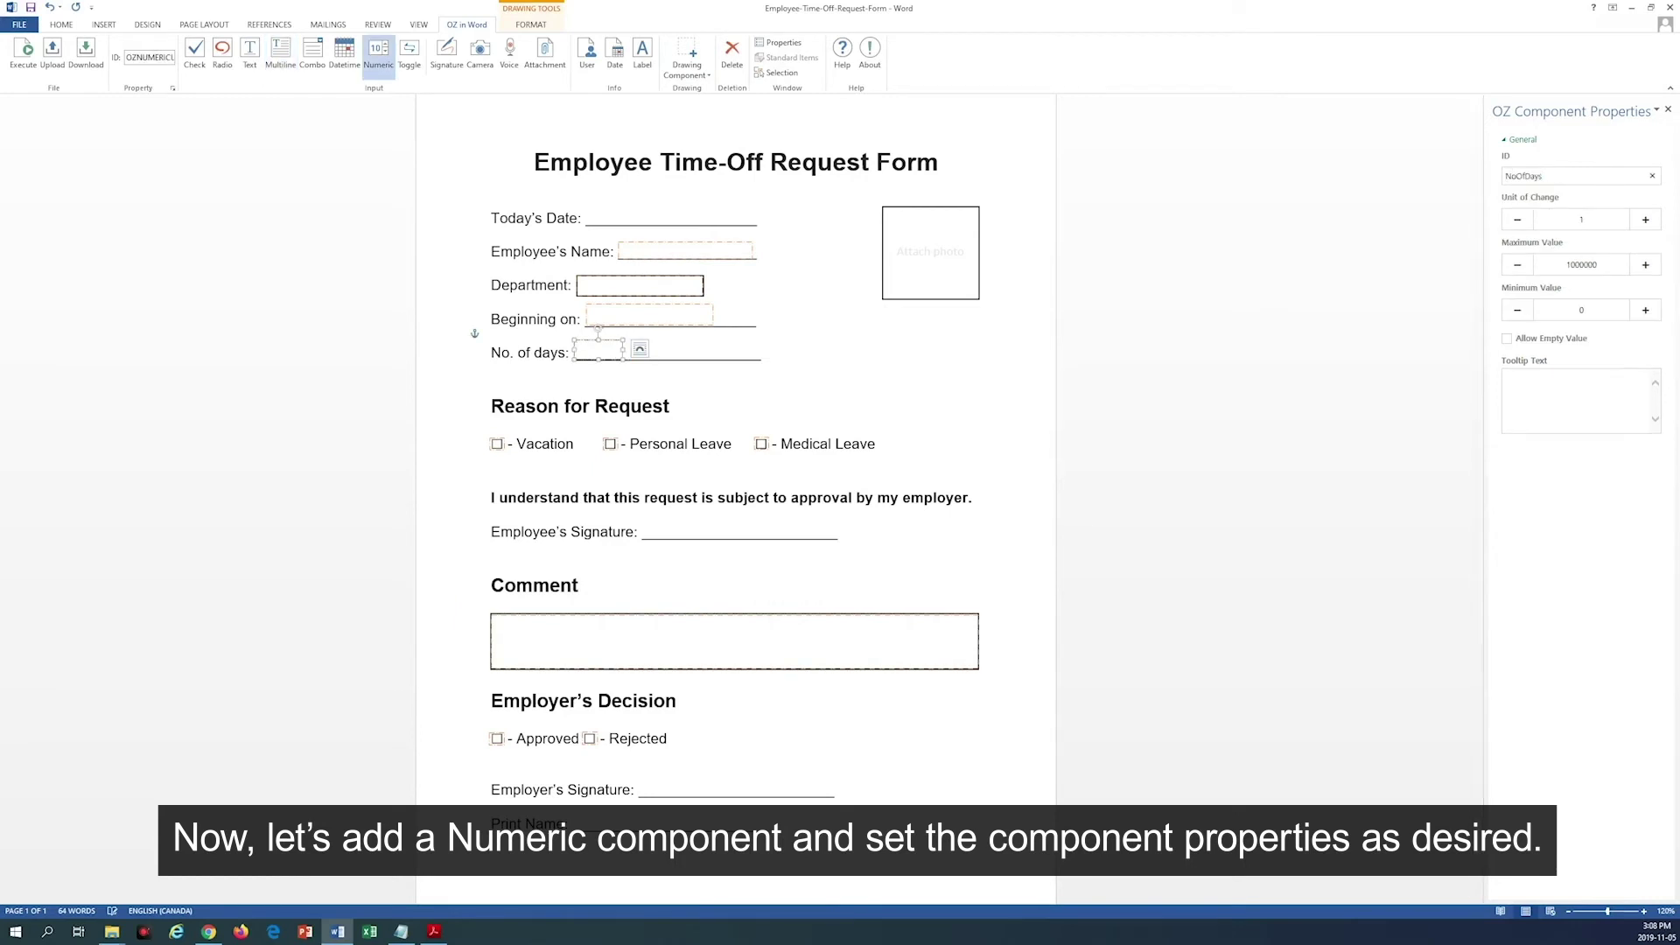
pyautogui.press('Return')
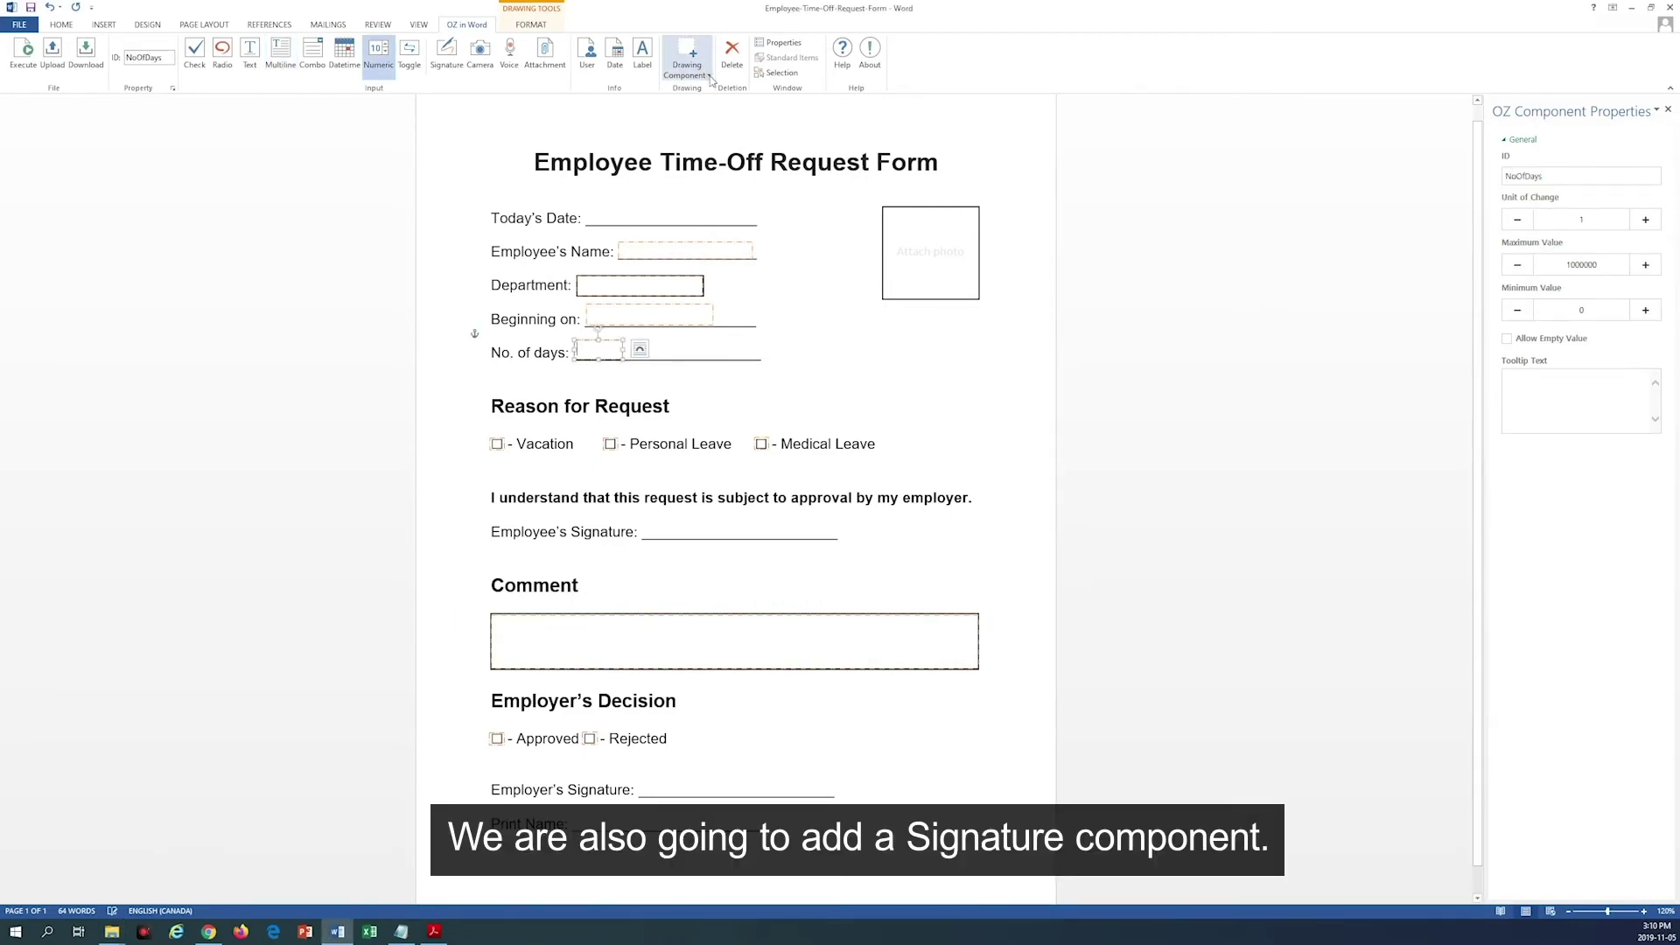
pyautogui.click(687, 57)
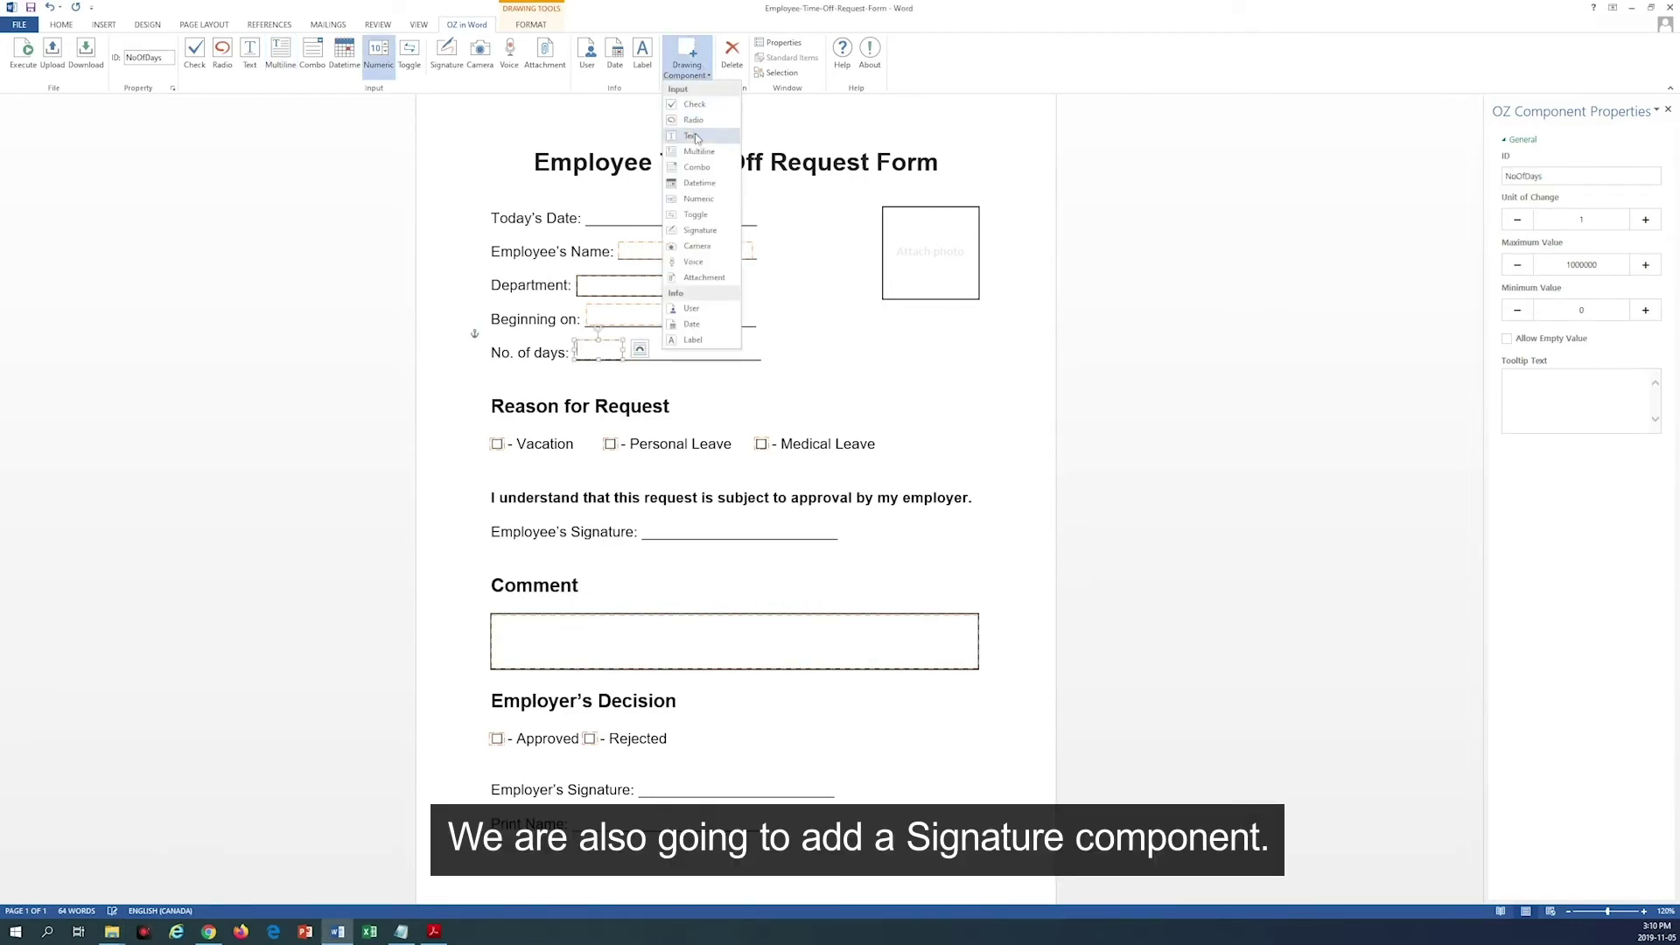
# Step: Draw a signature field over Employer's Signature with a 1.6-thick green pen
pyautogui.click(701, 230)
pyautogui.moveTo(640, 755); pyautogui.dragTo(833, 796)
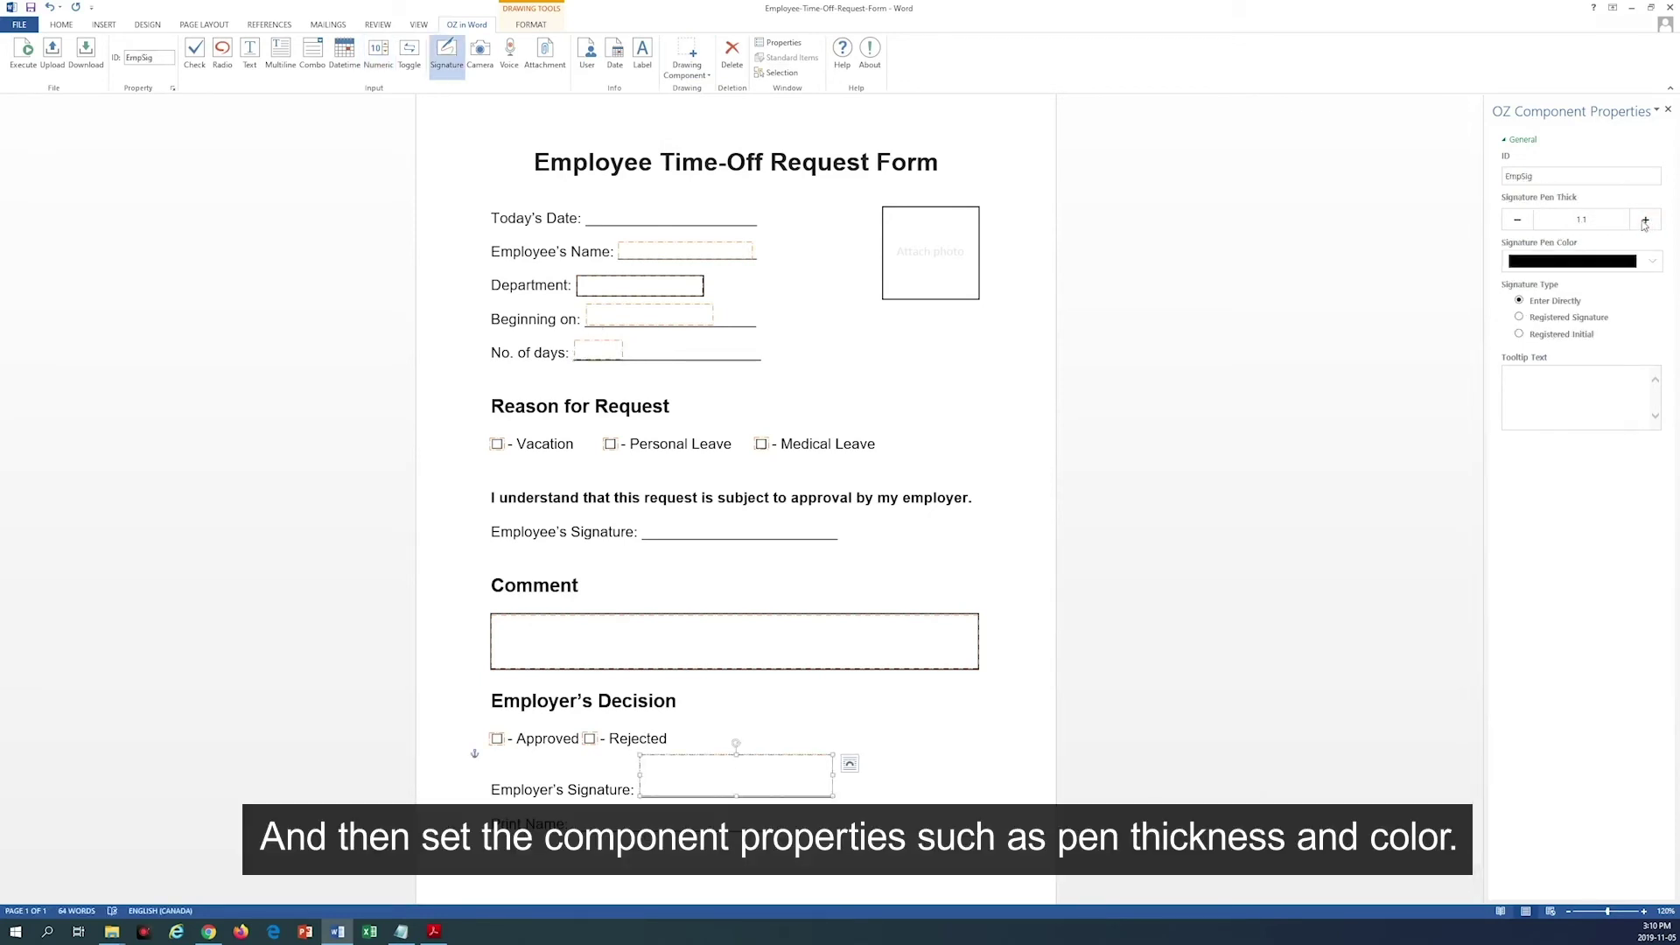
pyautogui.click(1645, 221)
pyautogui.click(1613, 262)
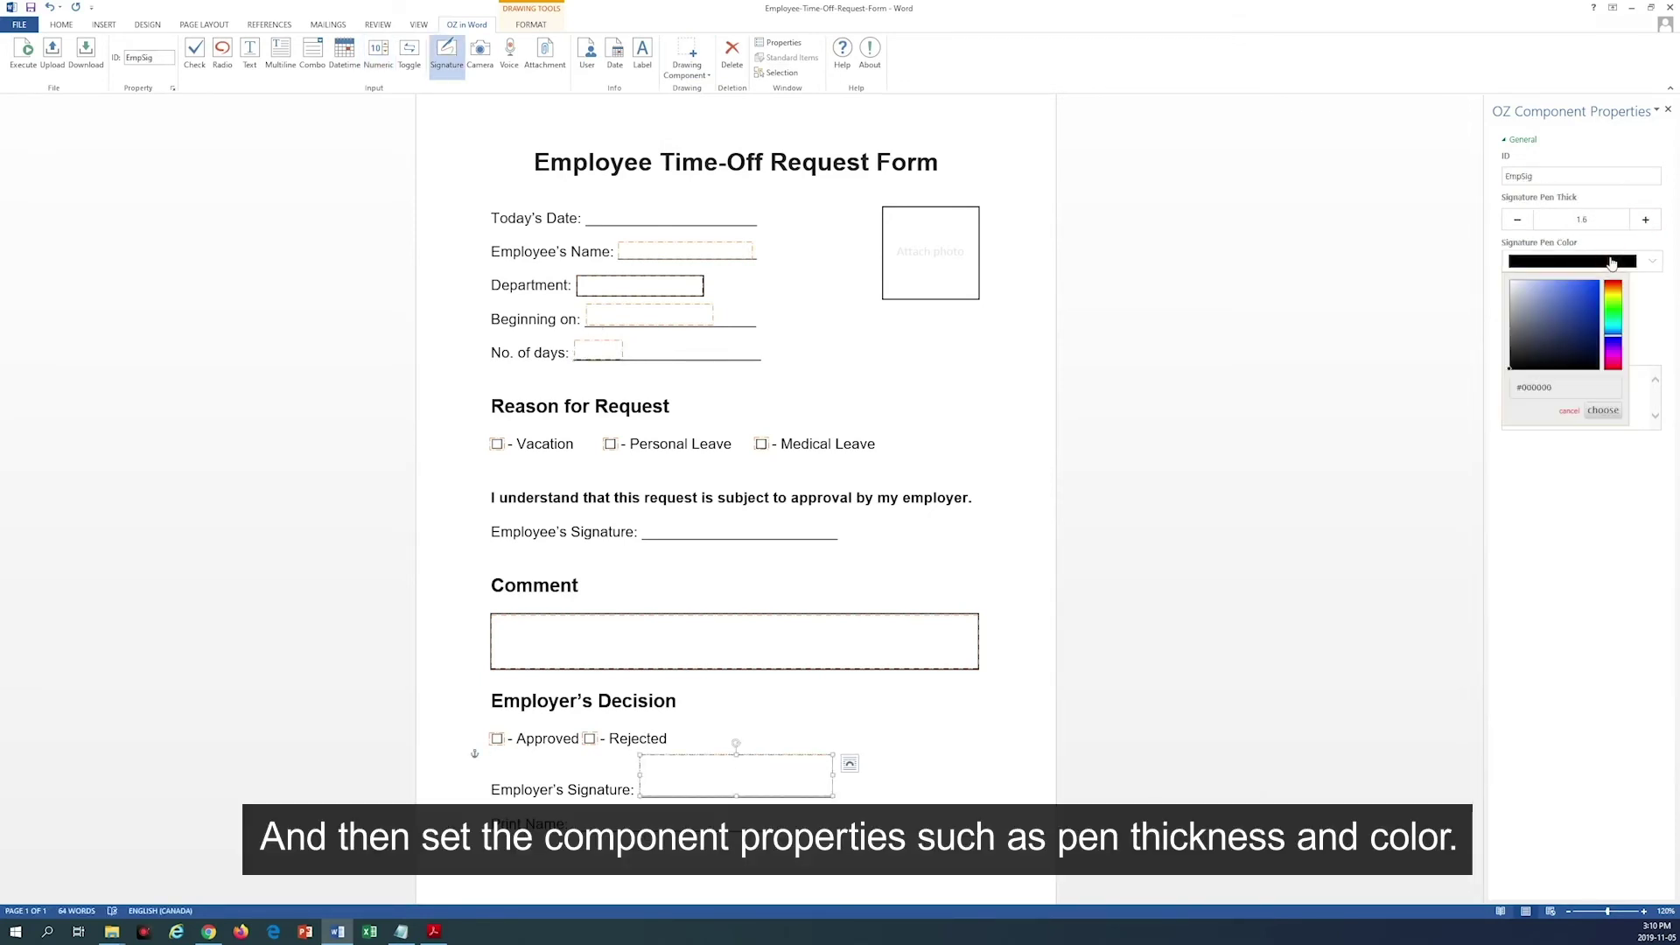
pyautogui.moveTo(1613, 342); pyautogui.dragTo(1623, 326)
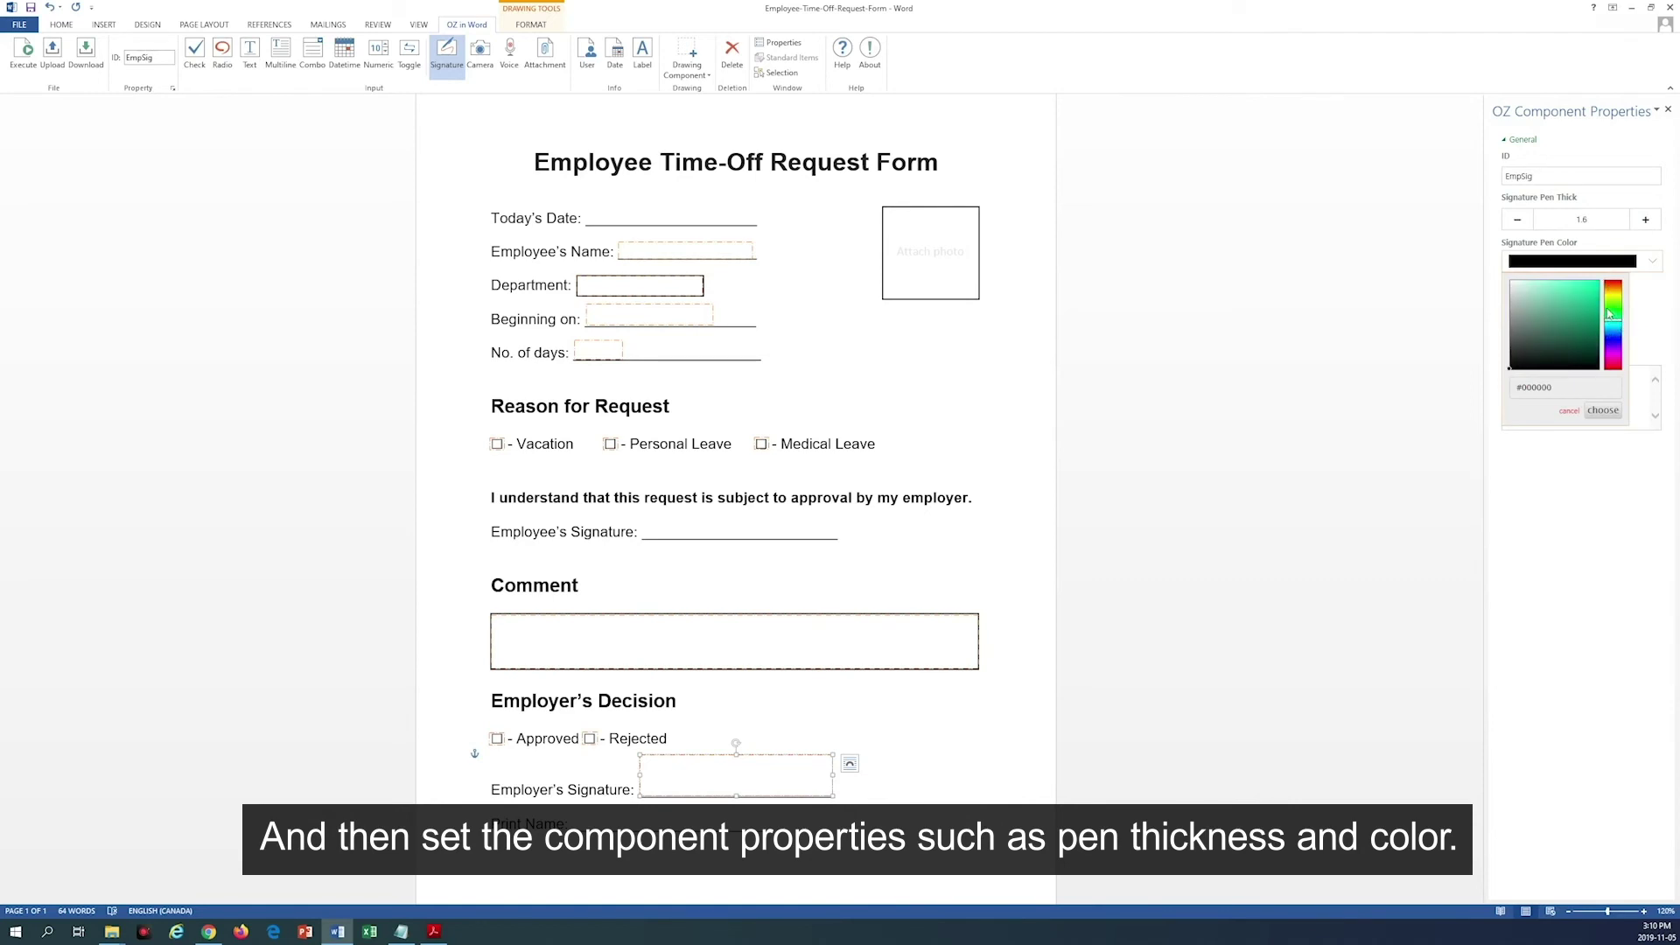
pyautogui.click(1586, 308)
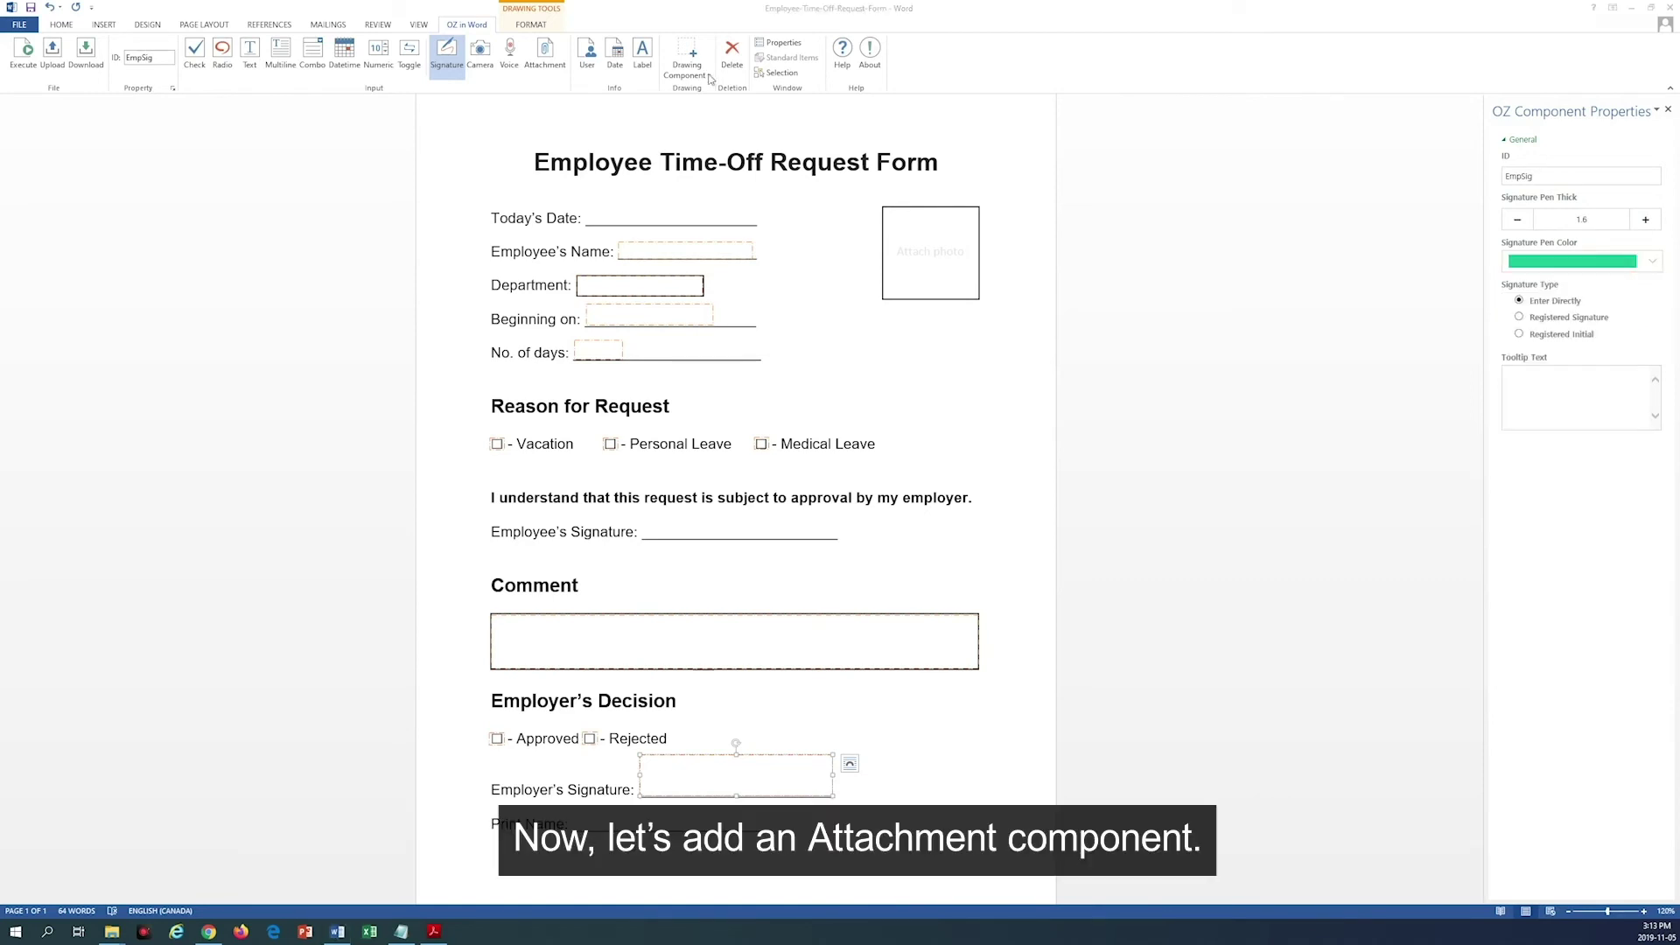
# Step: Draw a Photo attachment component over the Attach photo box
pyautogui.click(704, 74)
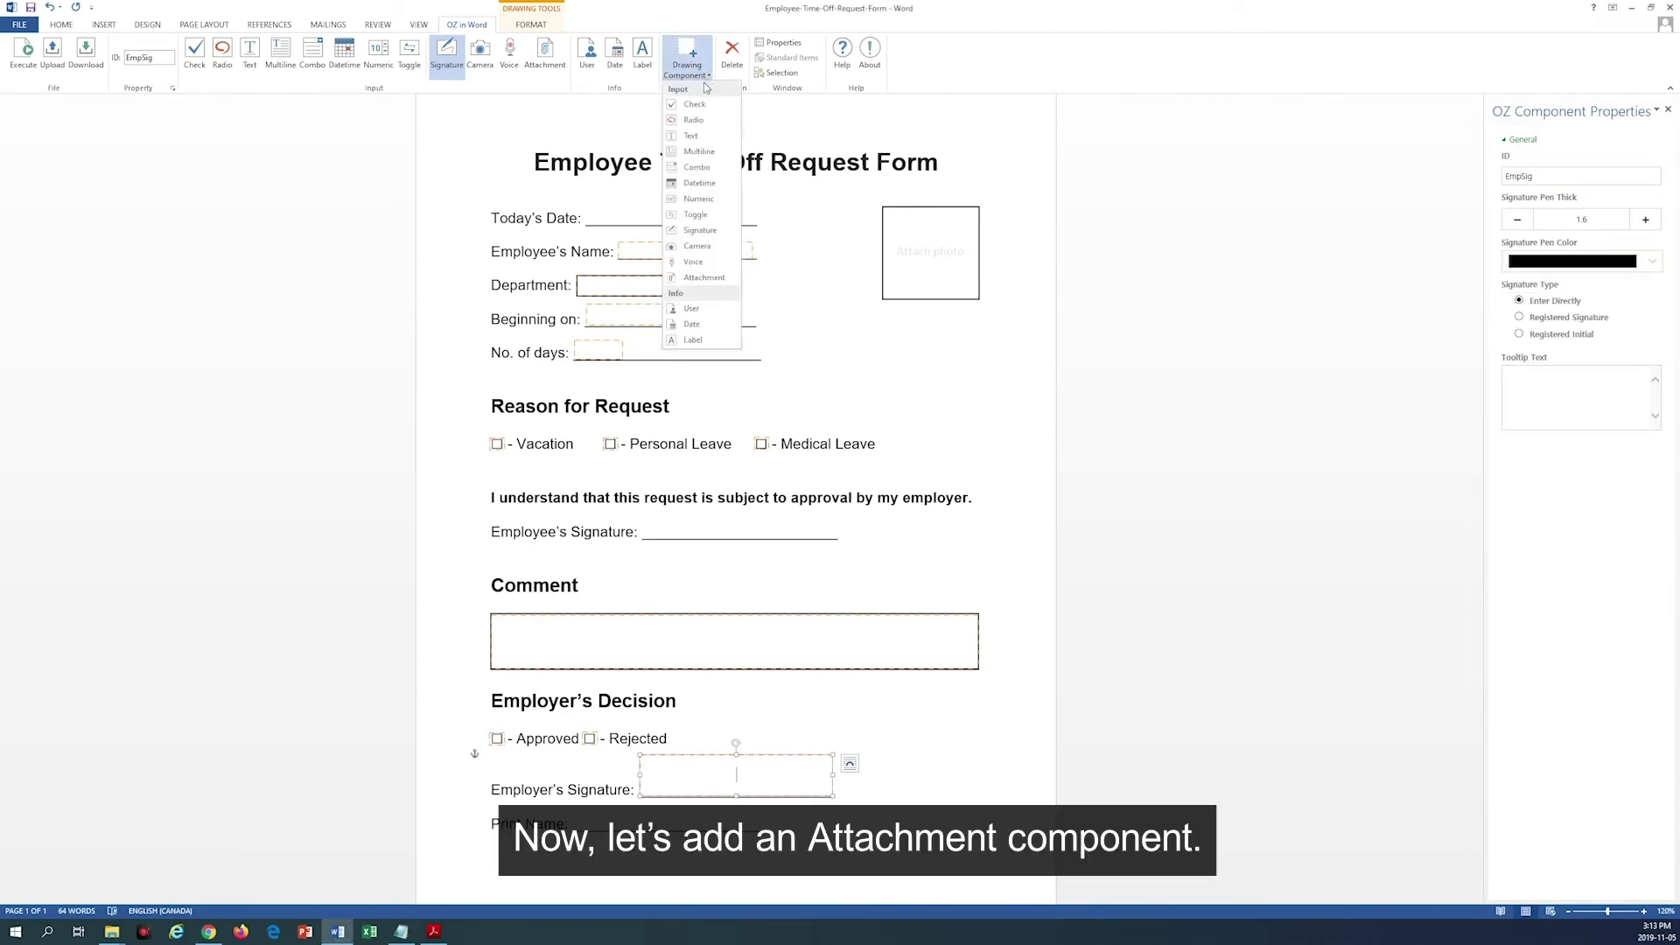
pyautogui.click(704, 278)
pyautogui.moveTo(883, 207); pyautogui.dragTo(978, 299)
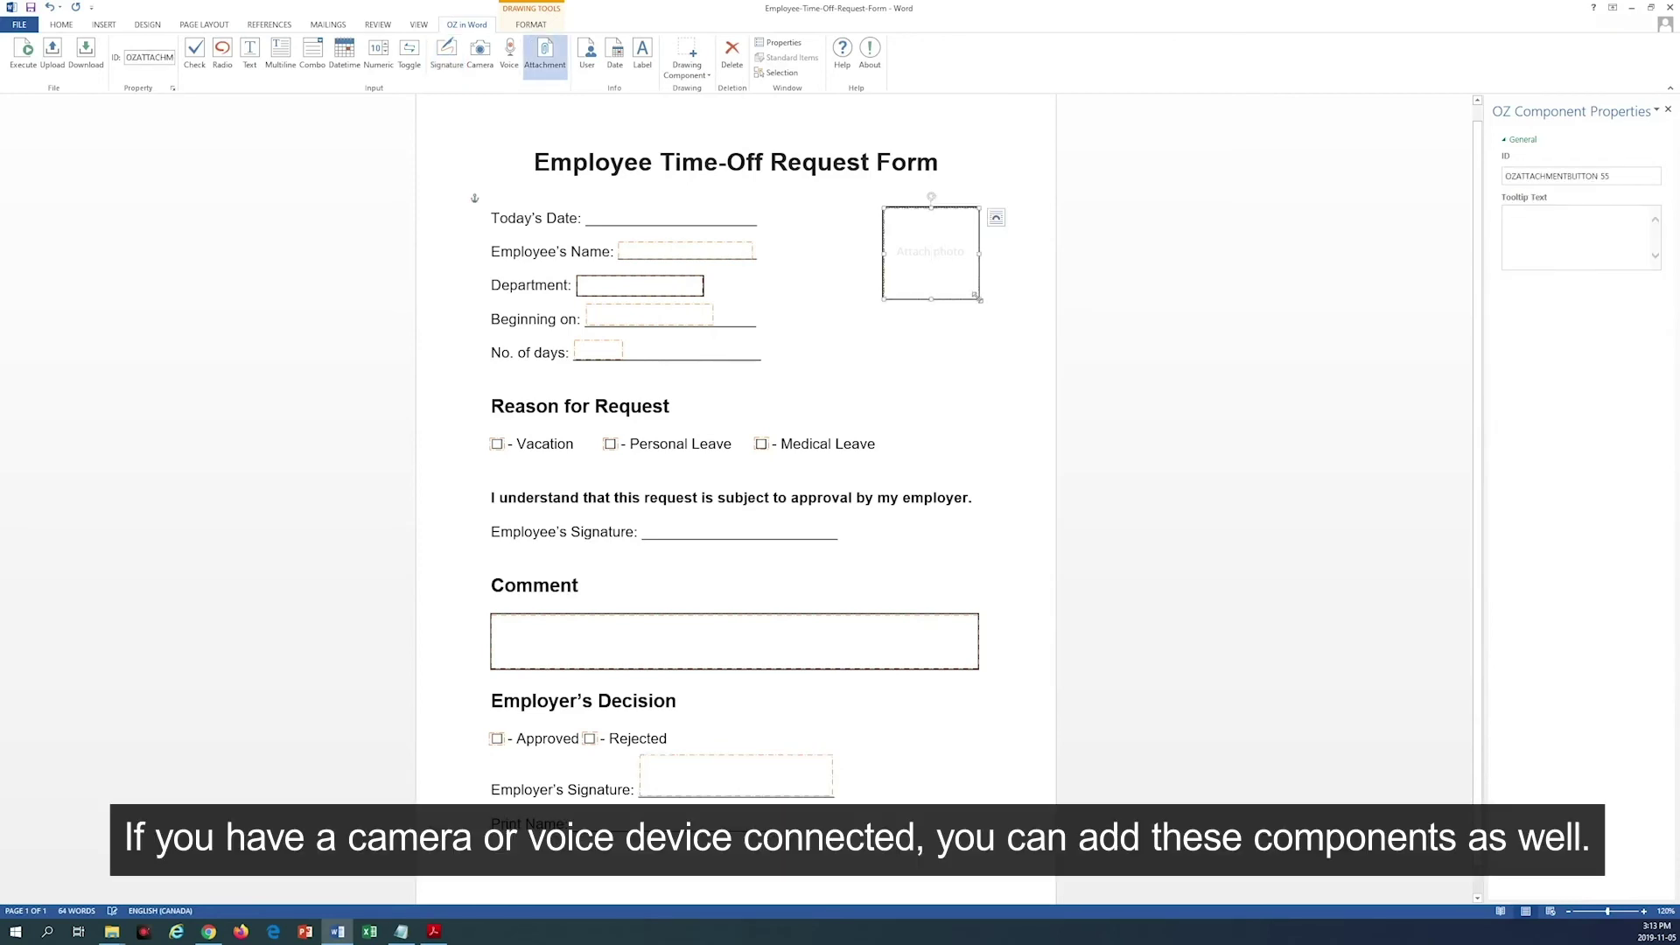
# Step: Add a camera component beside Beginning on and a voice component, then delete the voice one
pyautogui.click(705, 74)
pyautogui.click(697, 246)
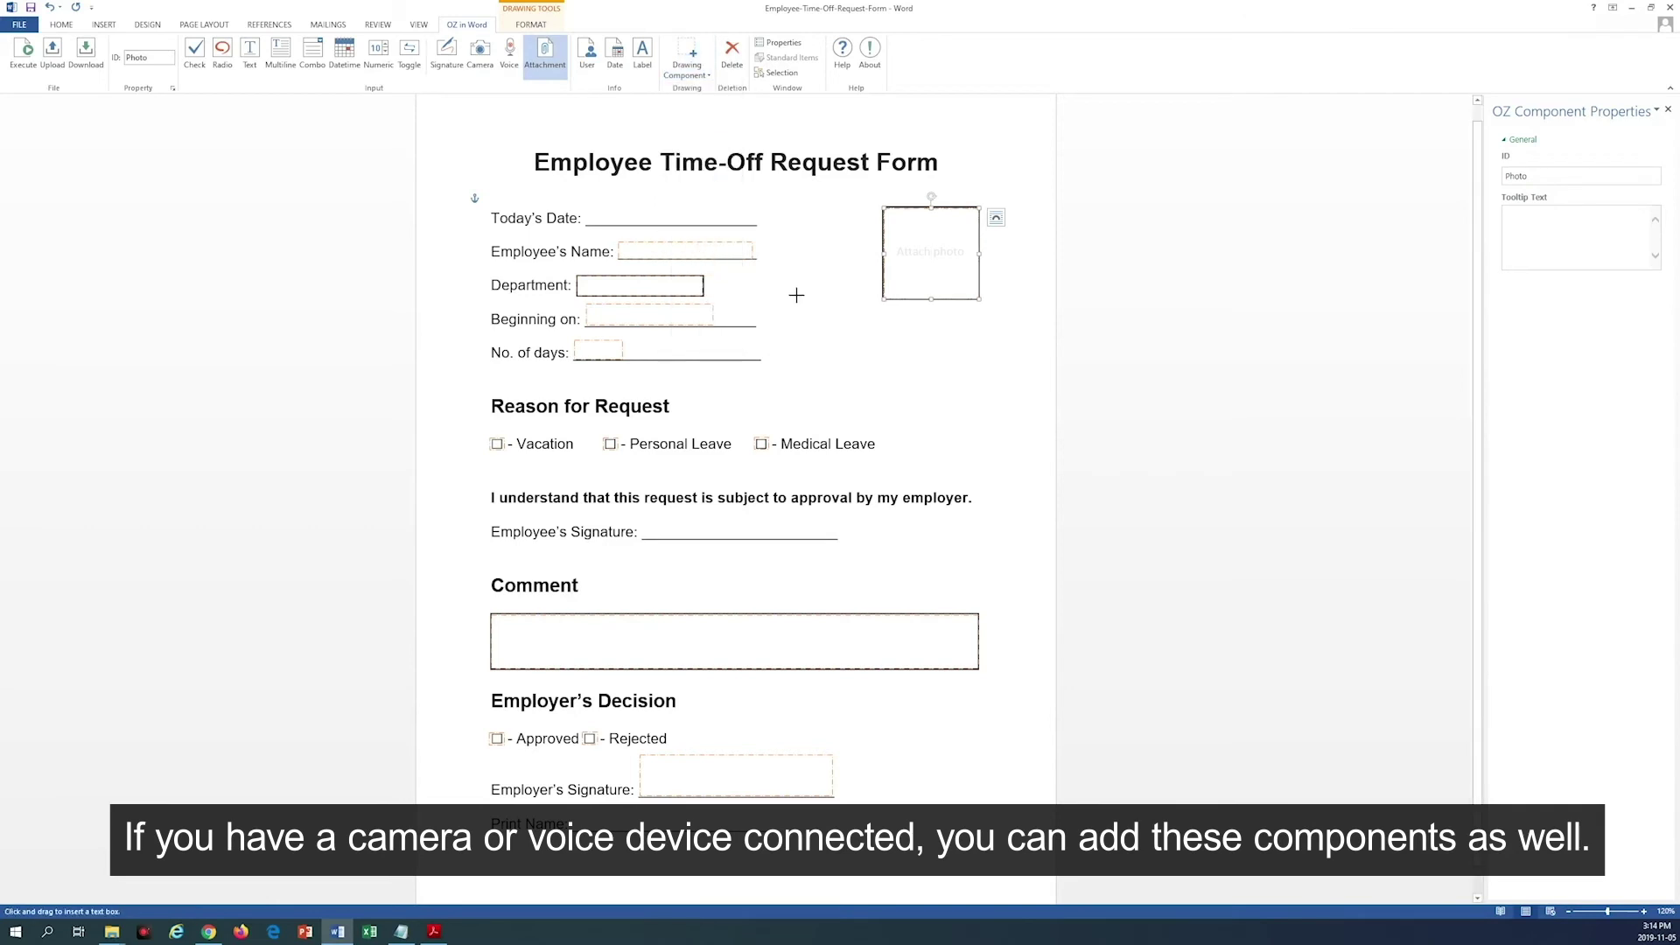
pyautogui.moveTo(790, 319); pyautogui.dragTo(887, 393)
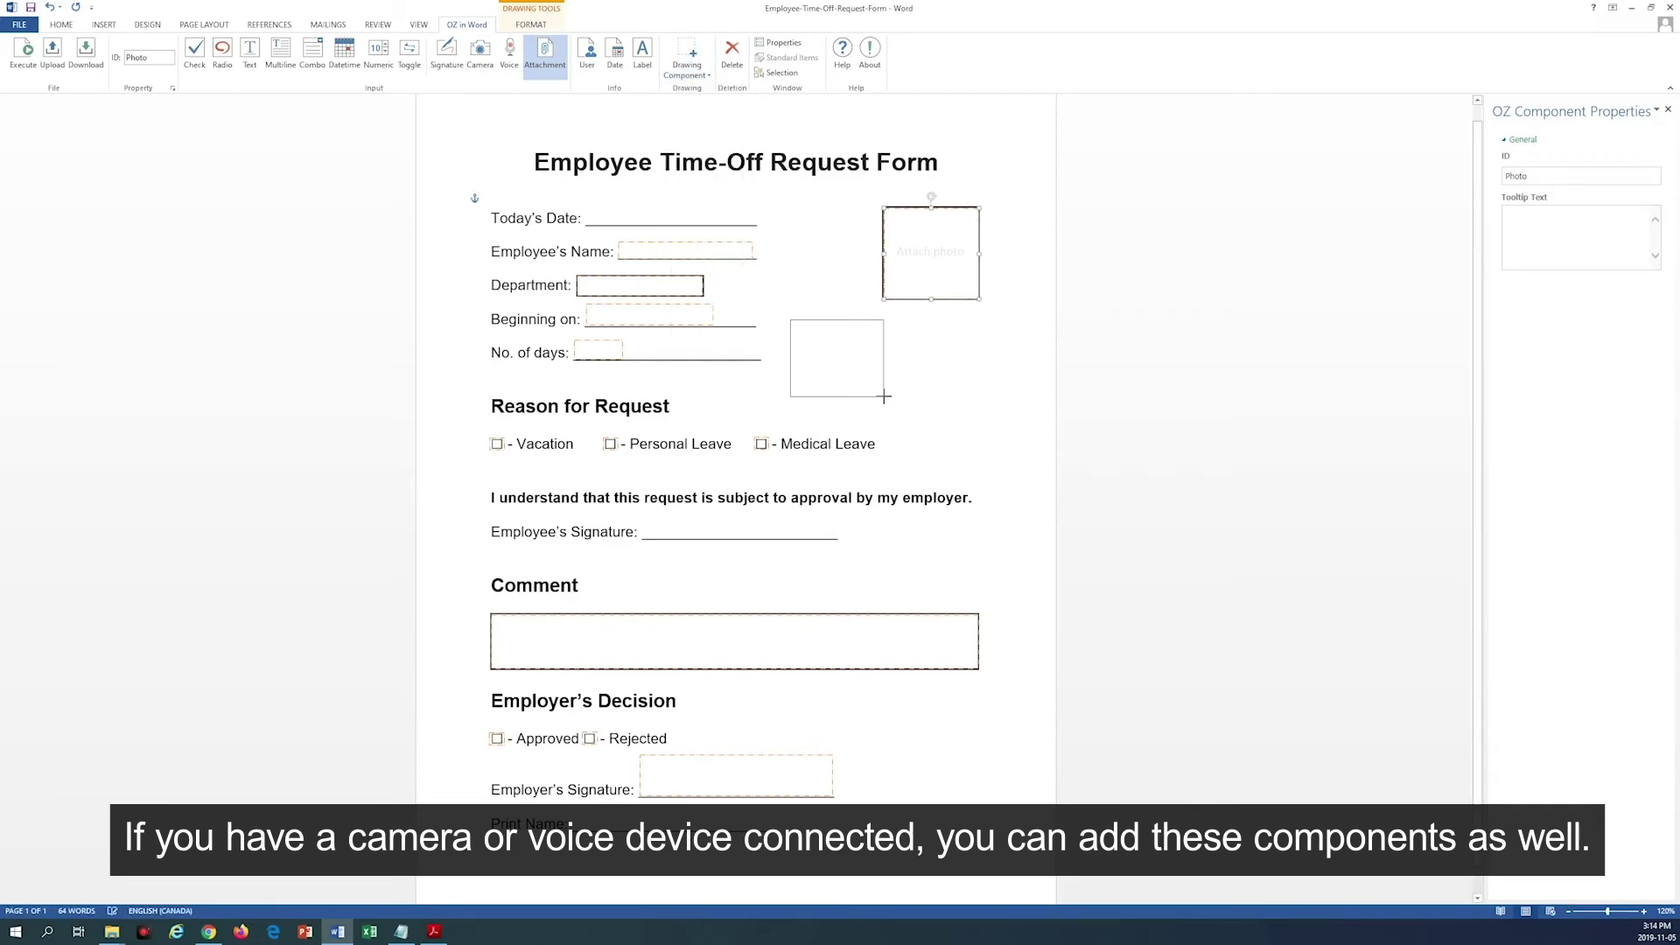
pyautogui.click(707, 75)
pyautogui.click(682, 263)
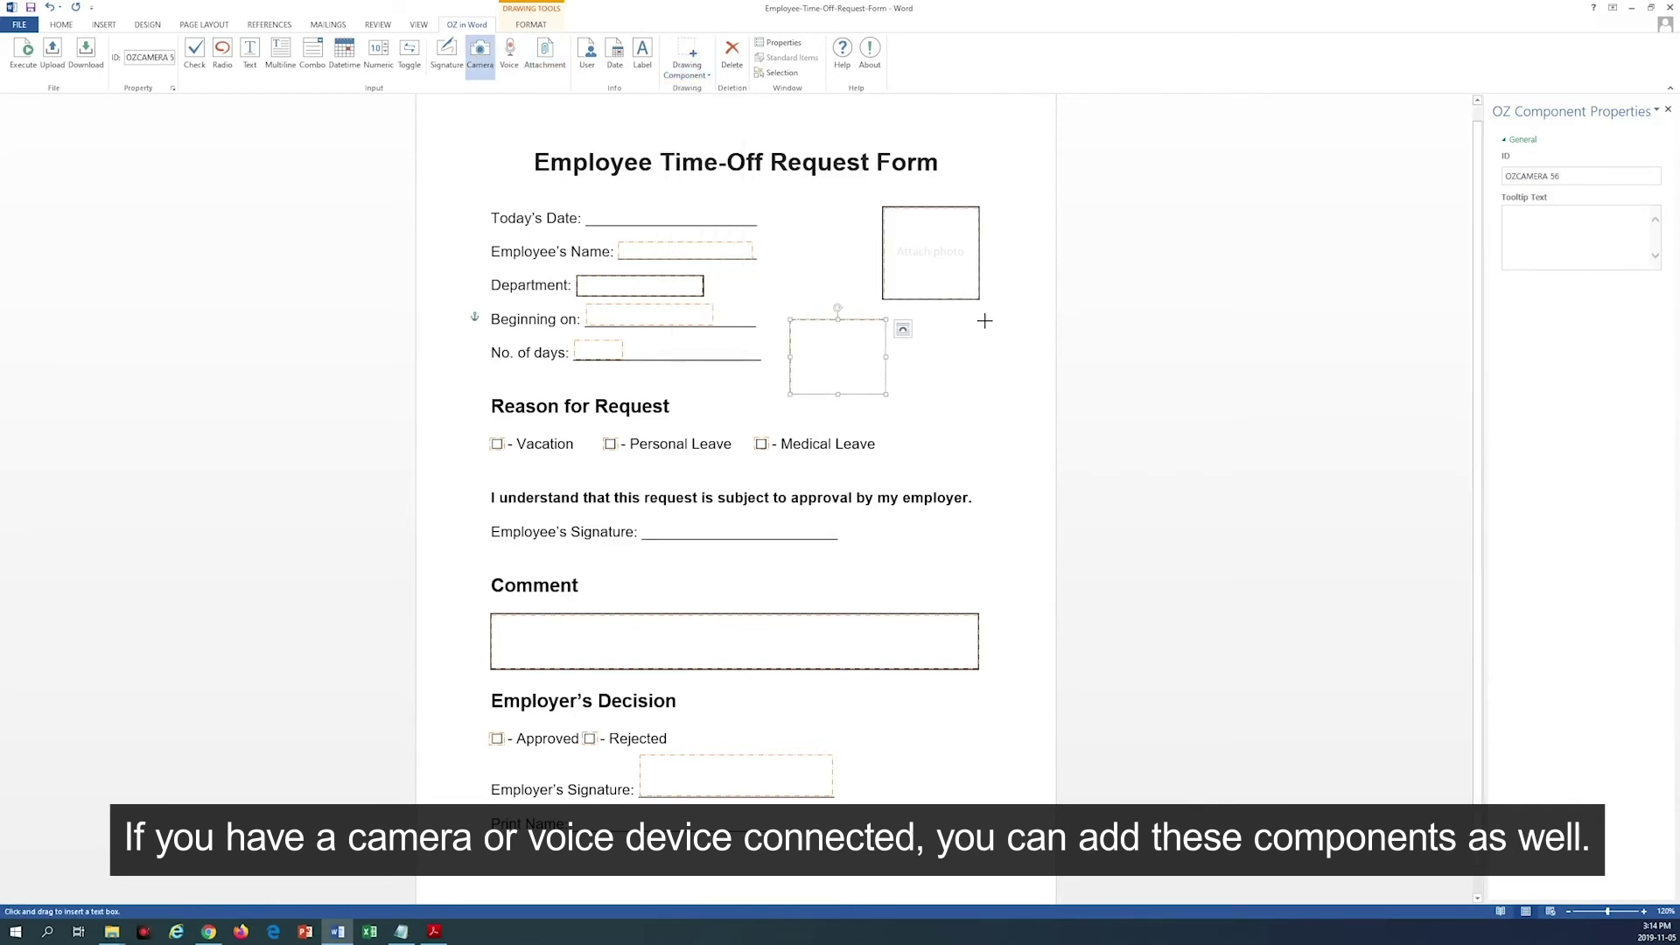
pyautogui.moveTo(985, 321); pyautogui.dragTo(898, 394)
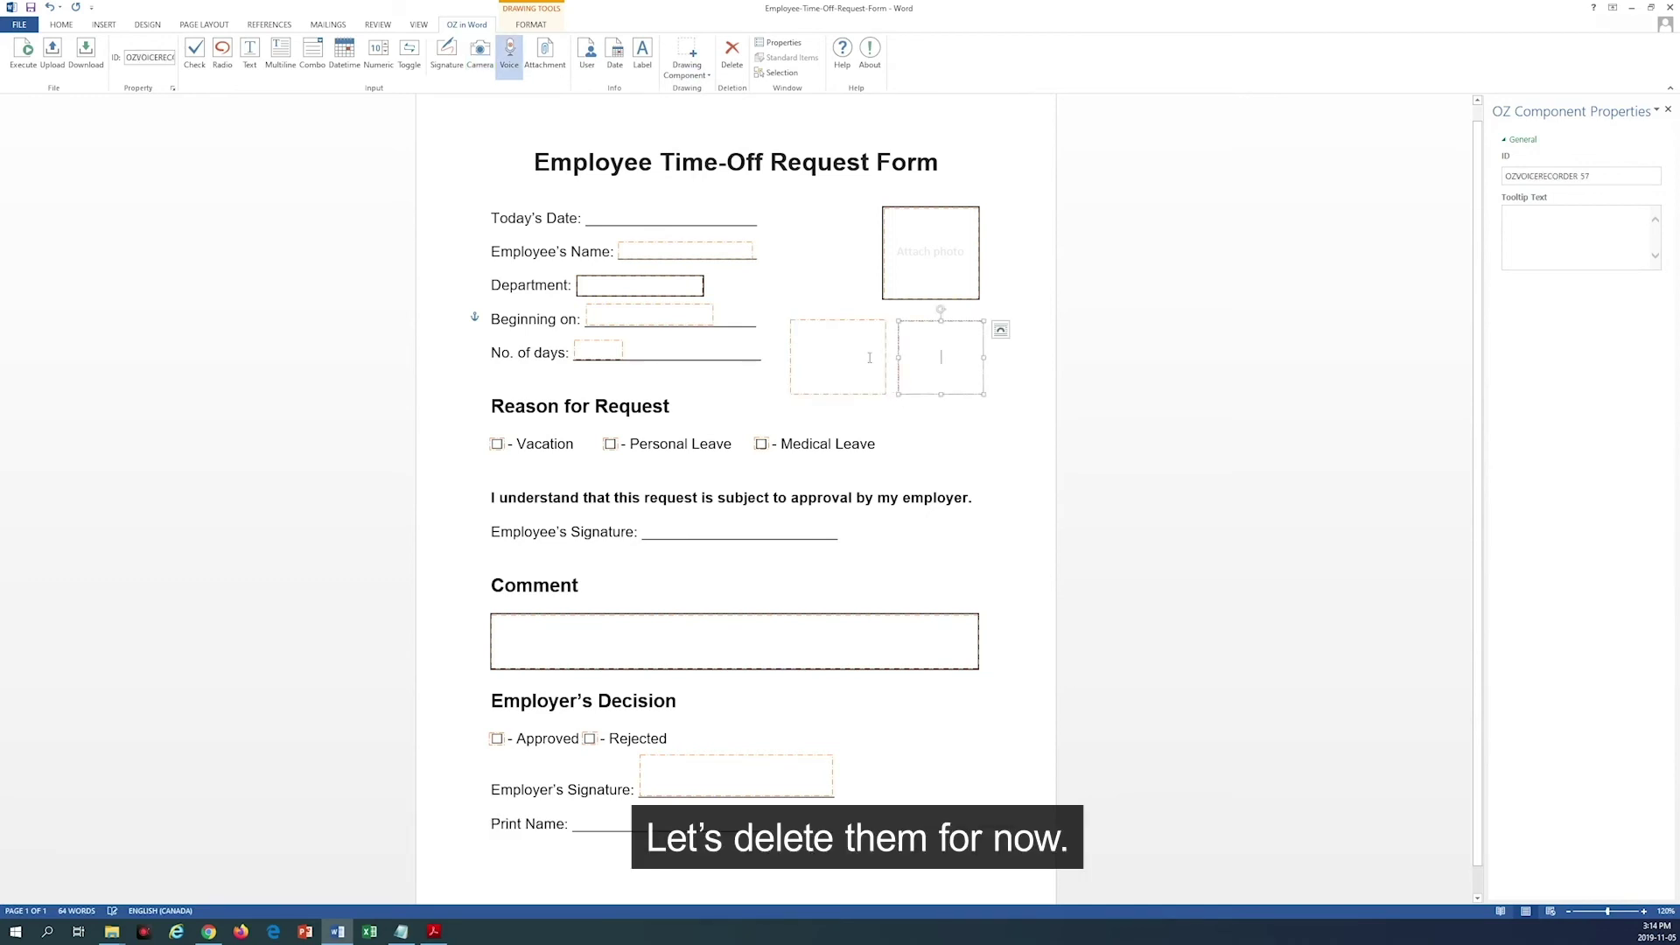
pyautogui.click(732, 52)
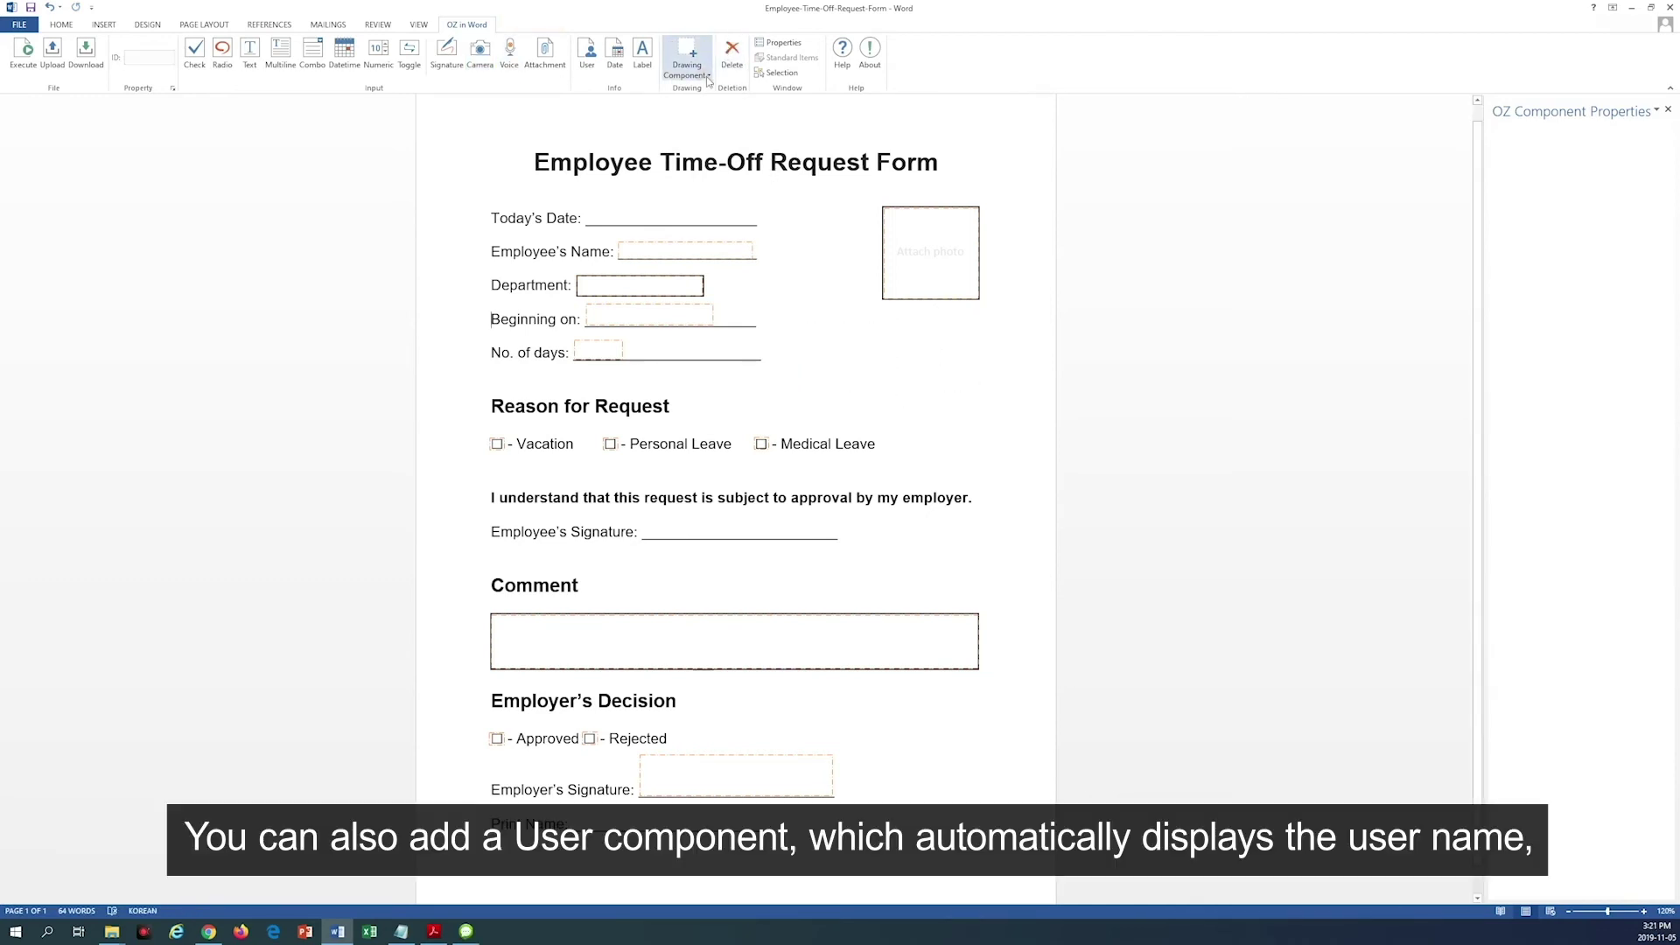
# Step: Place a User component at the page's top right and a Date component at the top left
pyautogui.click(707, 75)
pyautogui.click(705, 308)
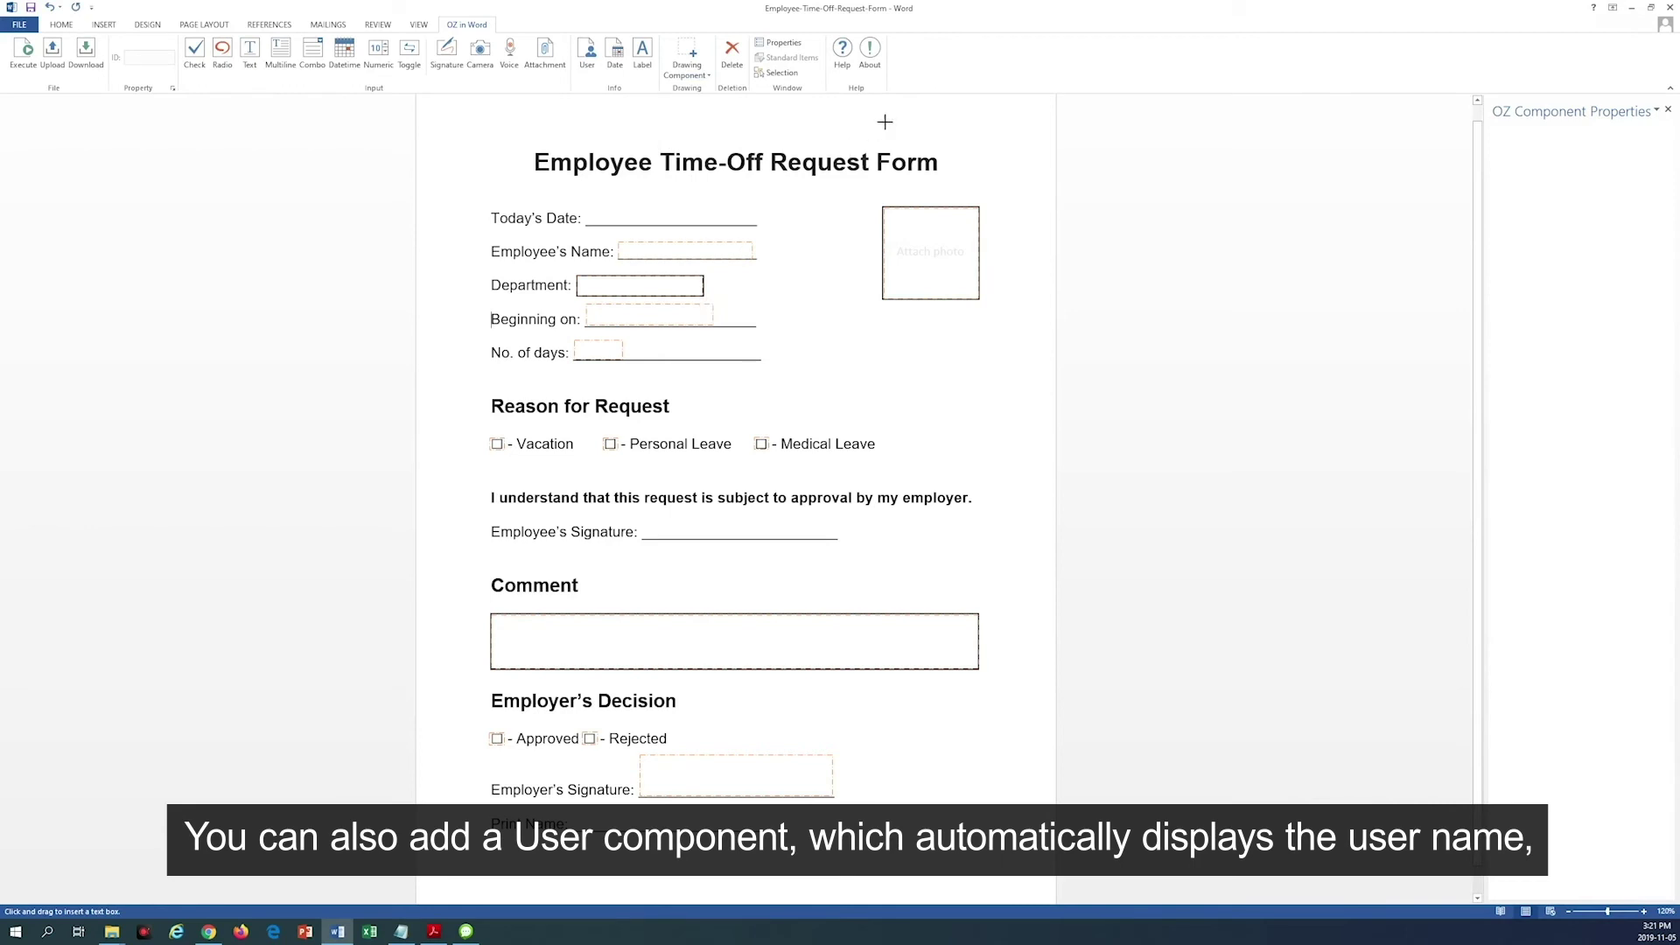
pyautogui.moveTo(963, 105); pyautogui.dragTo(1006, 155)
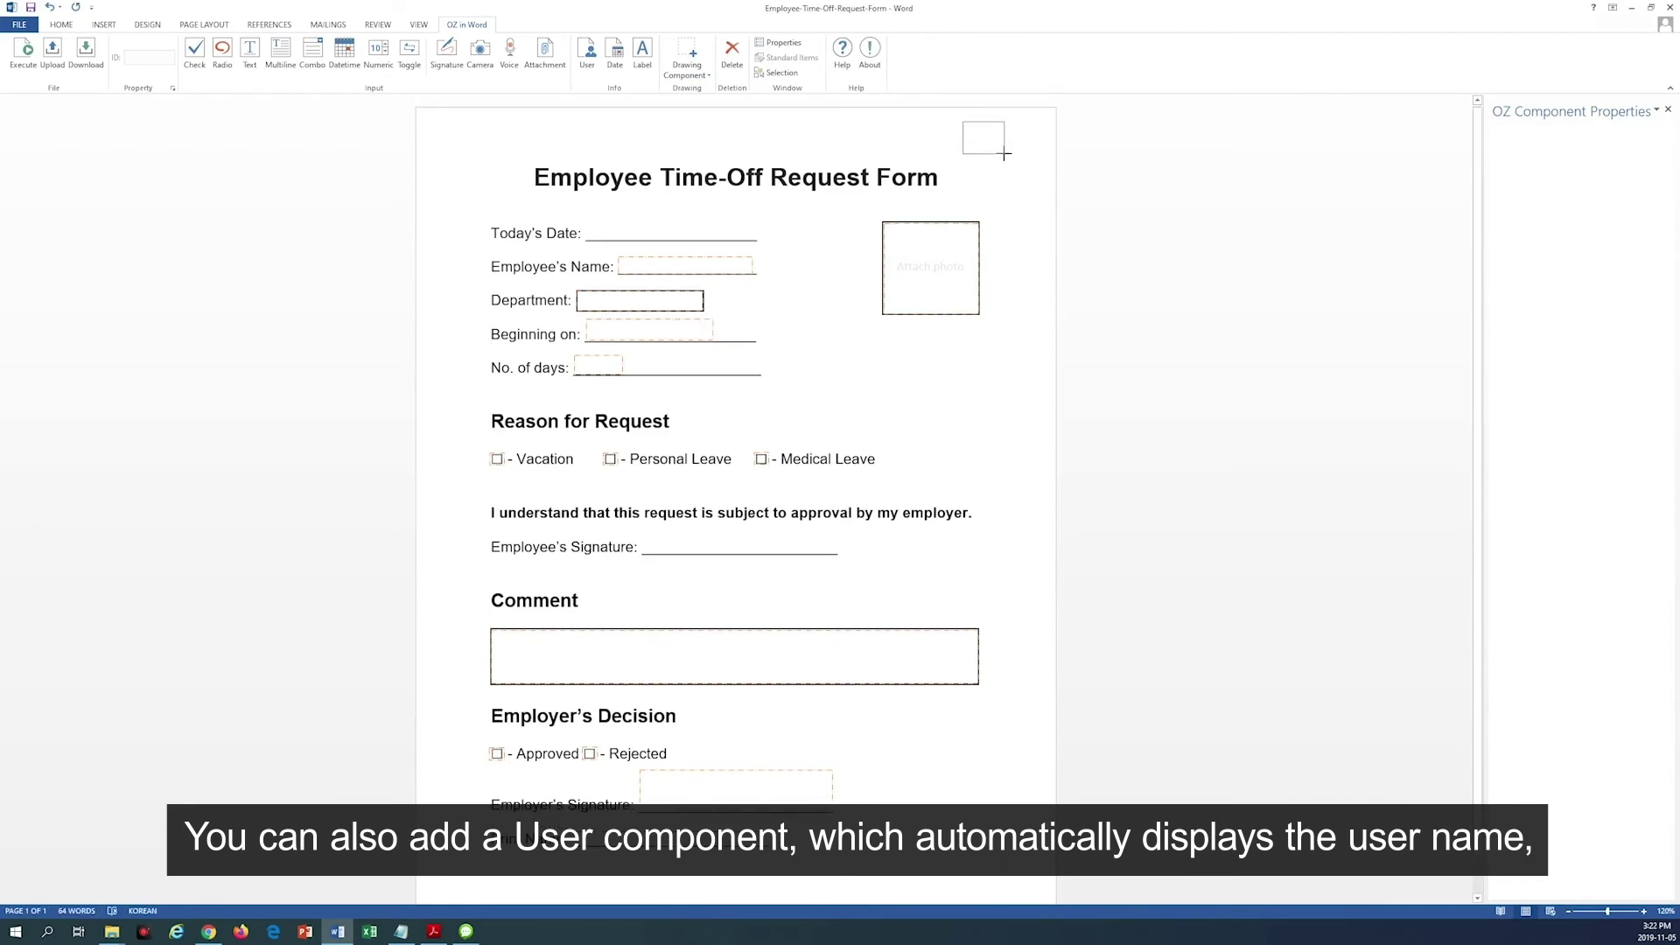
pyautogui.click(707, 74)
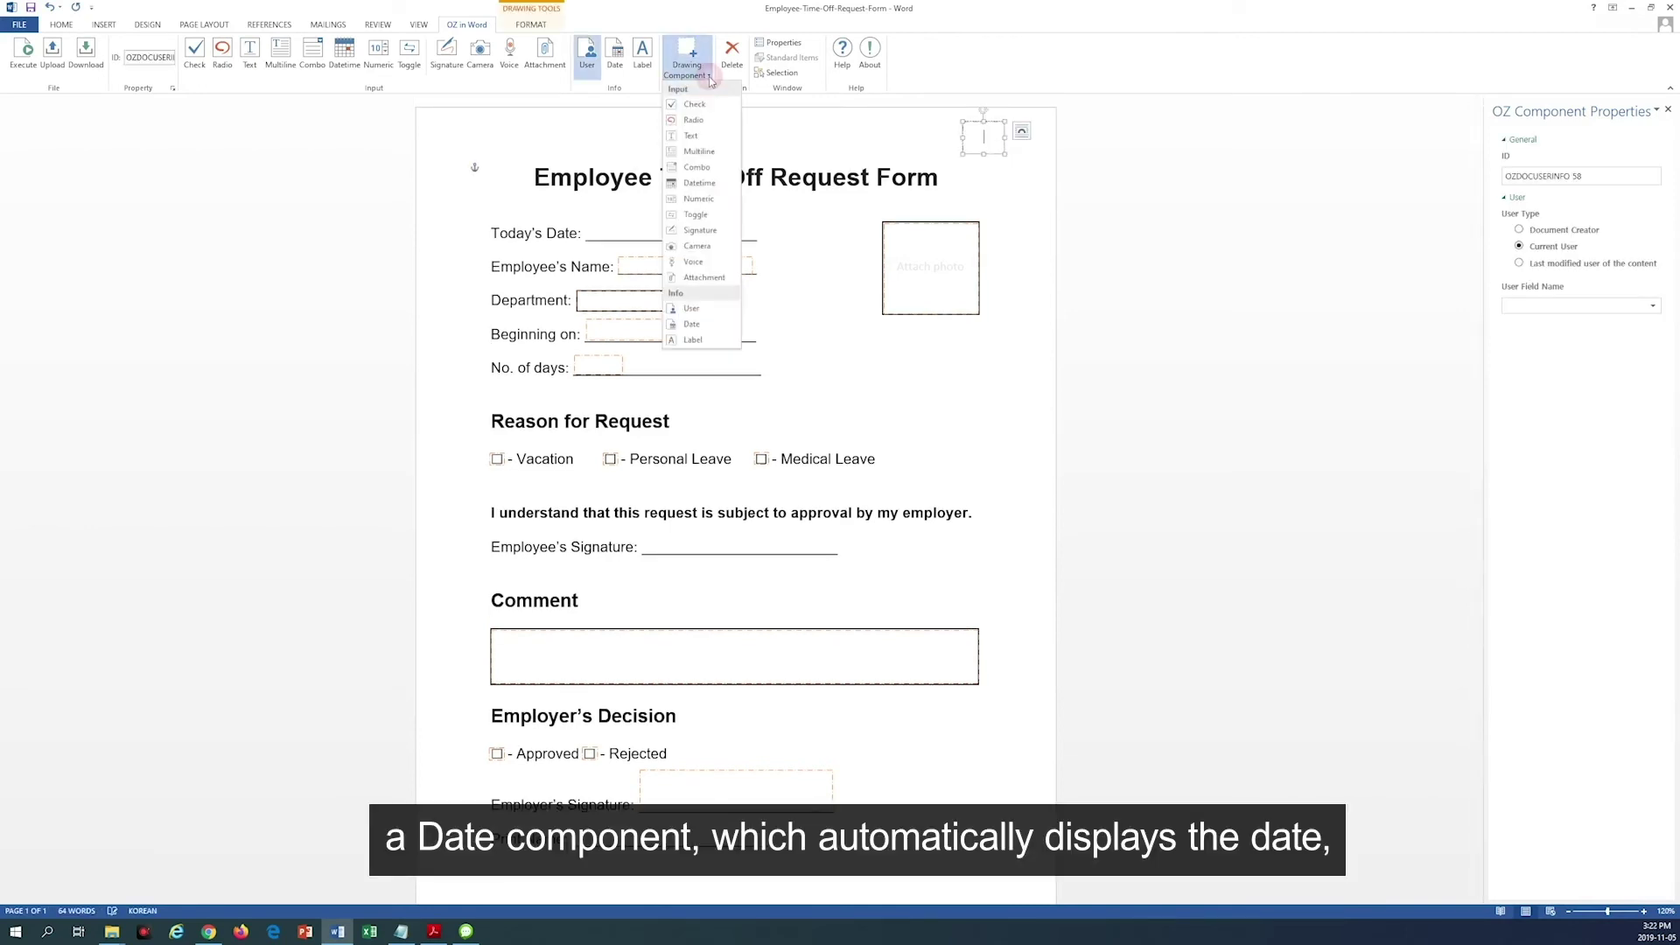
pyautogui.click(704, 324)
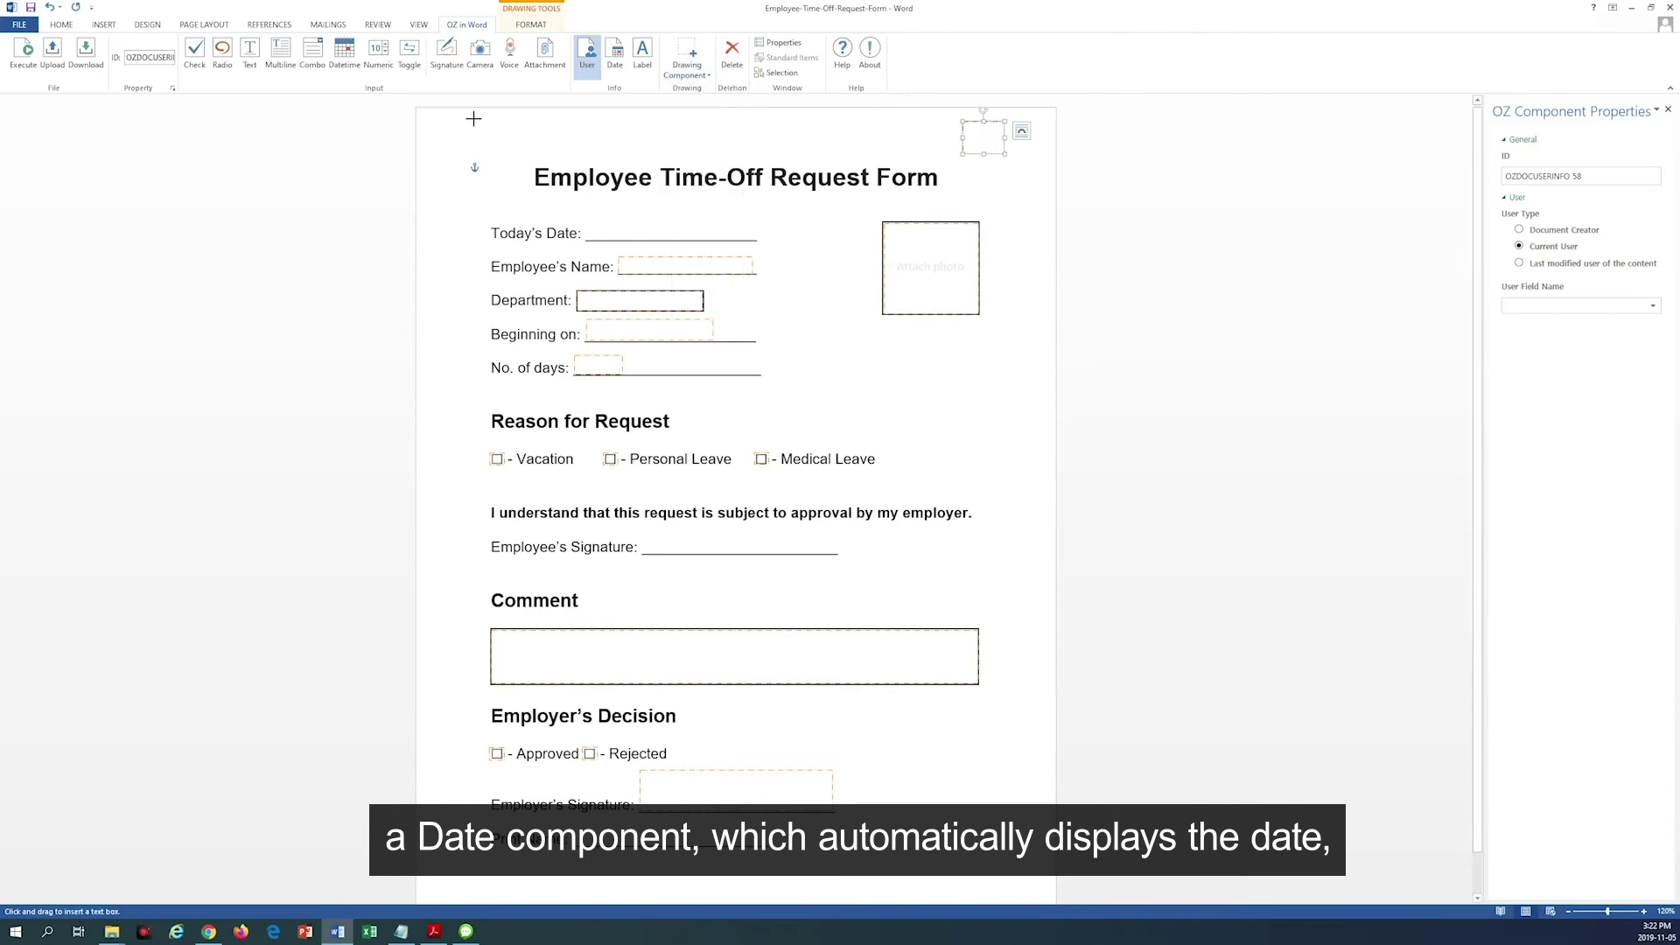
pyautogui.moveTo(474, 119); pyautogui.dragTo(516, 153)
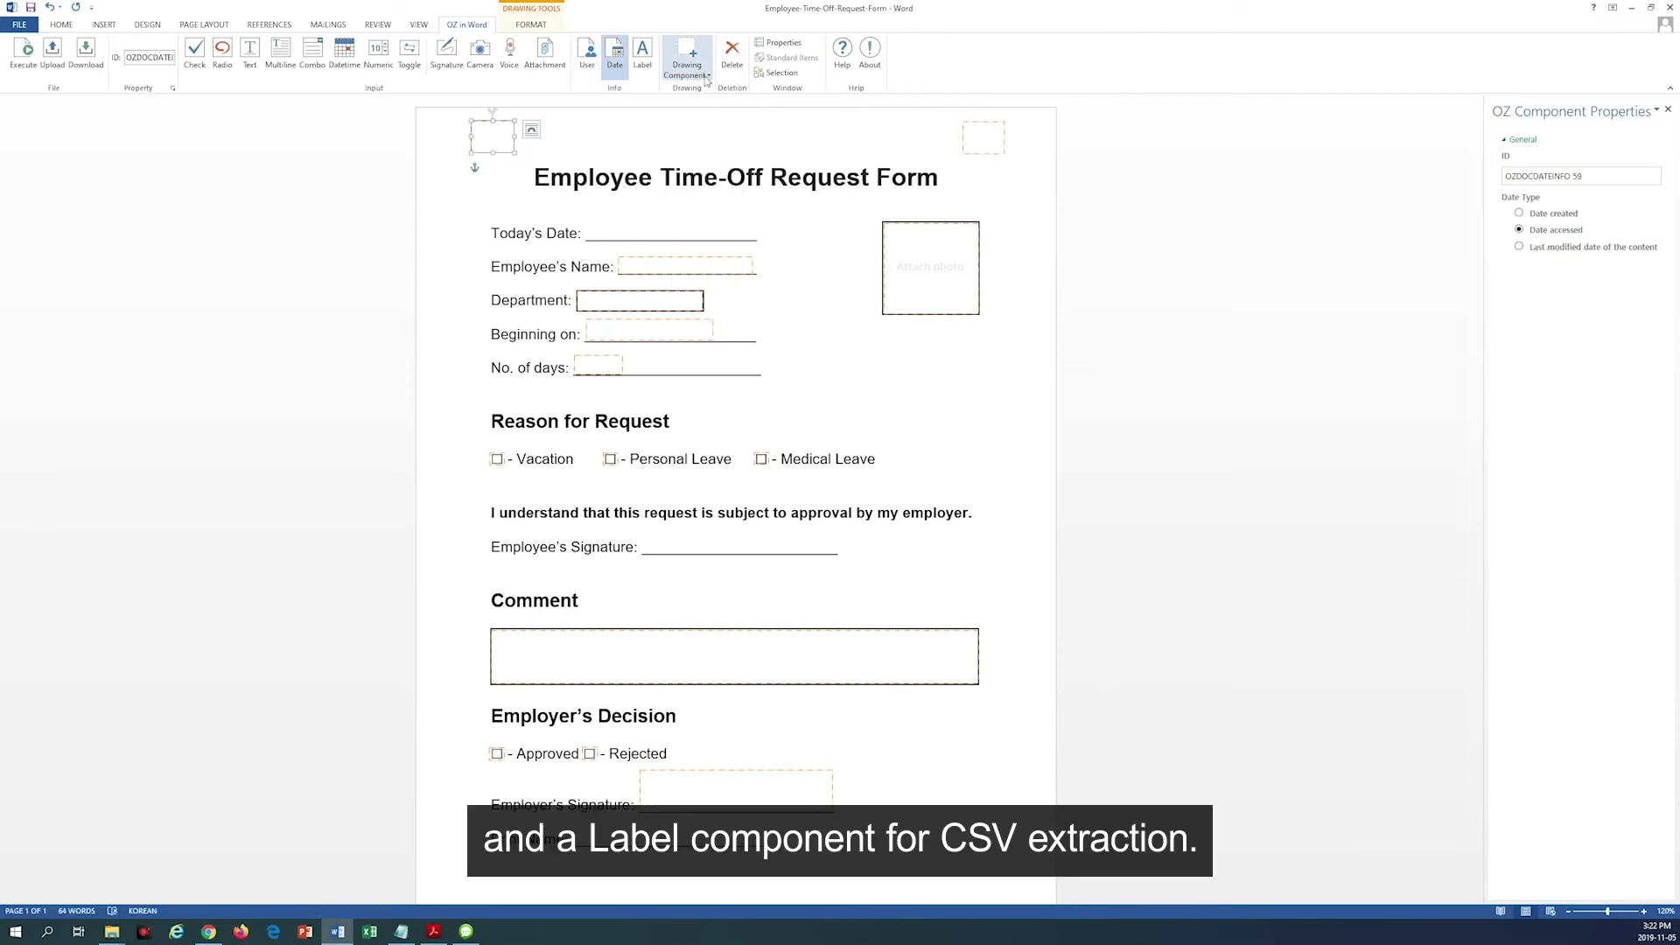
# Step: Add a Label component near Print Name and preview the form in eformsign
pyautogui.click(708, 74)
pyautogui.click(718, 341)
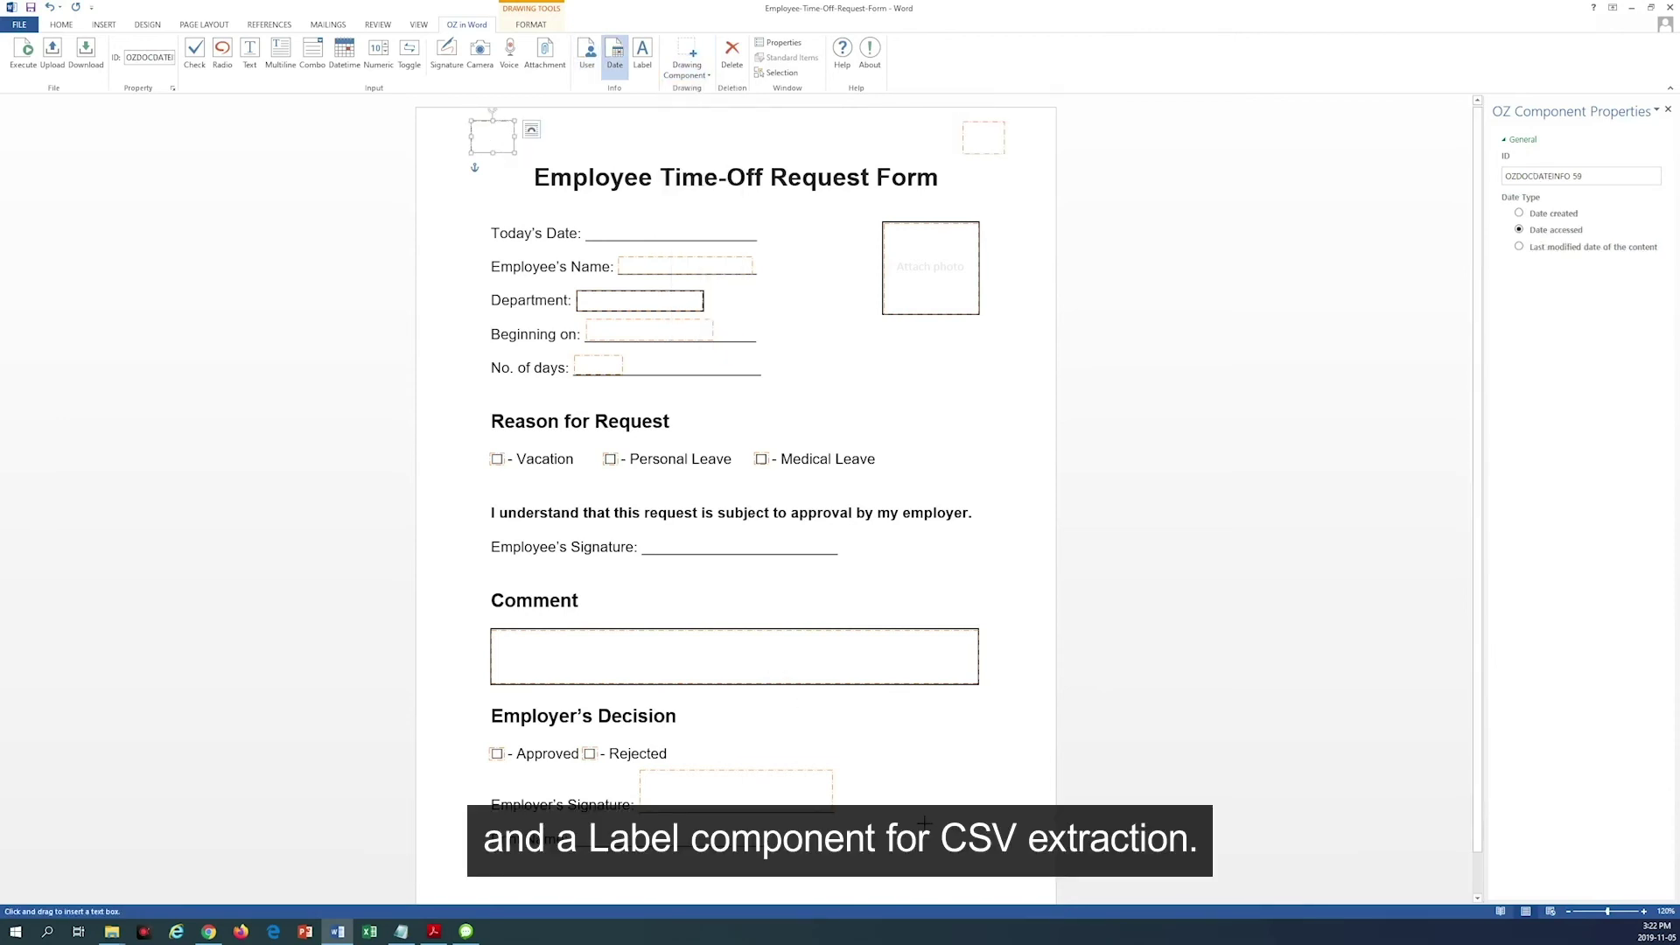
pyautogui.moveTo(934, 849); pyautogui.dragTo(1003, 889)
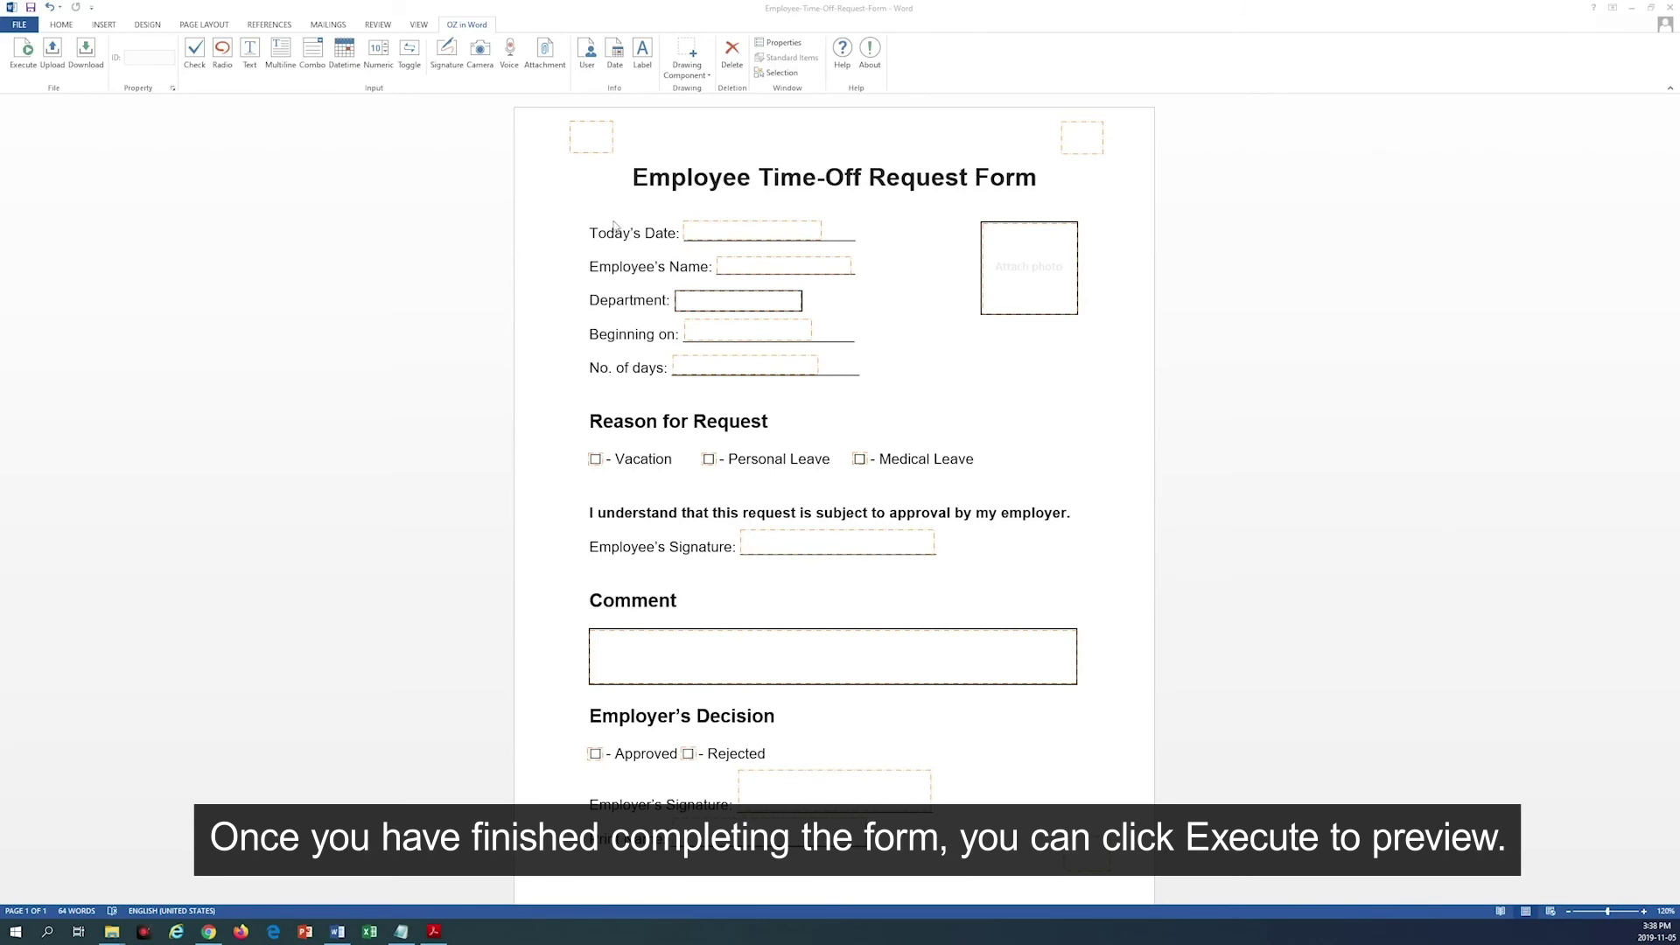
pyautogui.click(24, 54)
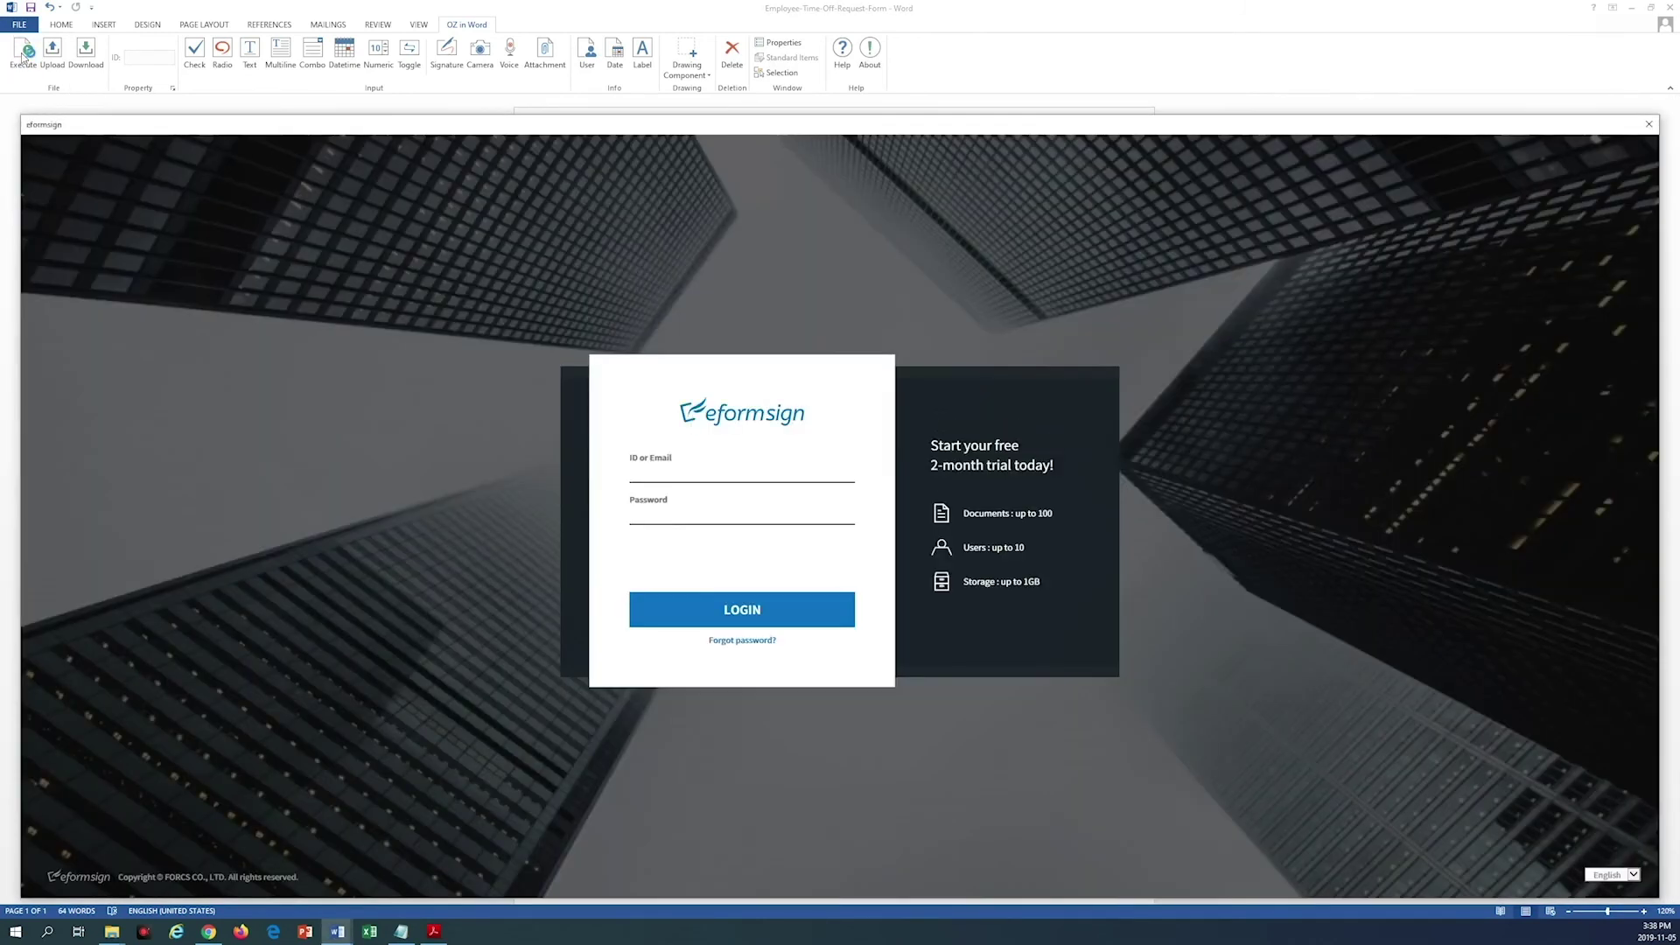
# Step: Sign in to eformsign with the account ID and password
pyautogui.click(666, 477)
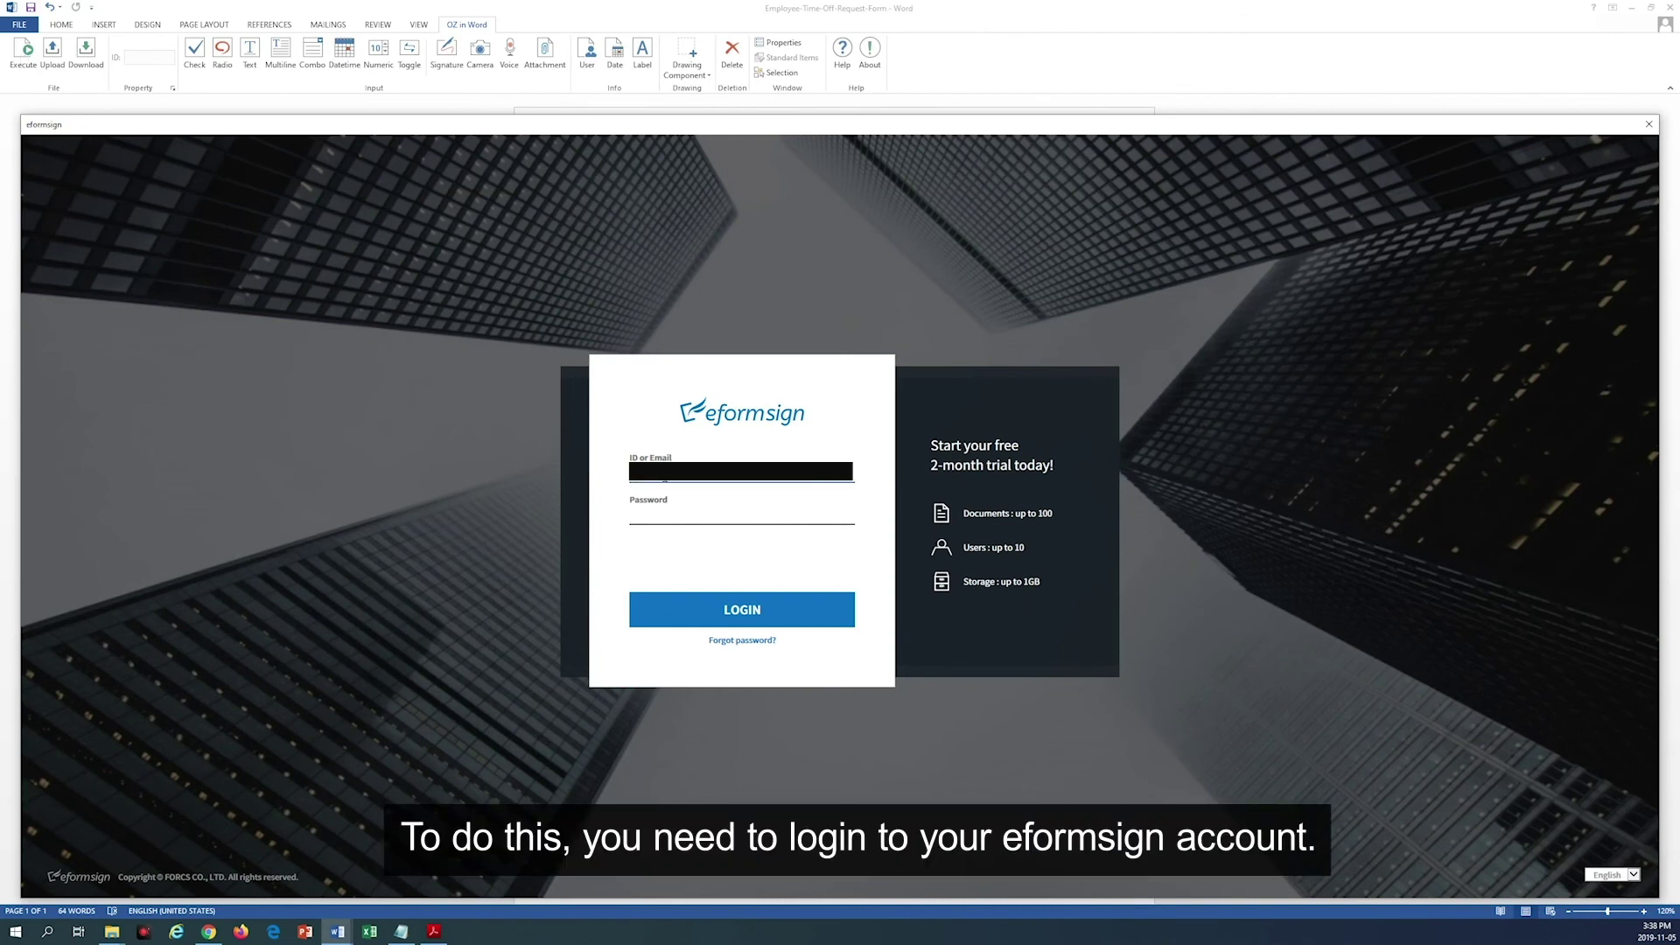
pyautogui.press('Tab')
pyautogui.write('●●●●●●●●●')
pyautogui.press('Return')
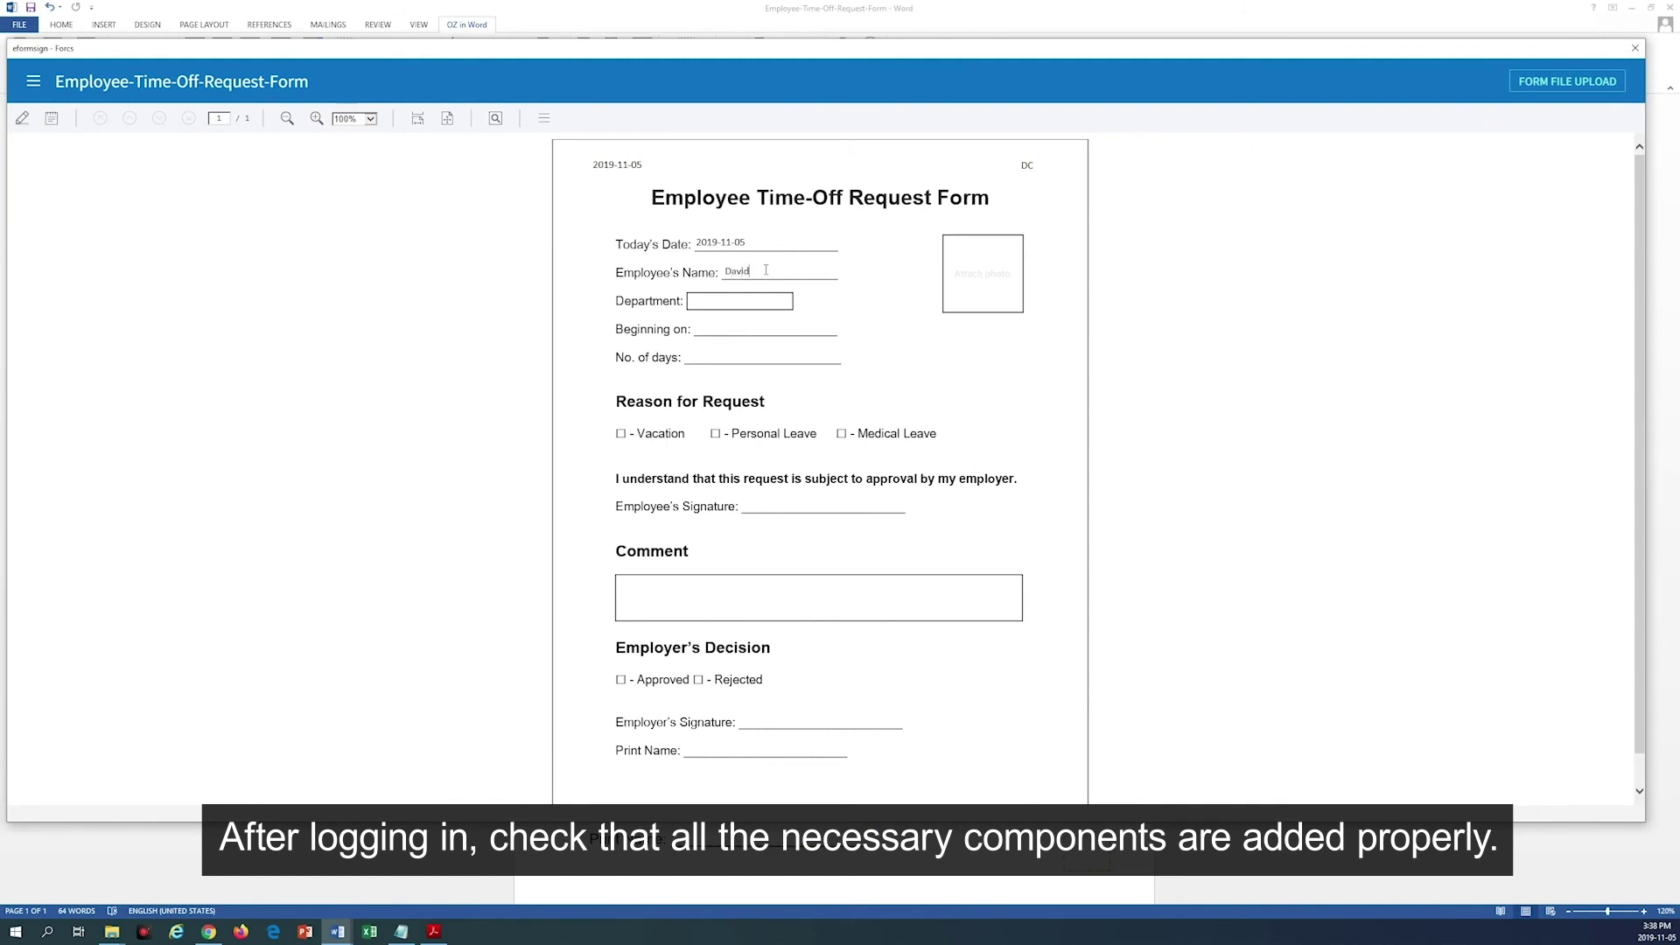
# Step: Choose Accounting department and a Wednesday start, attach the teacup photo, and check Personal Leave
pyautogui.click(739, 301)
pyautogui.click(732, 326)
pyautogui.click(746, 334)
pyautogui.click(982, 274)
pyautogui.click(169, 184)
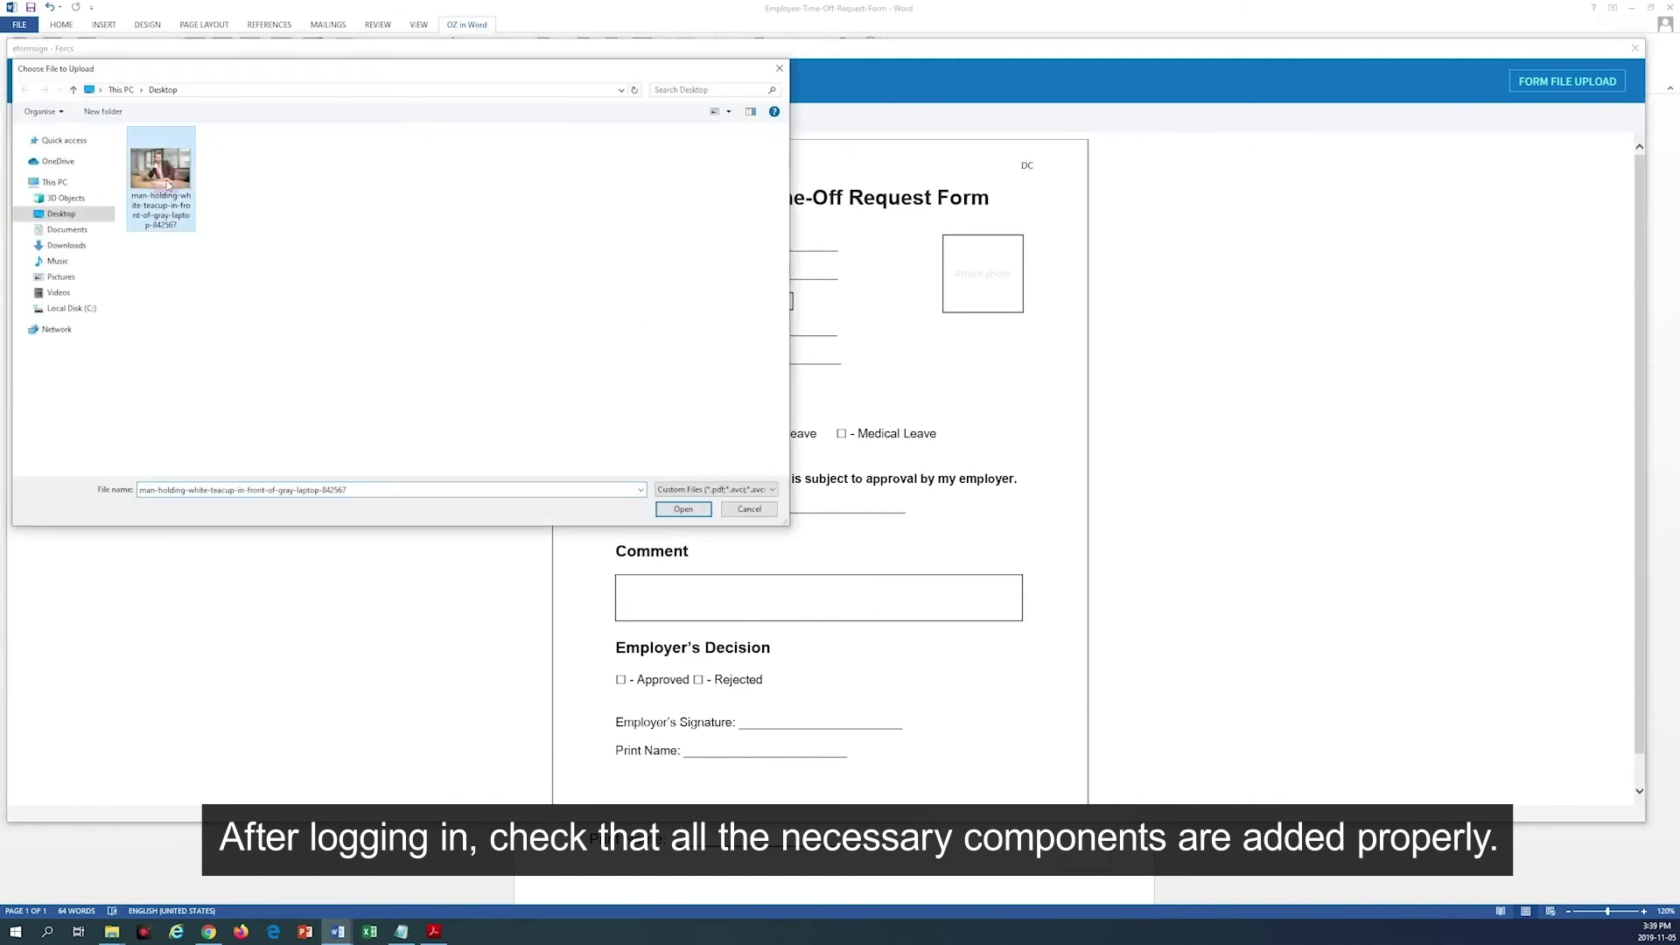
pyautogui.click(687, 508)
pyautogui.click(715, 433)
# Step: Hand-draw and save the employee's signature, then mark the request Approved
pyautogui.click(770, 506)
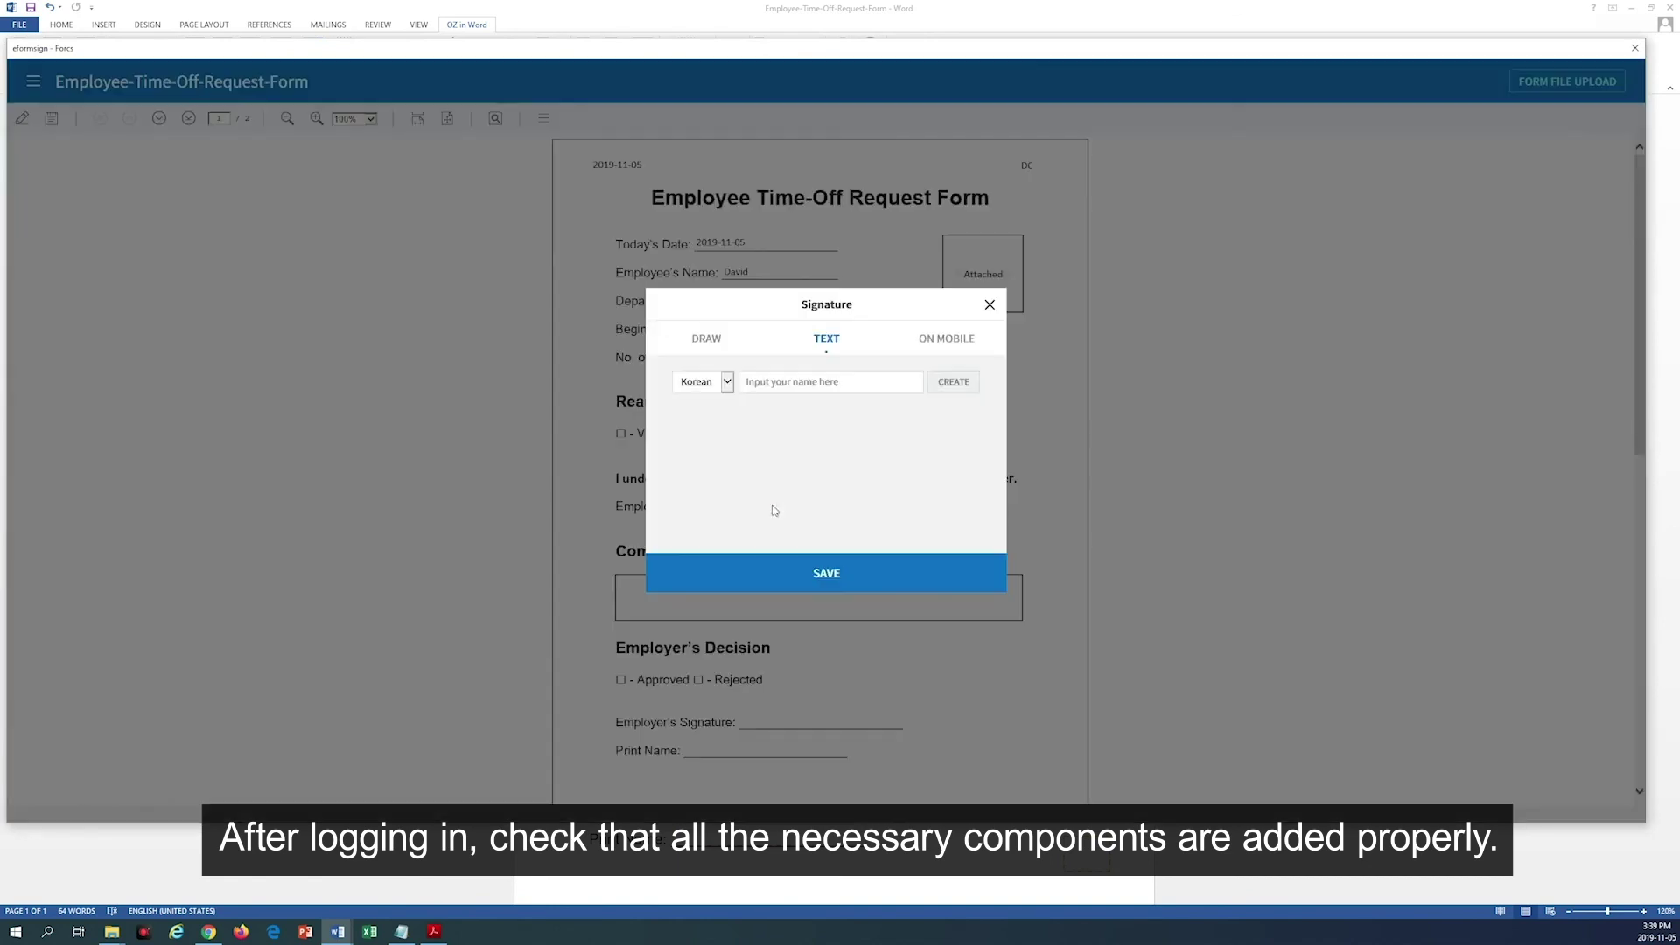
pyautogui.click(701, 337)
pyautogui.moveTo(727, 420); pyautogui.dragTo(748, 473)
pyautogui.click(832, 569)
pyautogui.click(621, 679)
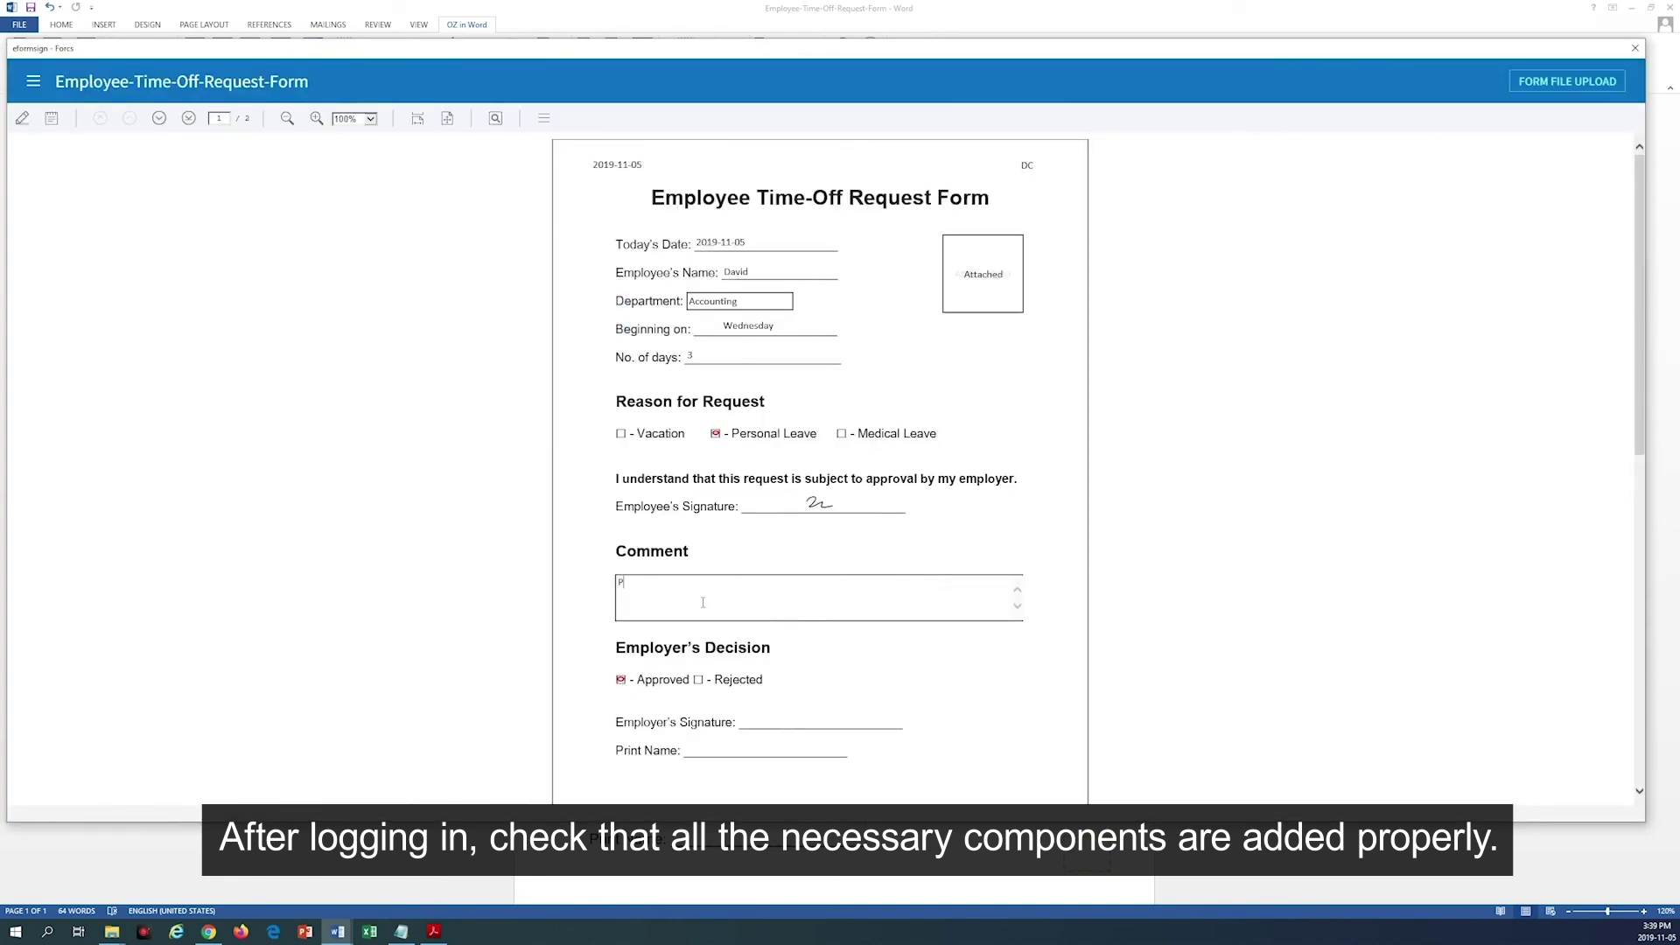
# Step: Enter the employer's name in Print Name and draw the employer's signature
pyautogui.click(730, 737)
pyautogui.click(774, 729)
pyautogui.moveTo(732, 417); pyautogui.dragTo(941, 492)
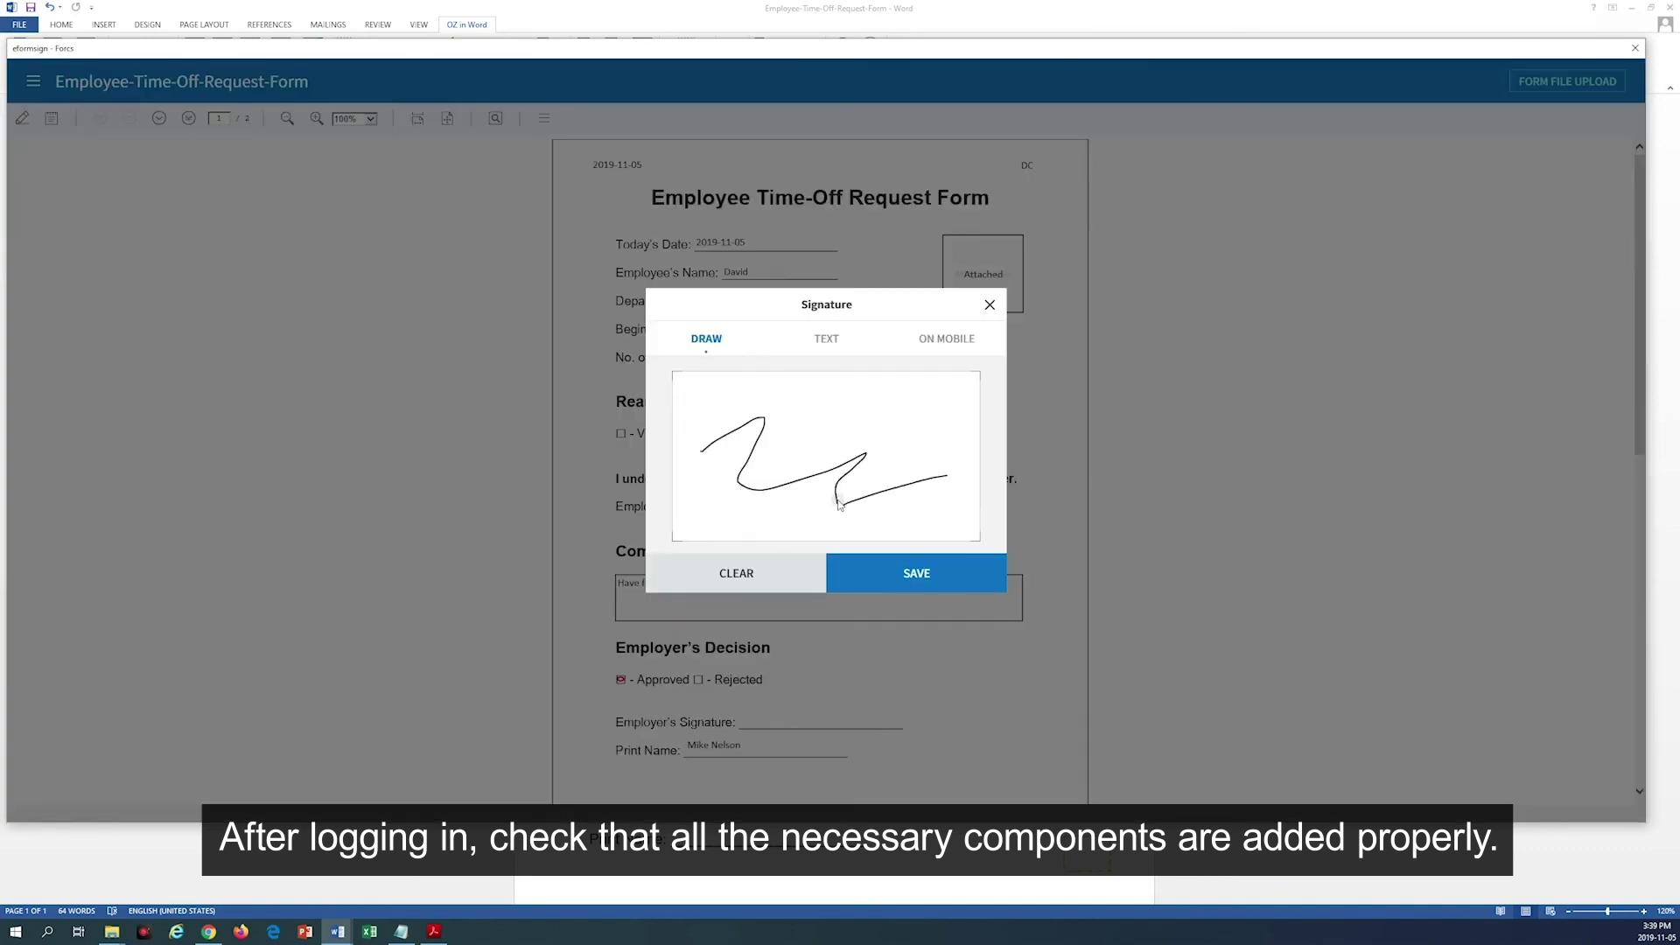
pyautogui.click(945, 578)
pyautogui.moveTo(960, 41); pyautogui.dragTo(965, 107)
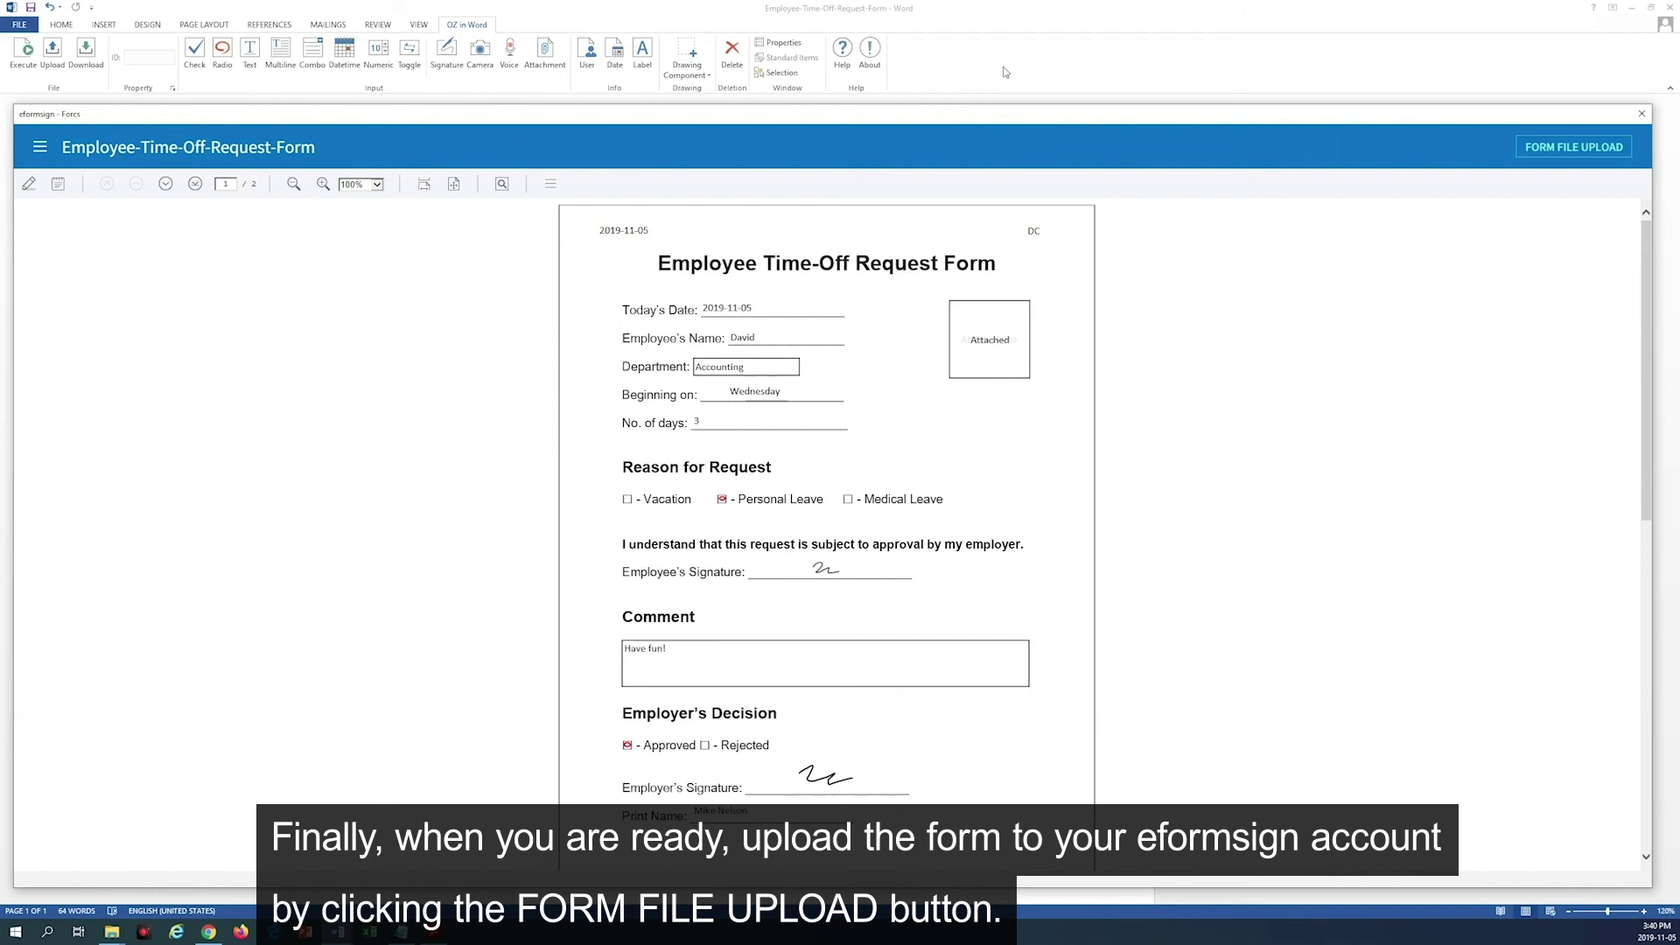
# Step: Upload the filled time-off request to the eformsign account via FORM FILE UPLOAD
pyautogui.click(1575, 146)
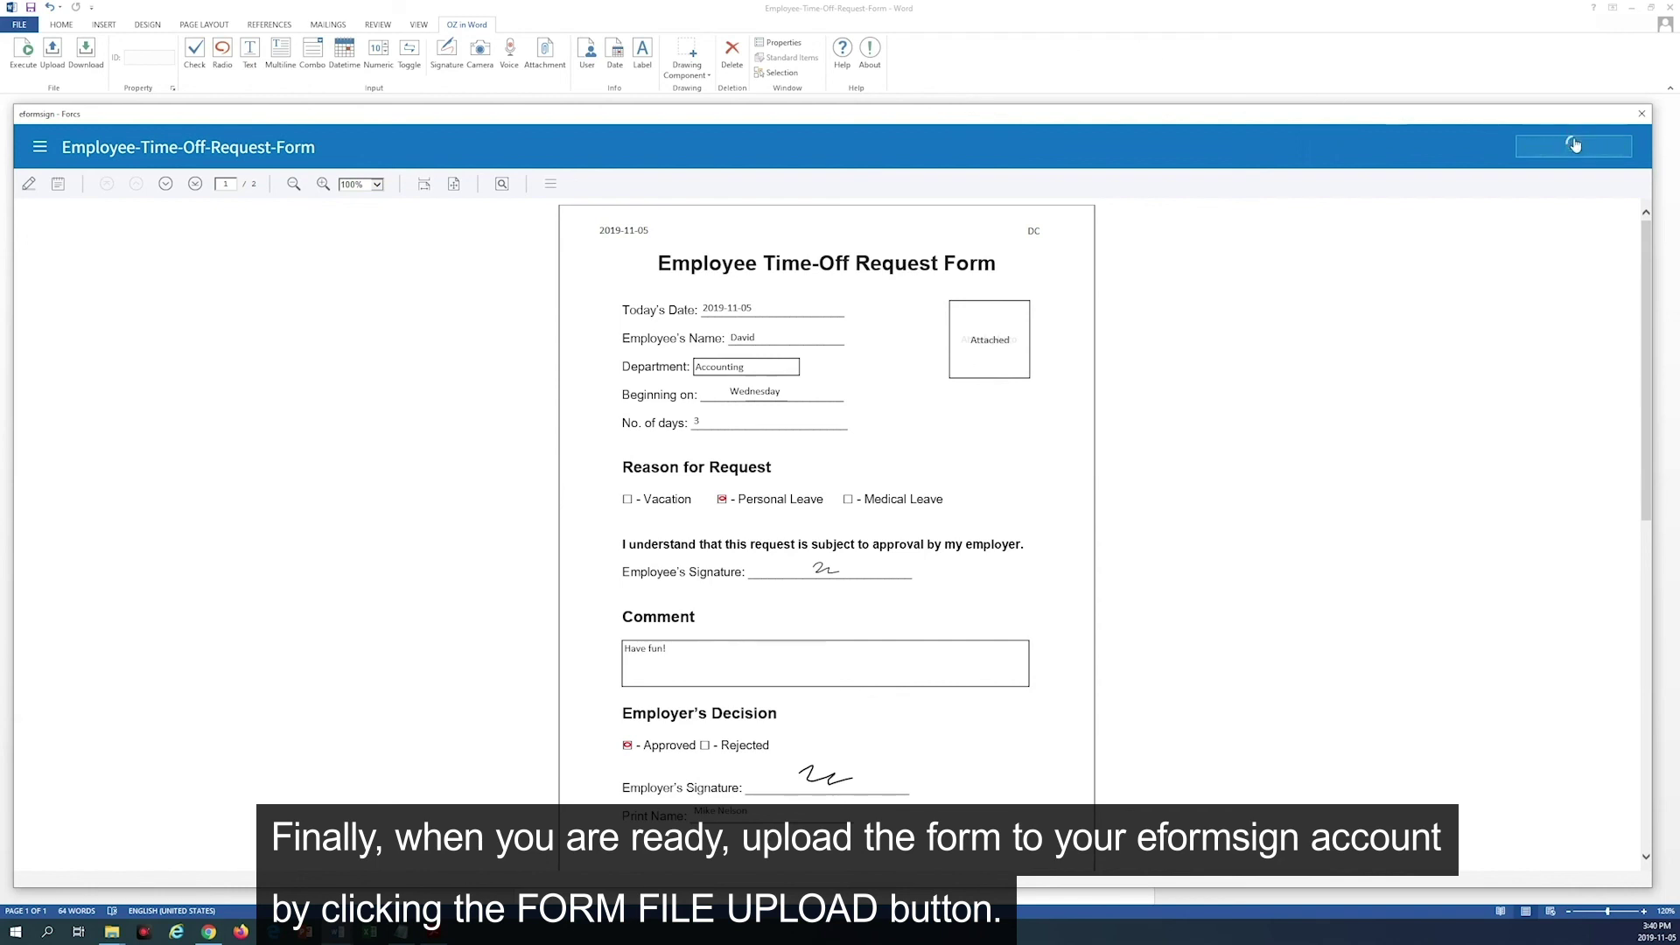